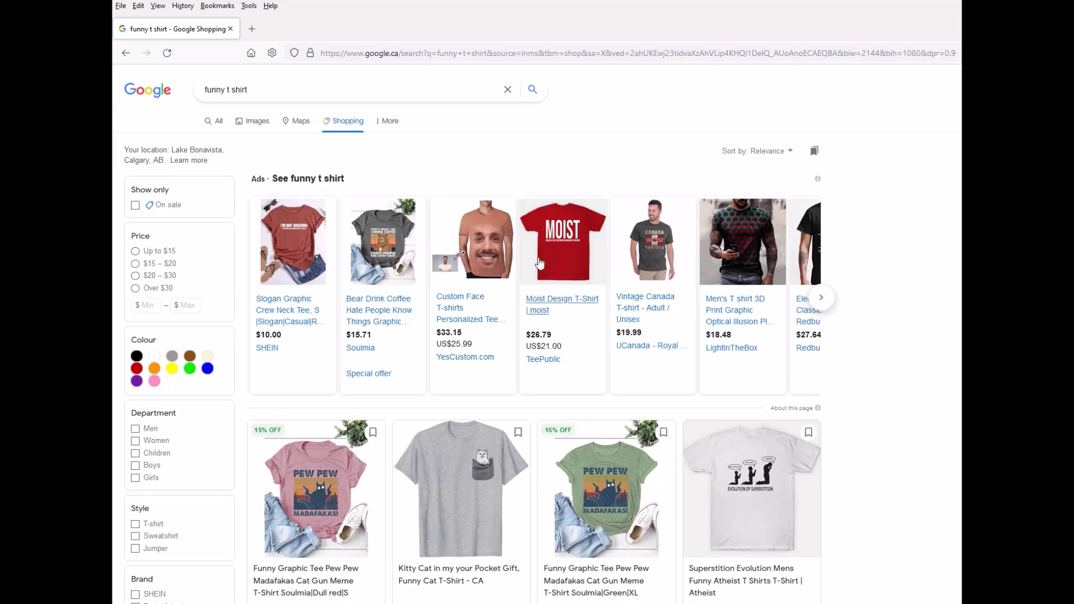
- Scroll down through the Google Shopping funny t-shirt listings
scroll(562, 288, down, 2)
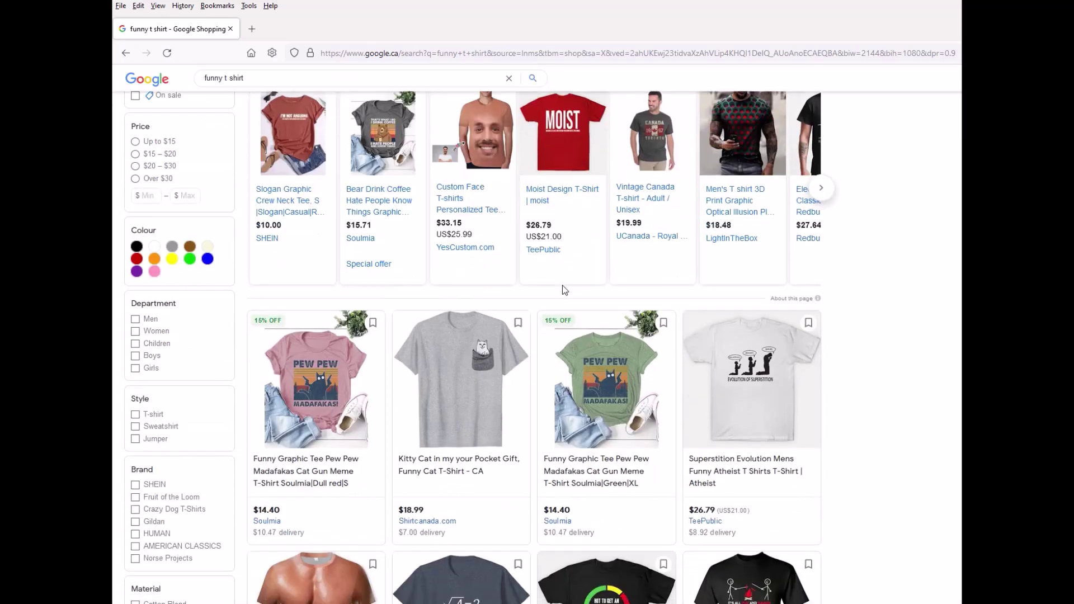
scroll(706, 347, down, 4)
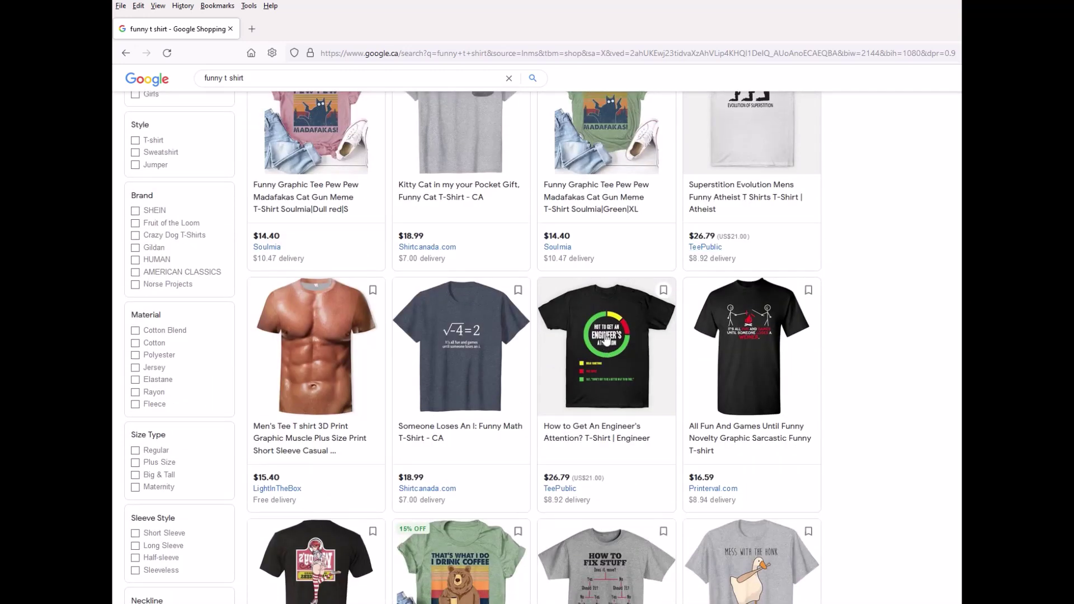
scroll(606, 339, down, 3)
scroll(606, 344, down, 4)
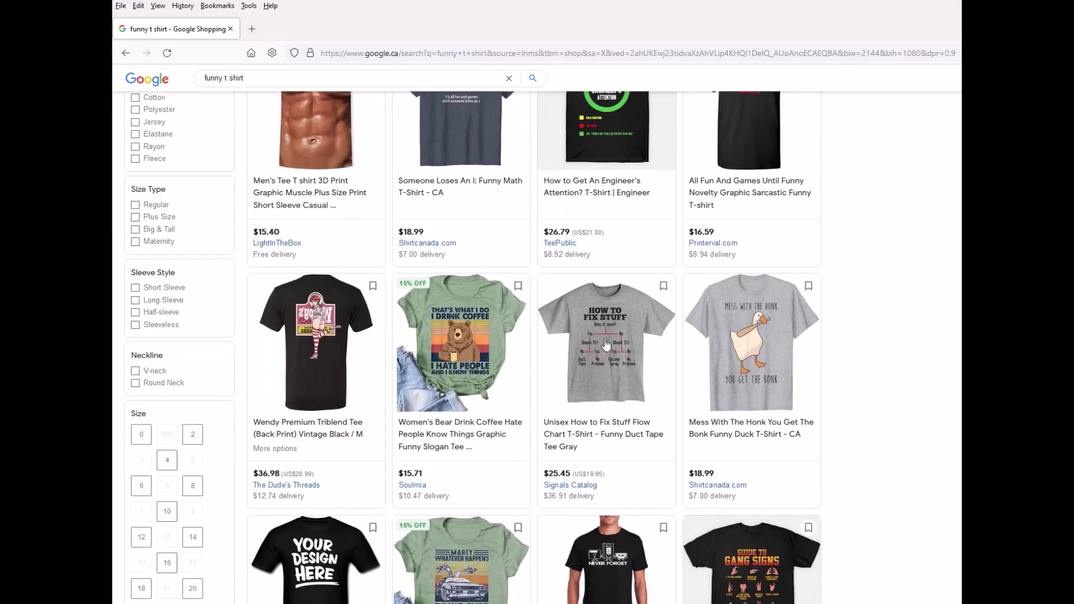
scroll(606, 344, down, 2)
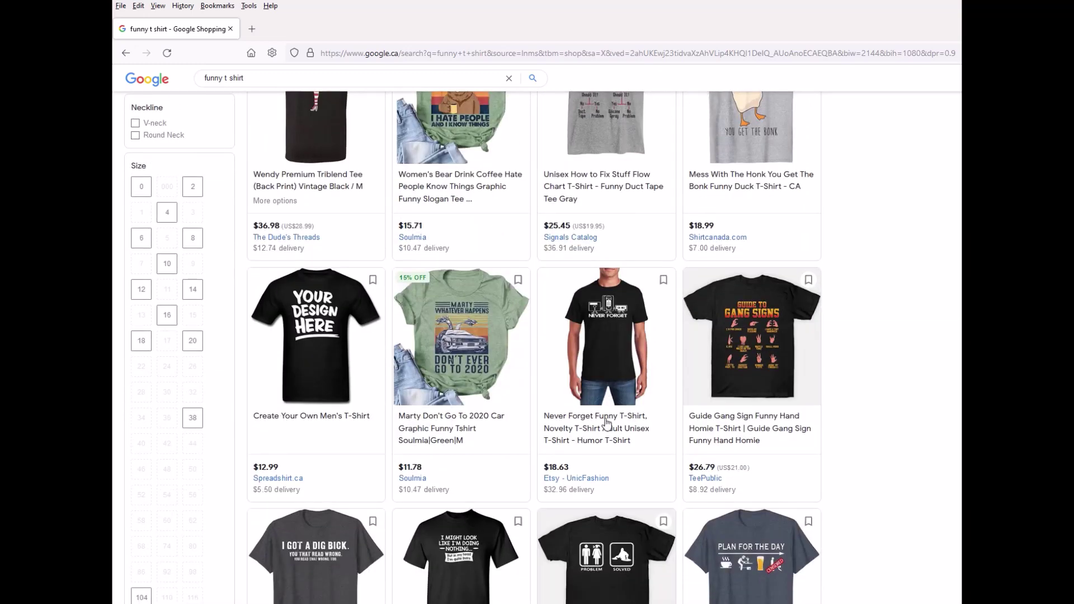
scroll(608, 425, down, 2)
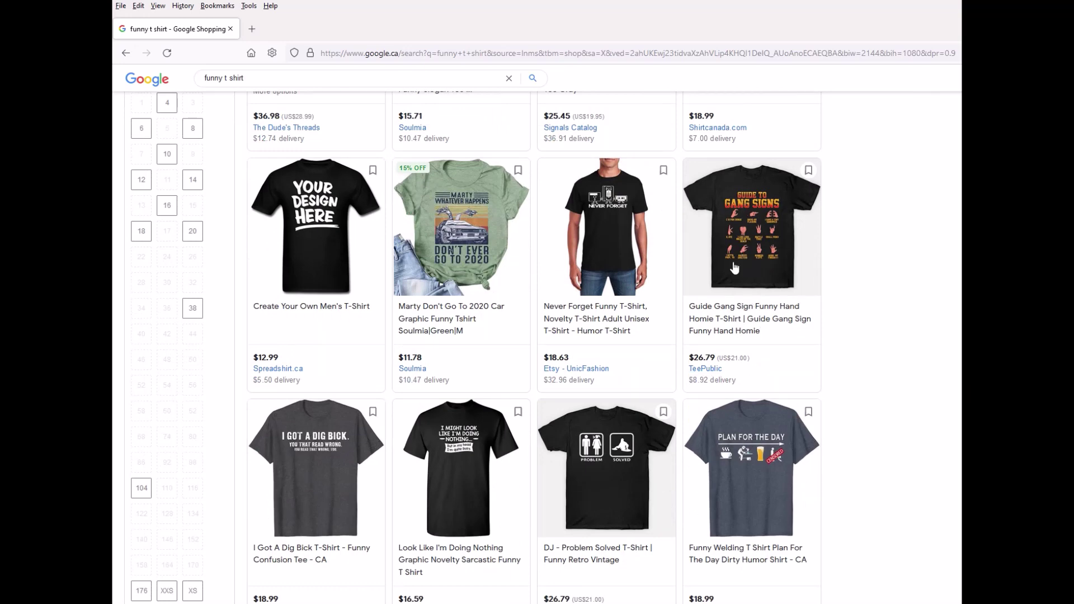
scroll(736, 310, down, 1)
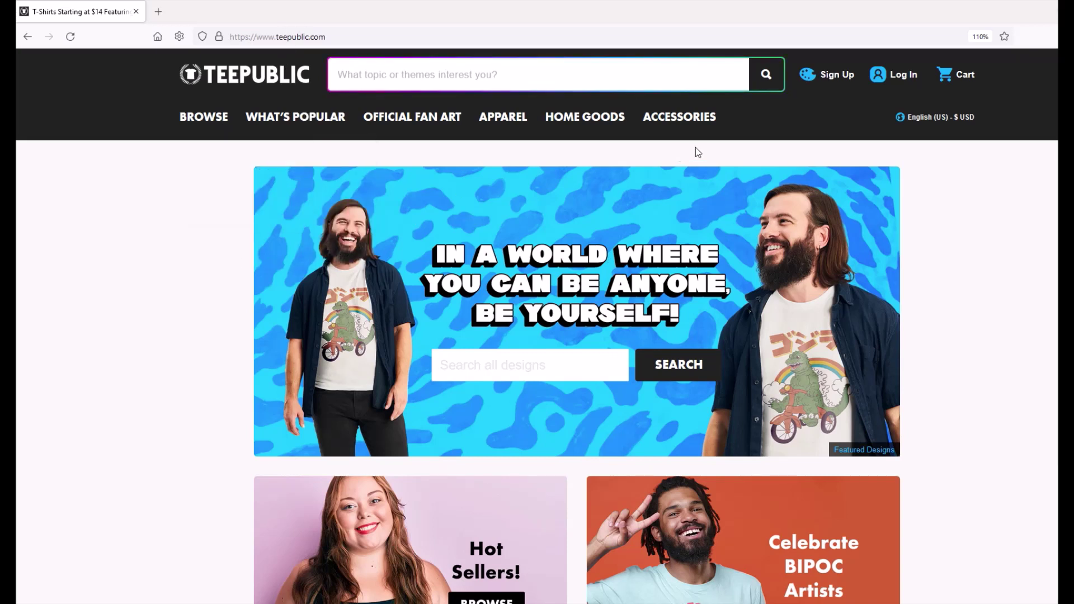
- Open the TeePublic Account Signup form, choose a country, and return from the off-site marketing article
mouse_move(848, 146)
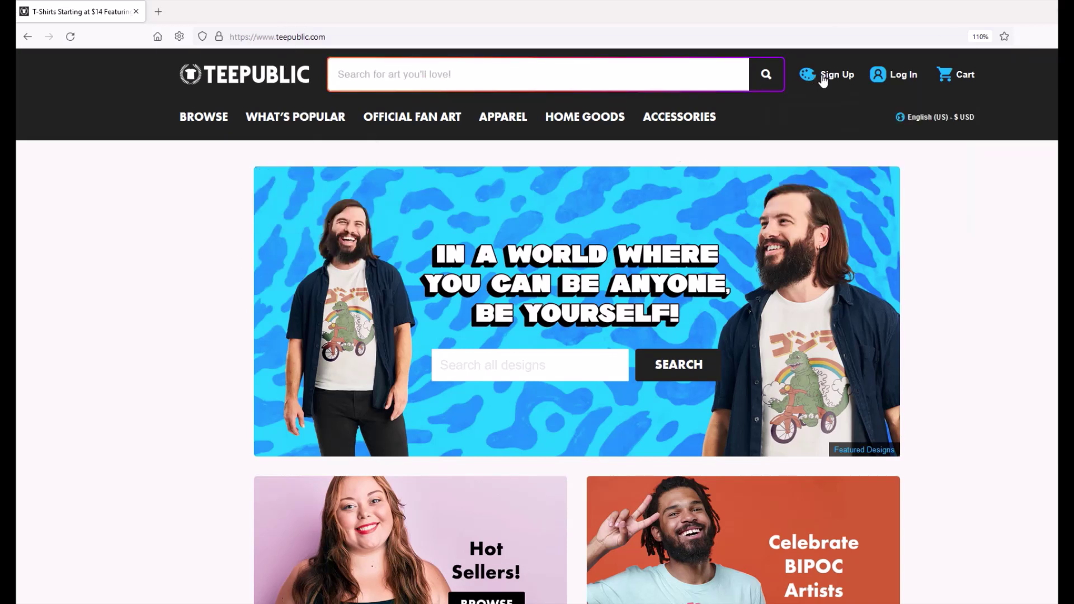
mouse_move(895, 79)
click(828, 78)
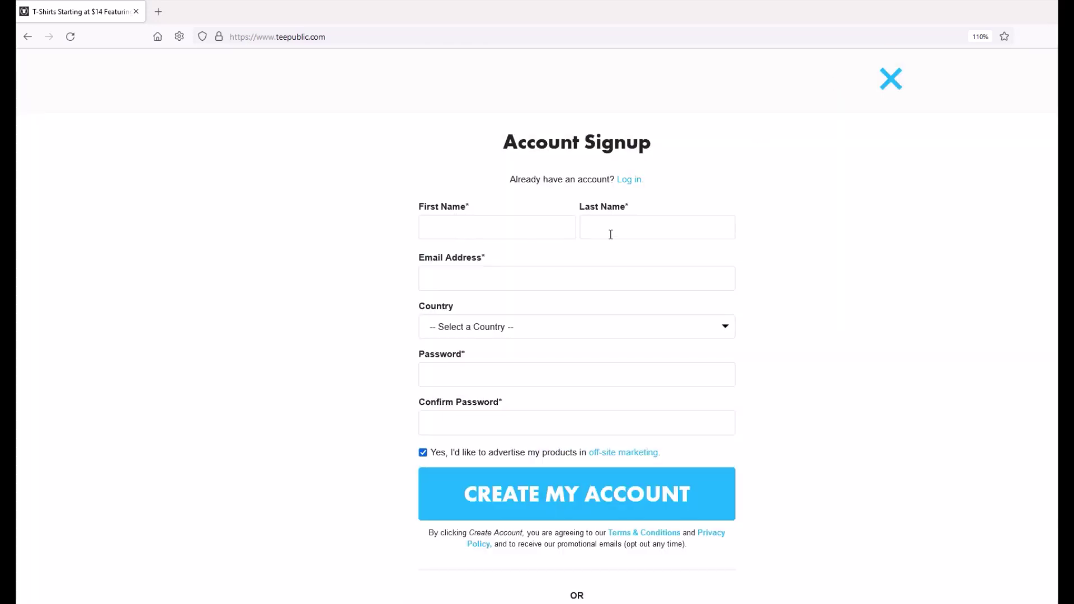
click(494, 328)
click(491, 332)
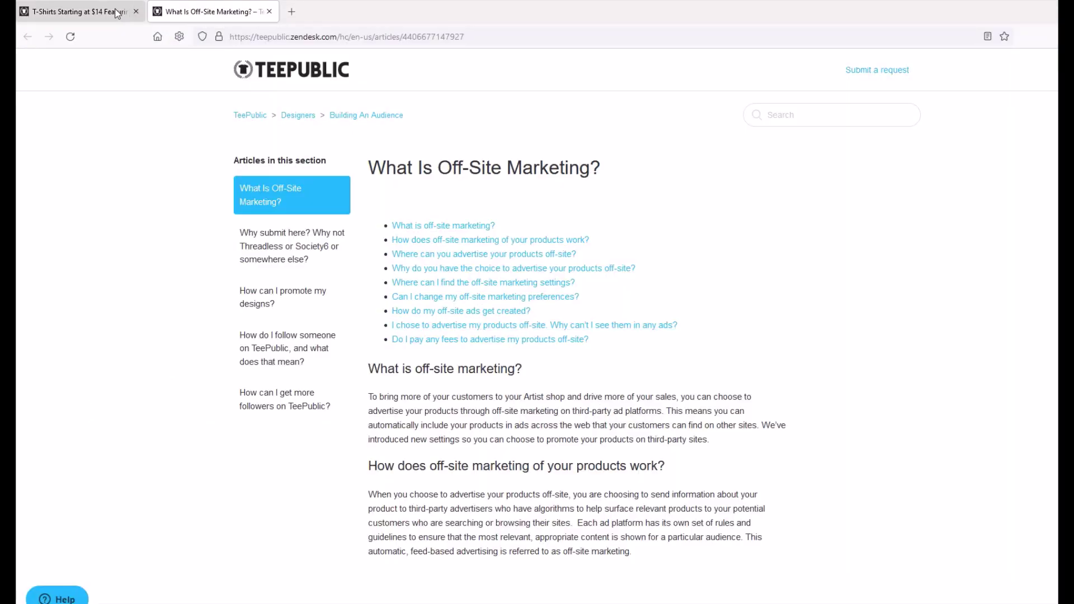
click(116, 12)
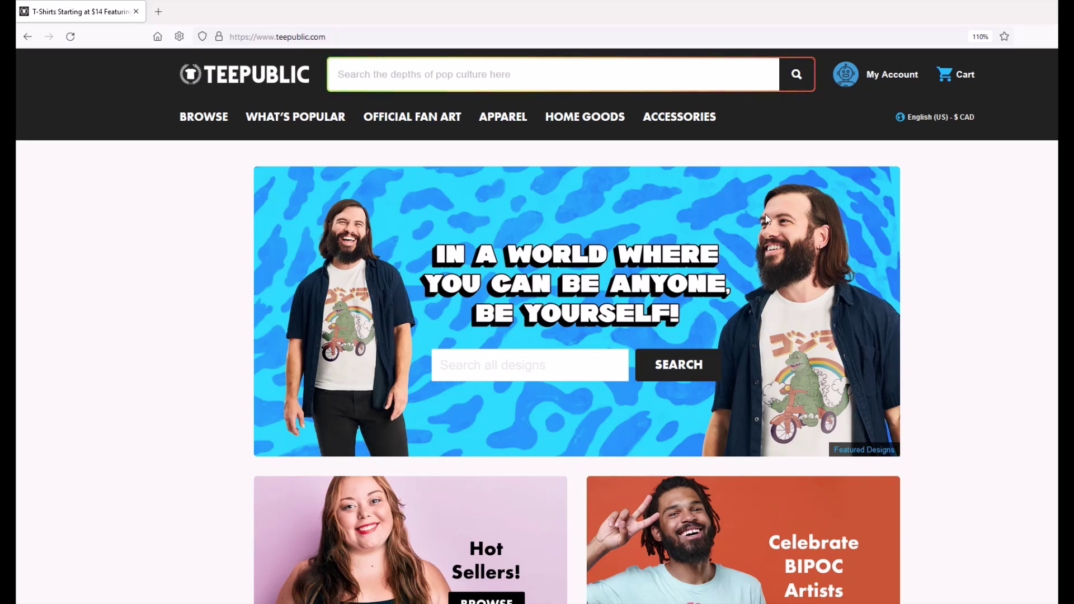
- Open the Make $1000! referral page from the My Account menu
mouse_move(845, 78)
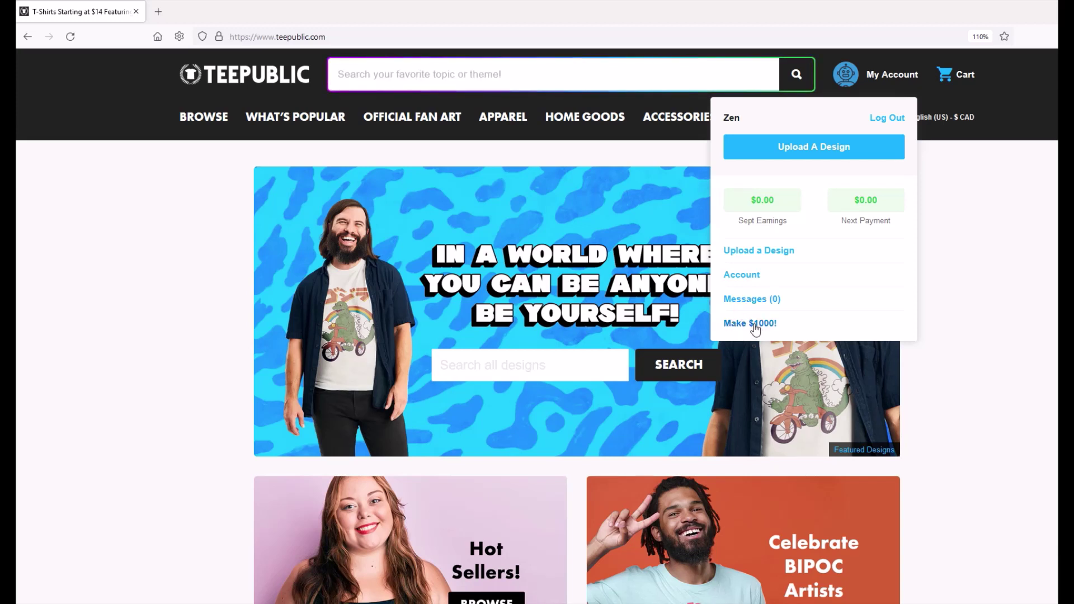
click(735, 324)
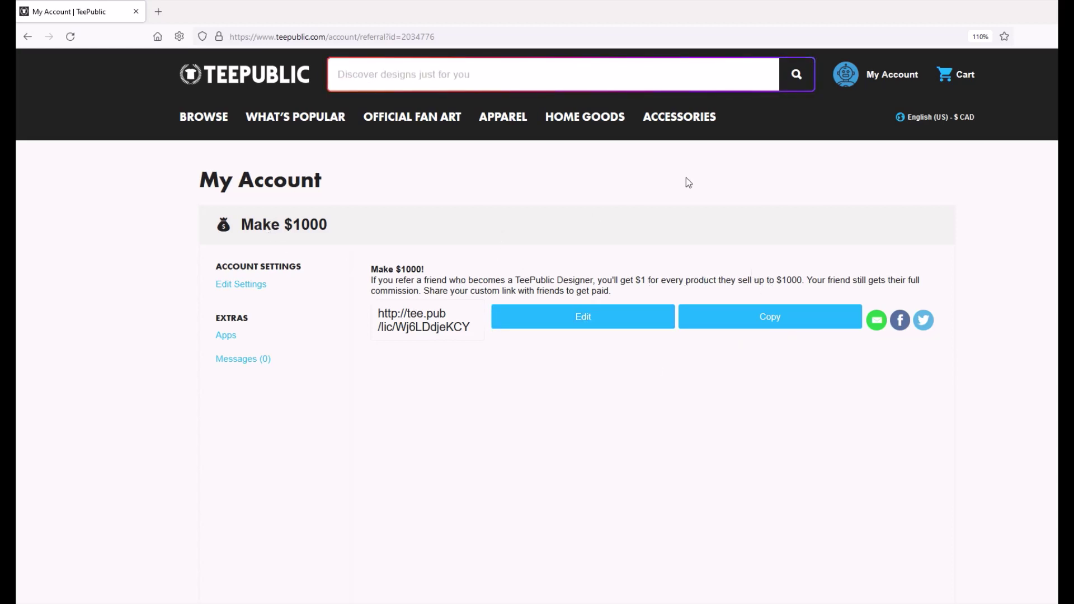
mouse_move(862, 89)
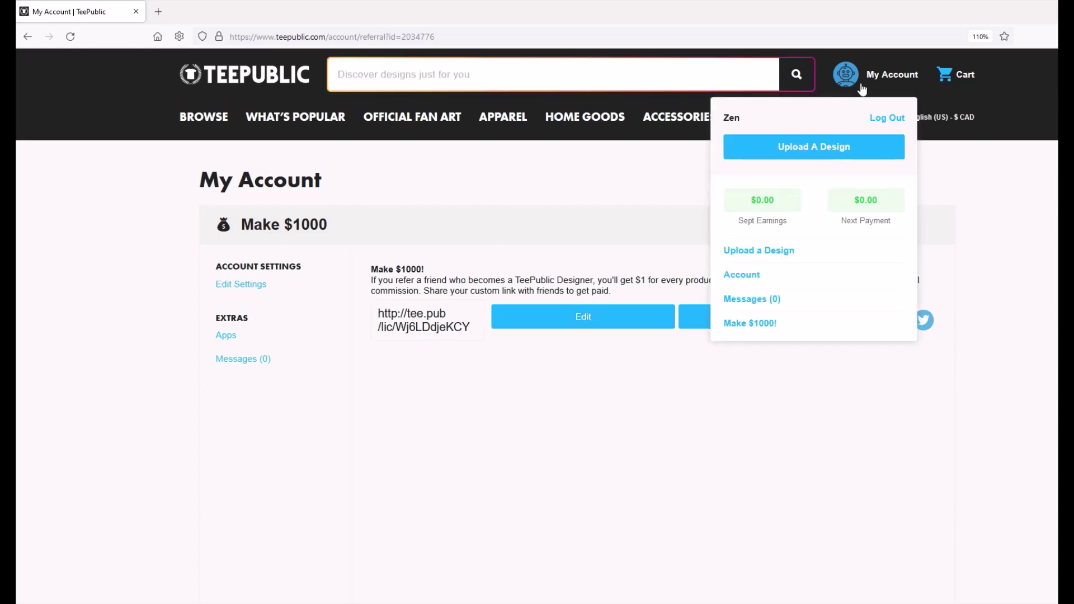
- Review the My Sales page, switching payouts to Payoneer and back to PayPal
click(742, 281)
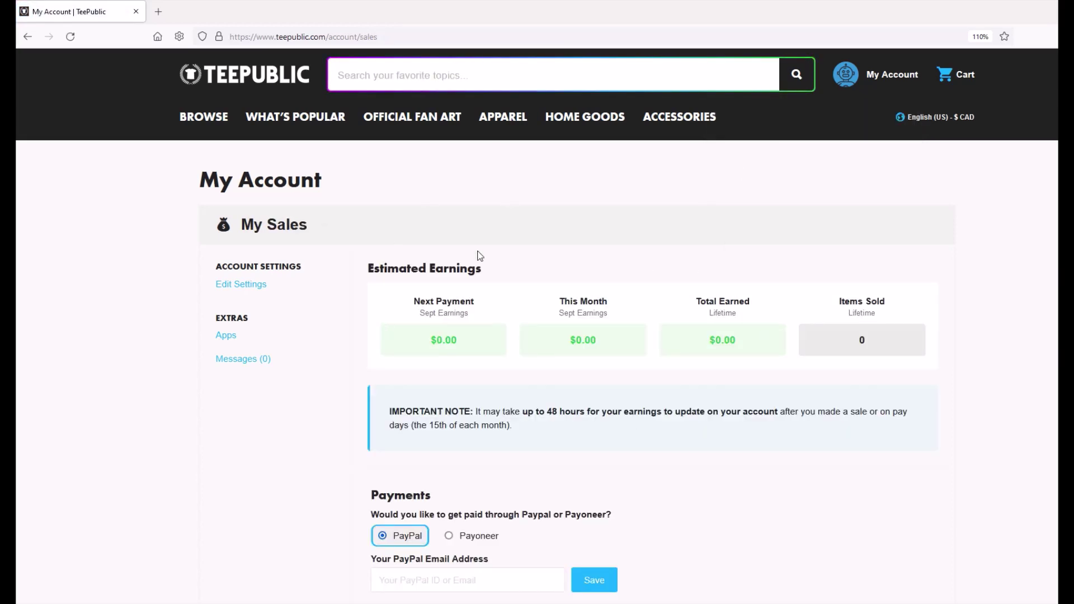
scroll(469, 291, down, 1)
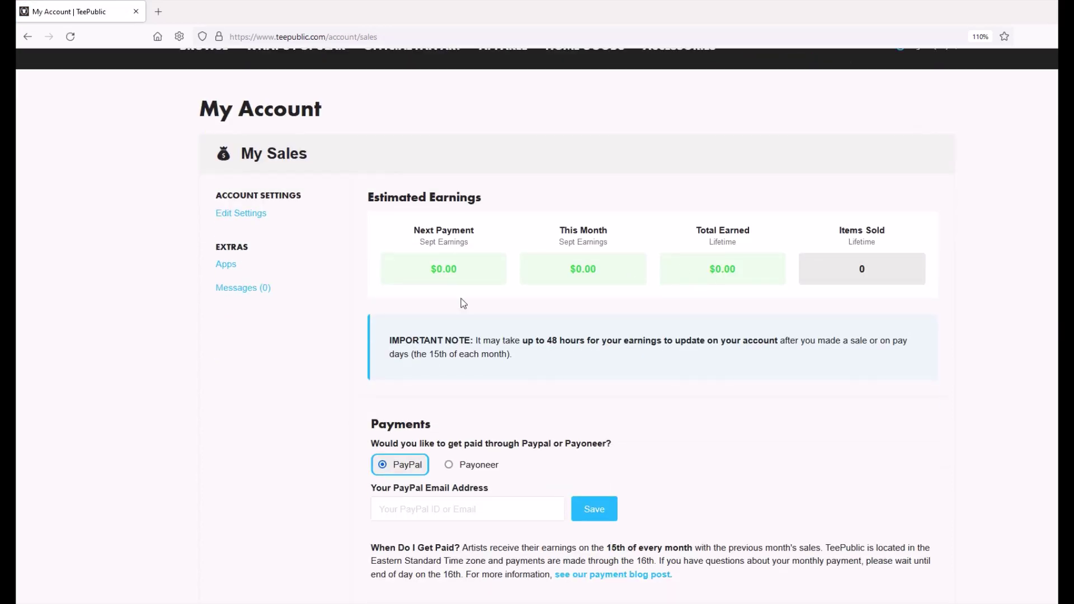
scroll(390, 481, down, 1)
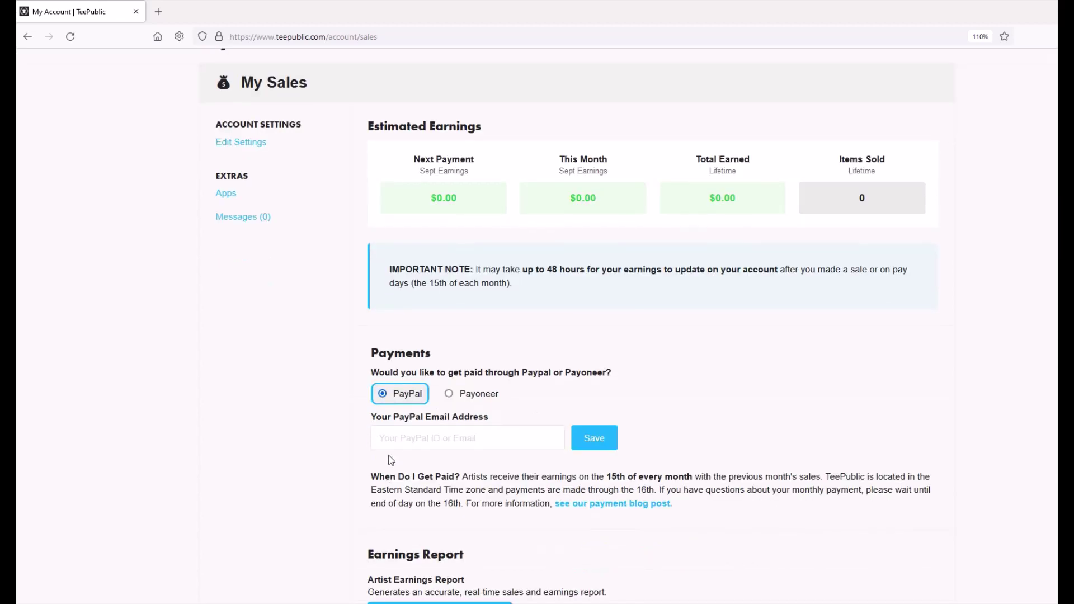
click(450, 394)
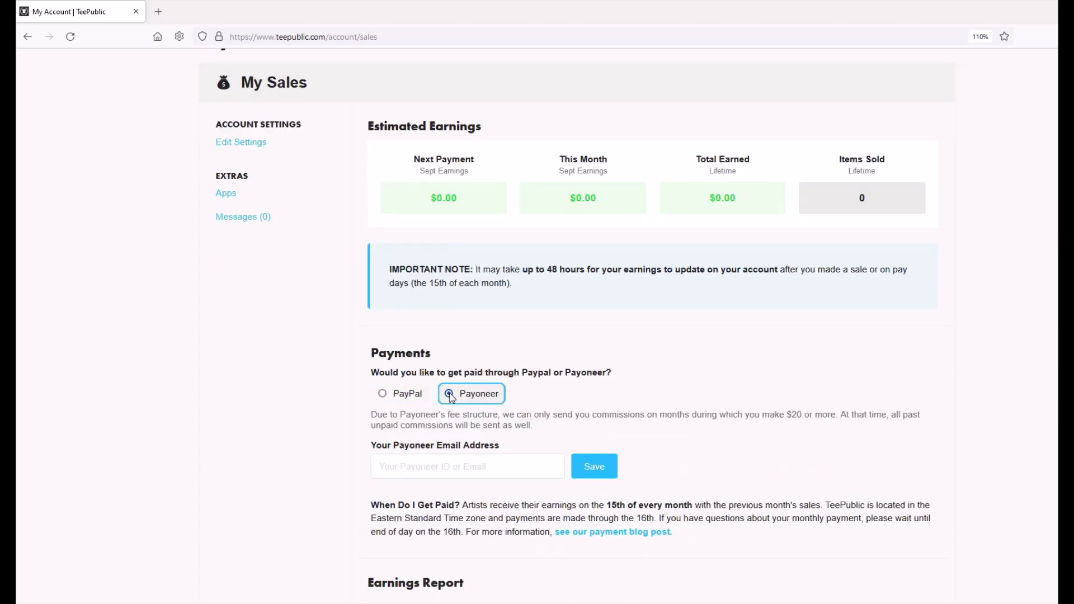
click(383, 395)
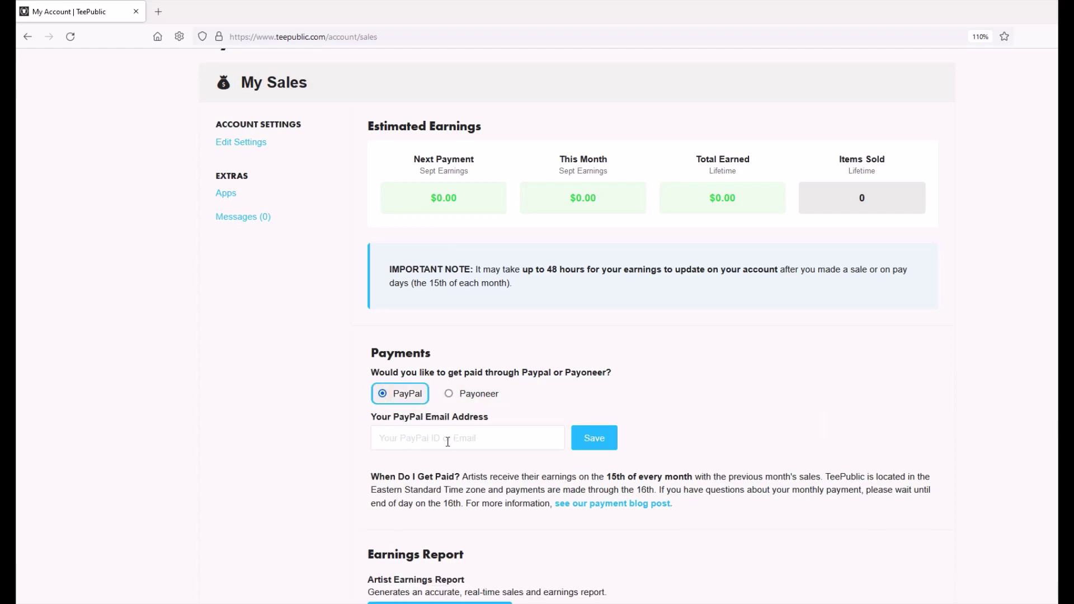
scroll(613, 421, down, 3)
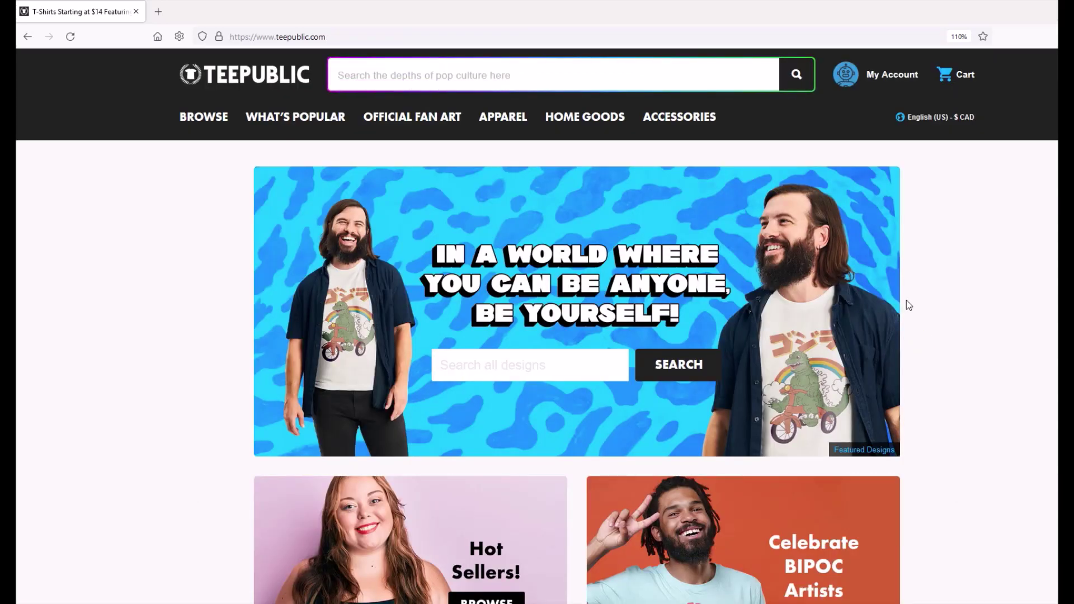
- Enter 'Zen Watercooler' as the store name via Upload A Design and continue to the uploader
mouse_move(876, 84)
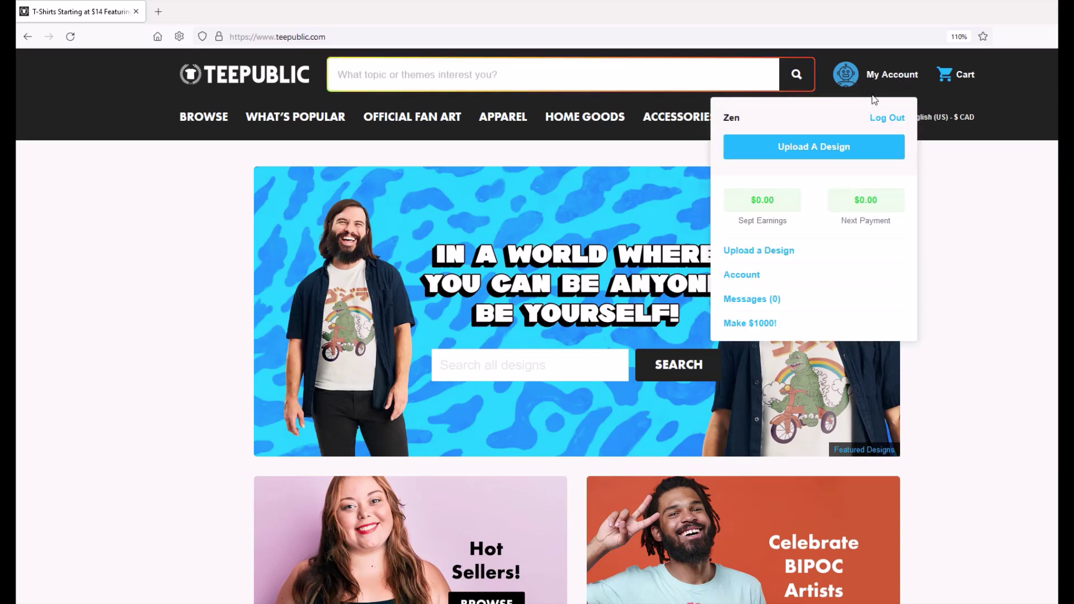
click(778, 150)
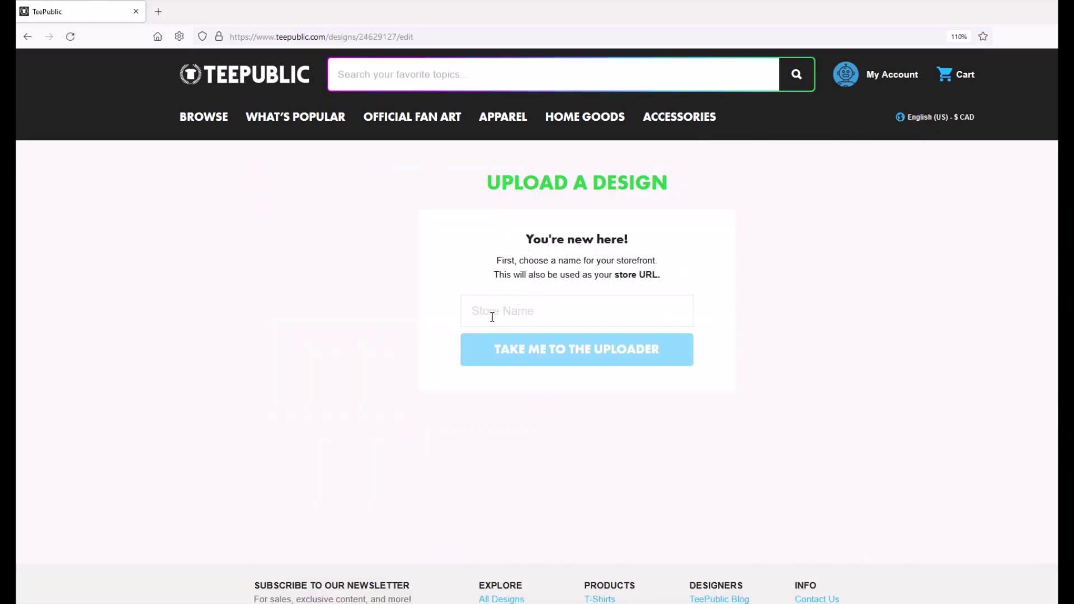
click(492, 317)
text(Ze)
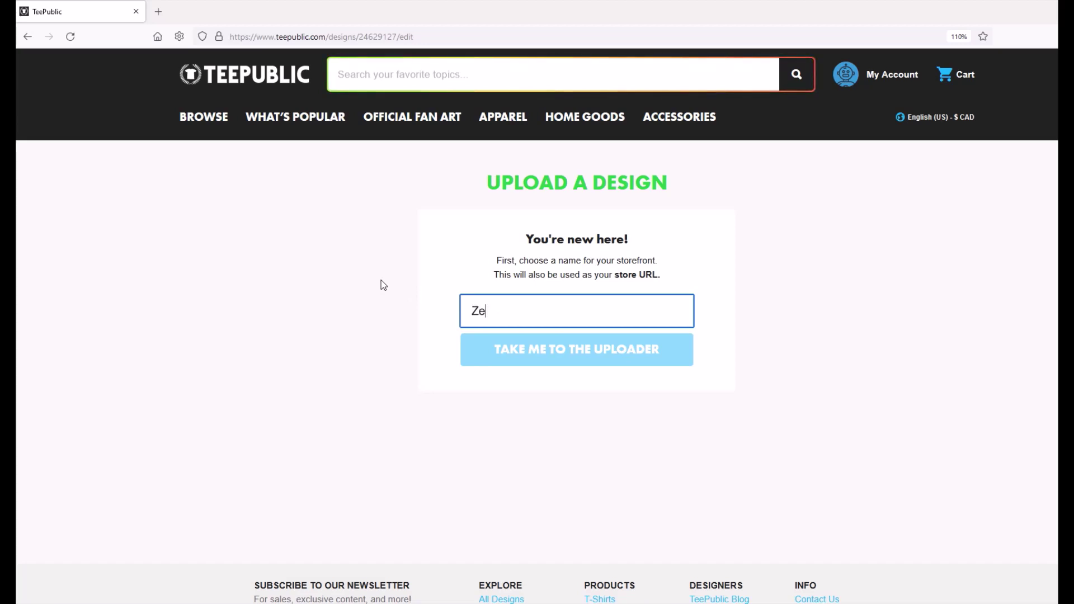
text(n W)
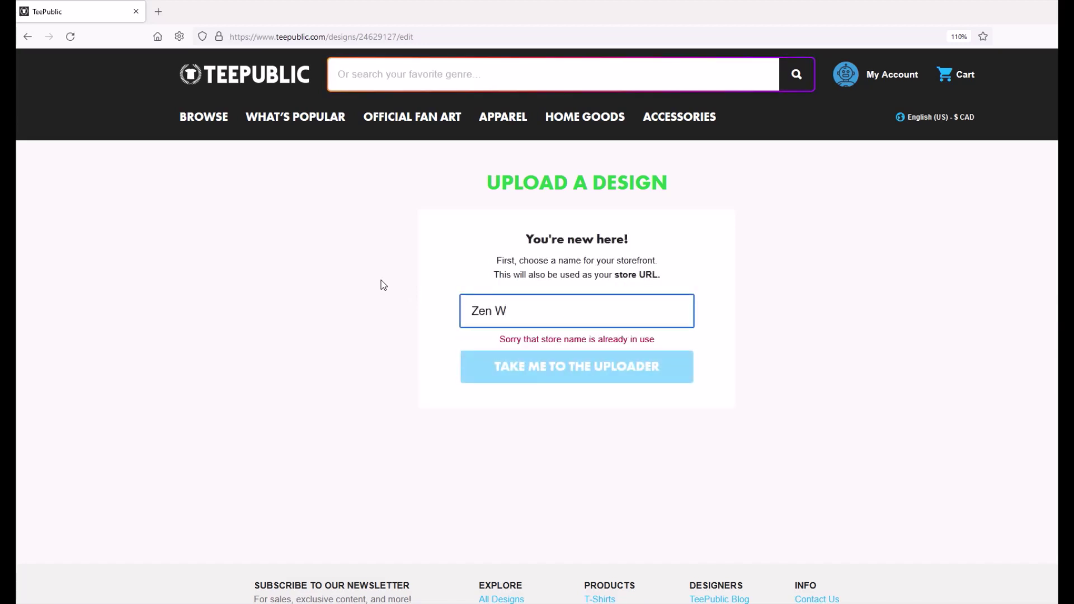
text(atercooler)
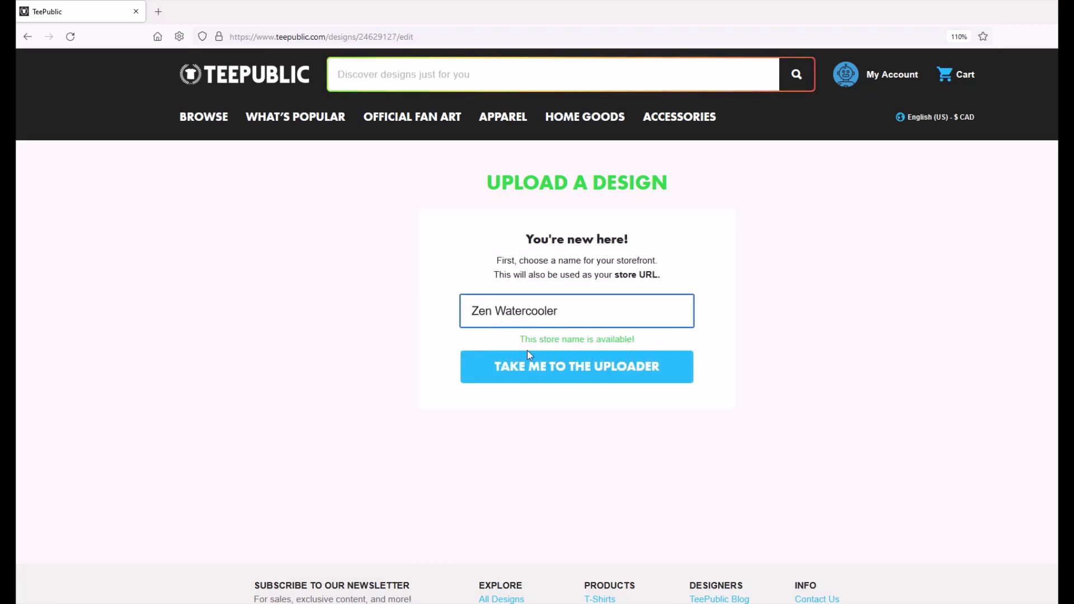
click(563, 379)
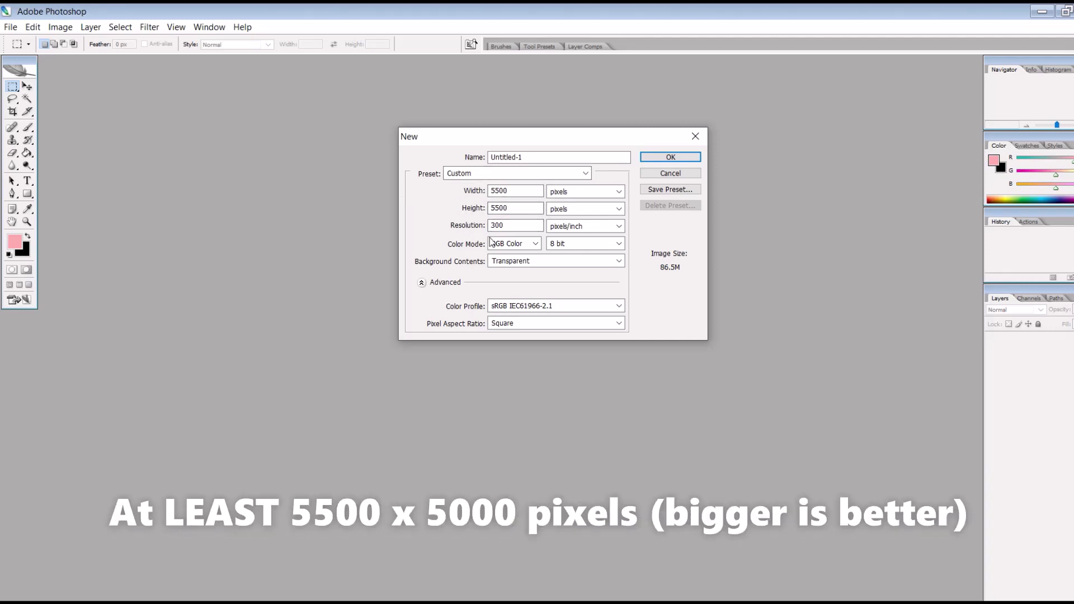
- Create the 5500×5500 px transparent document and commit the placed parrot image
click(664, 159)
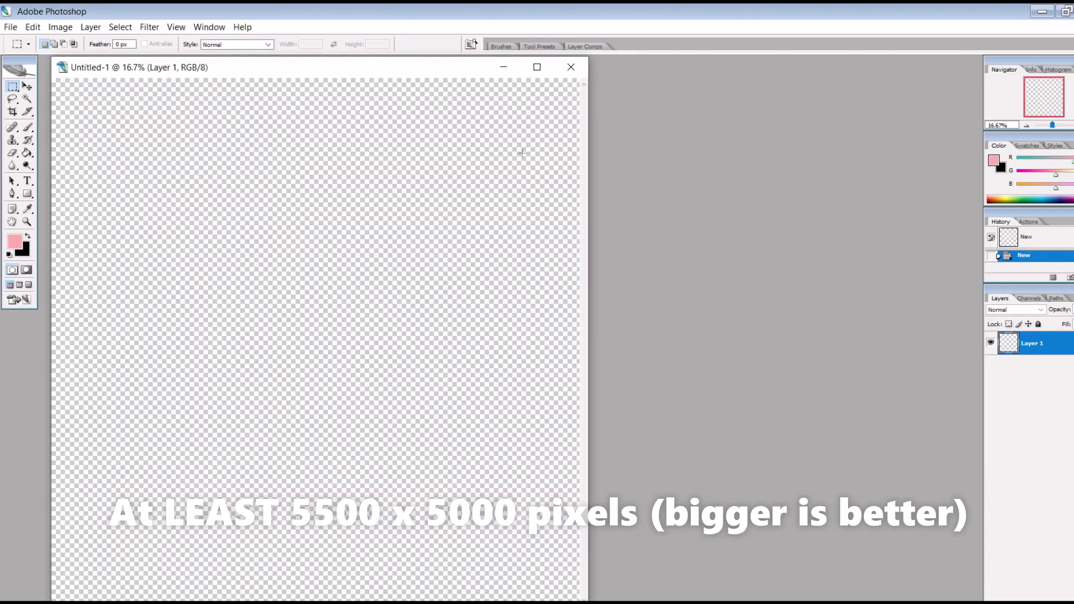
drag(398, 69, 533, 73)
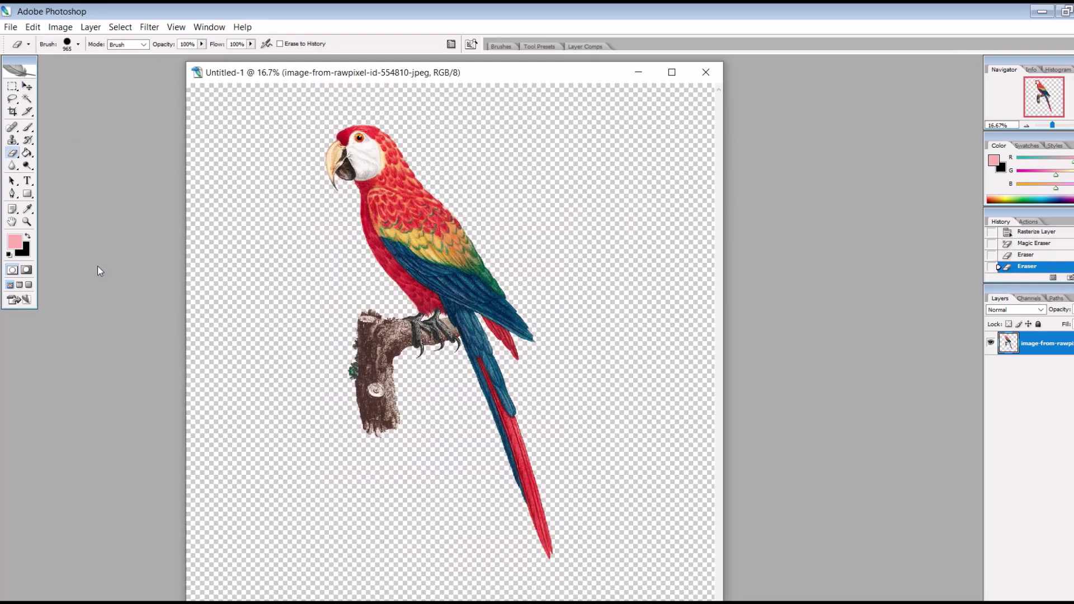
click(121, 43)
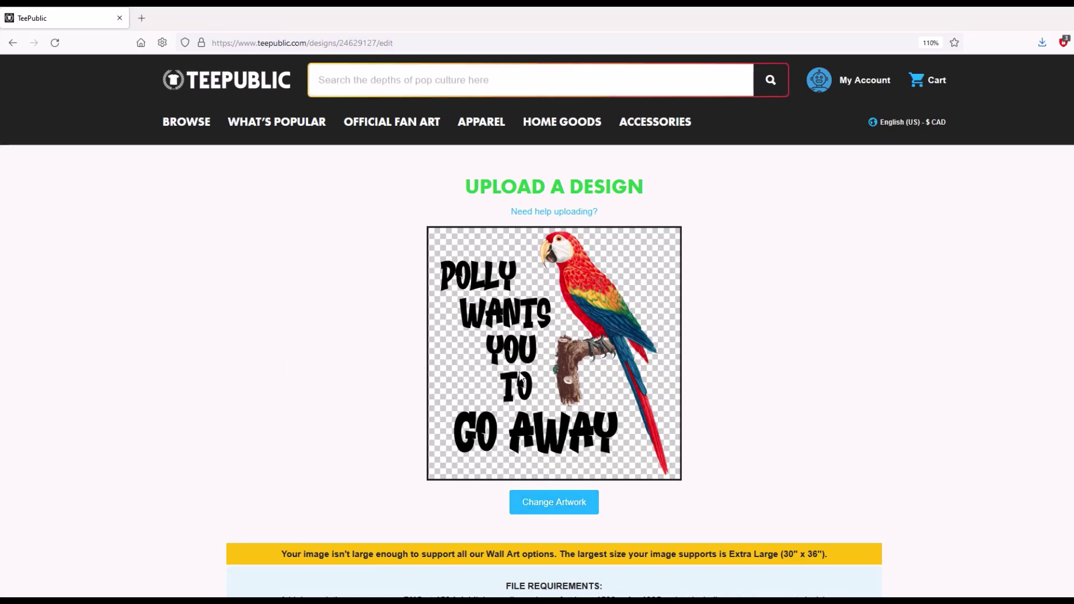
- Review the image size warning and its 5000px by 5500px size requirement
scroll(360, 378, down, 3)
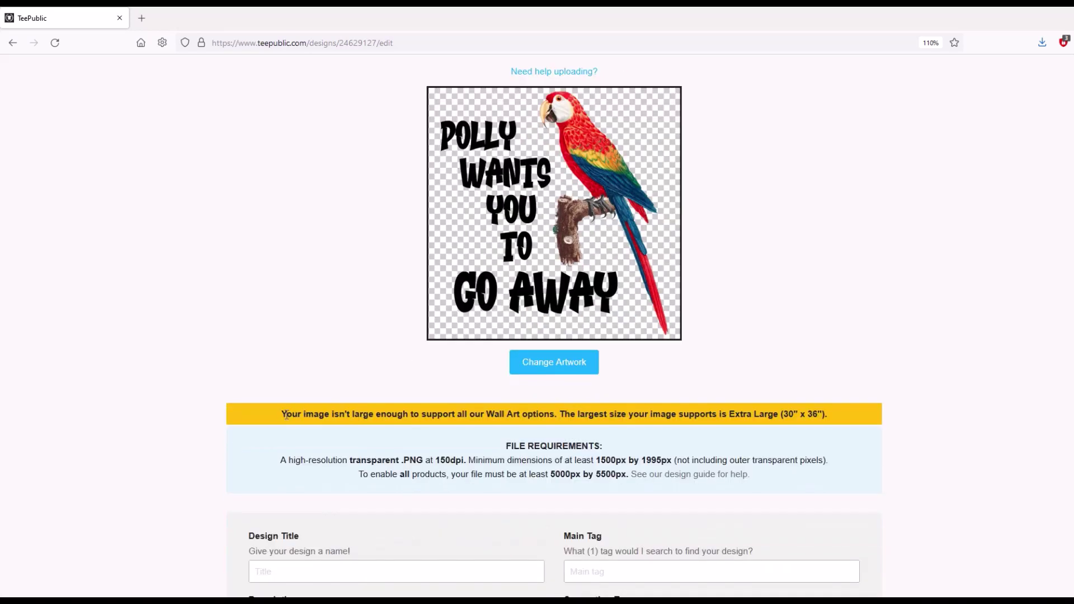
drag(283, 415, 853, 419)
click(841, 361)
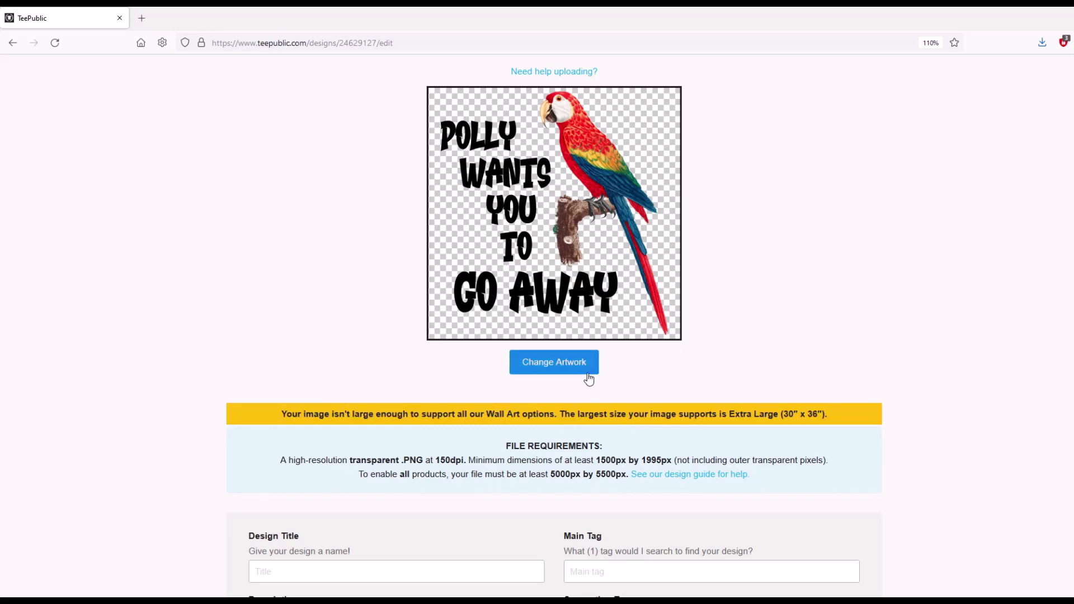
scroll(559, 379, down, 2)
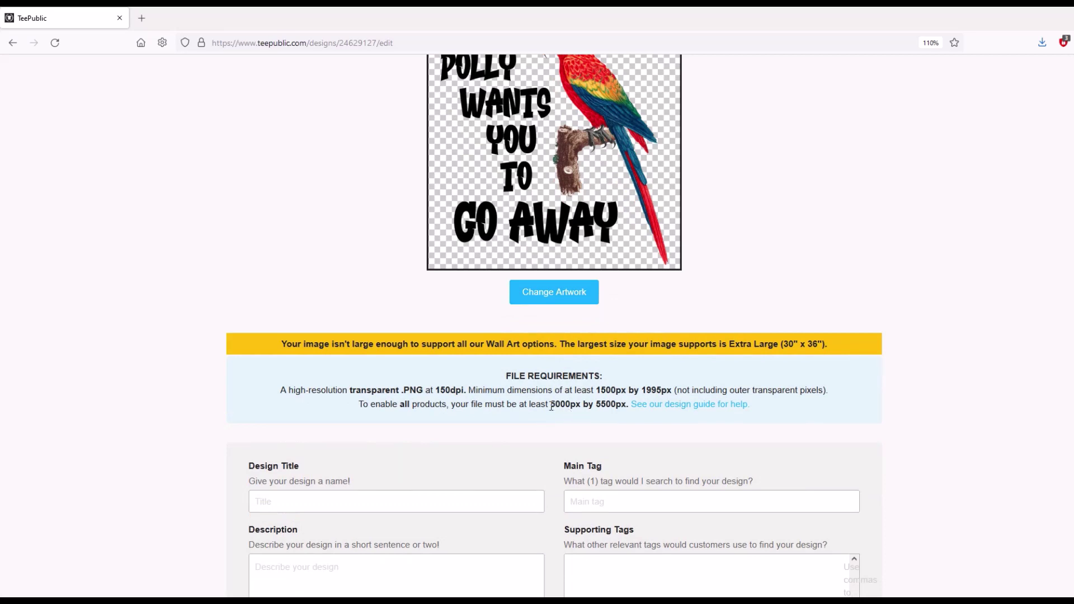
drag(550, 406, 627, 407)
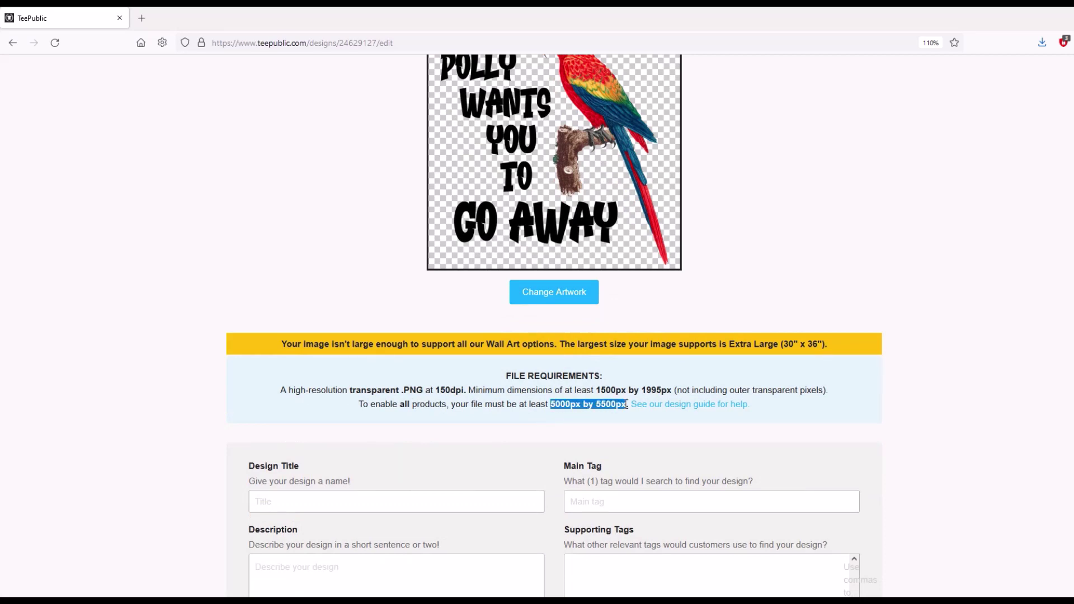
click(572, 415)
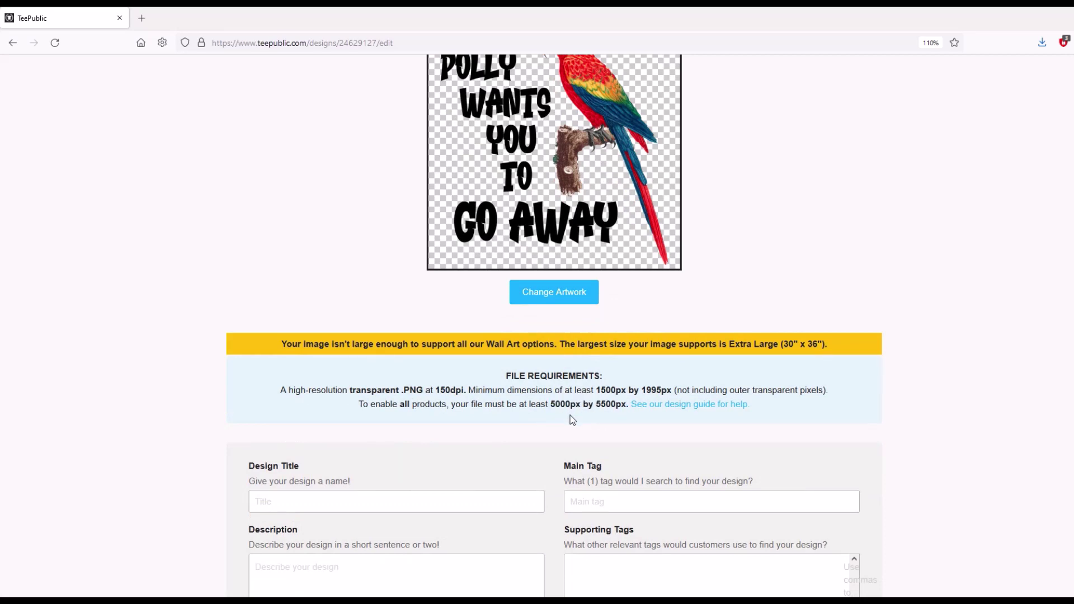
scroll(572, 415, up, 2)
scroll(572, 415, down, 2)
scroll(561, 376, up, 4)
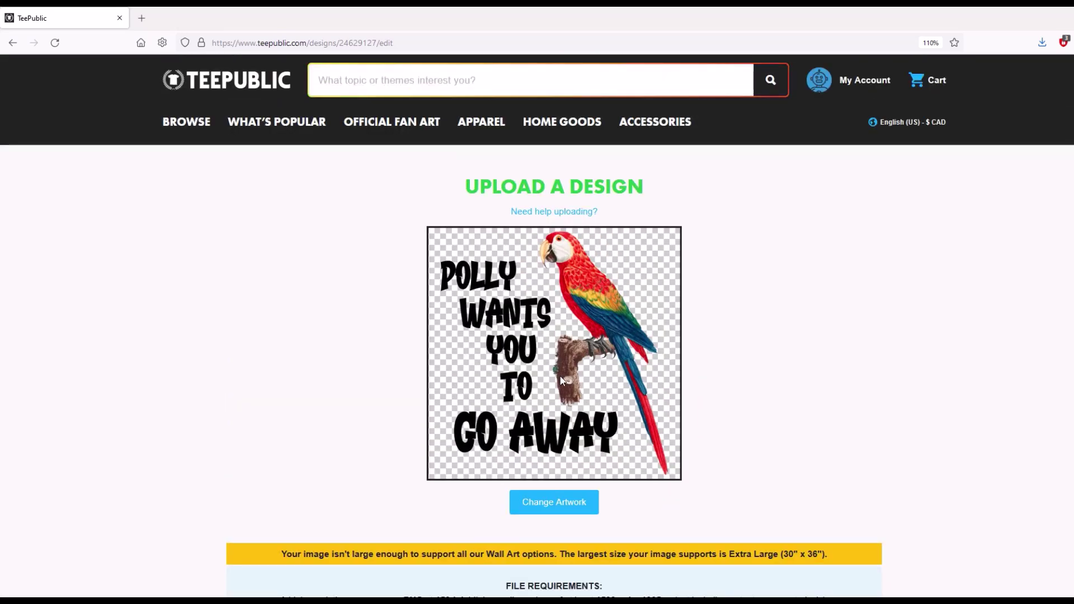
scroll(563, 381, down, 3)
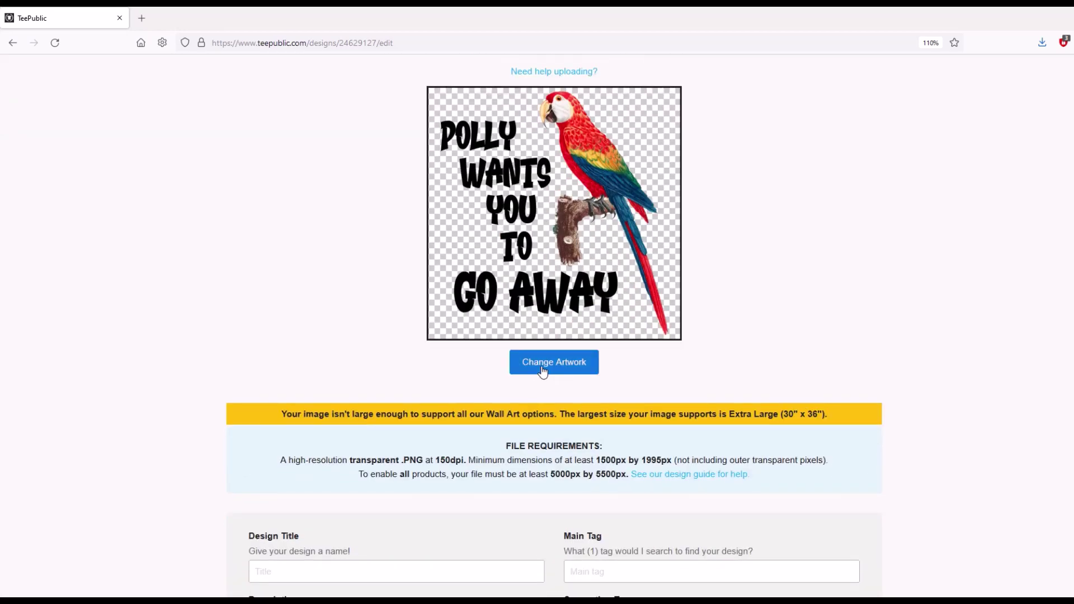
scroll(541, 372, up, 2)
scroll(527, 416, down, 3)
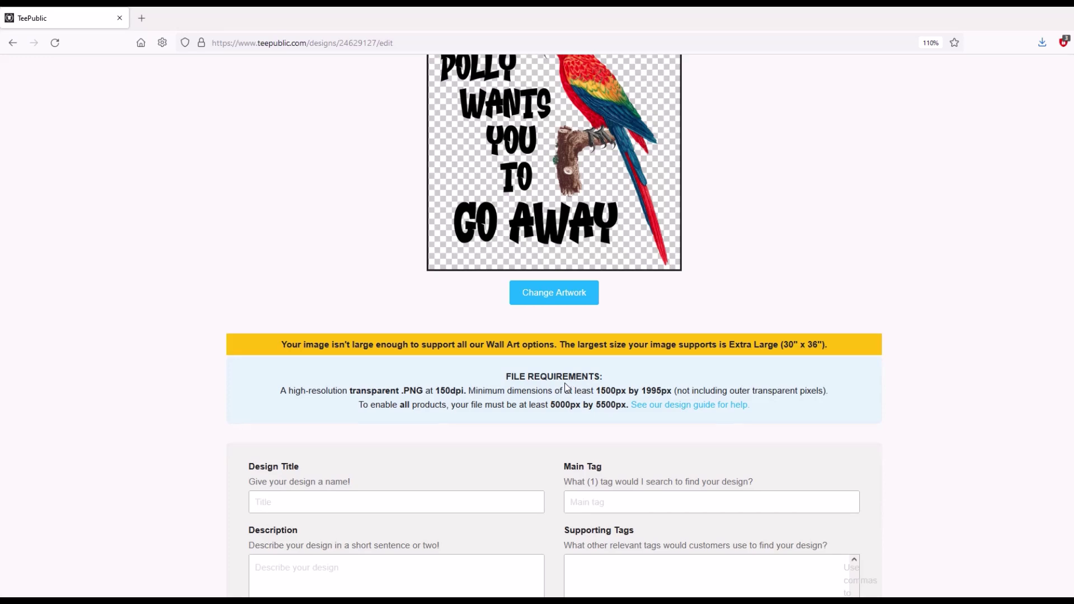
scroll(566, 386, up, 5)
scroll(412, 304, down, 2)
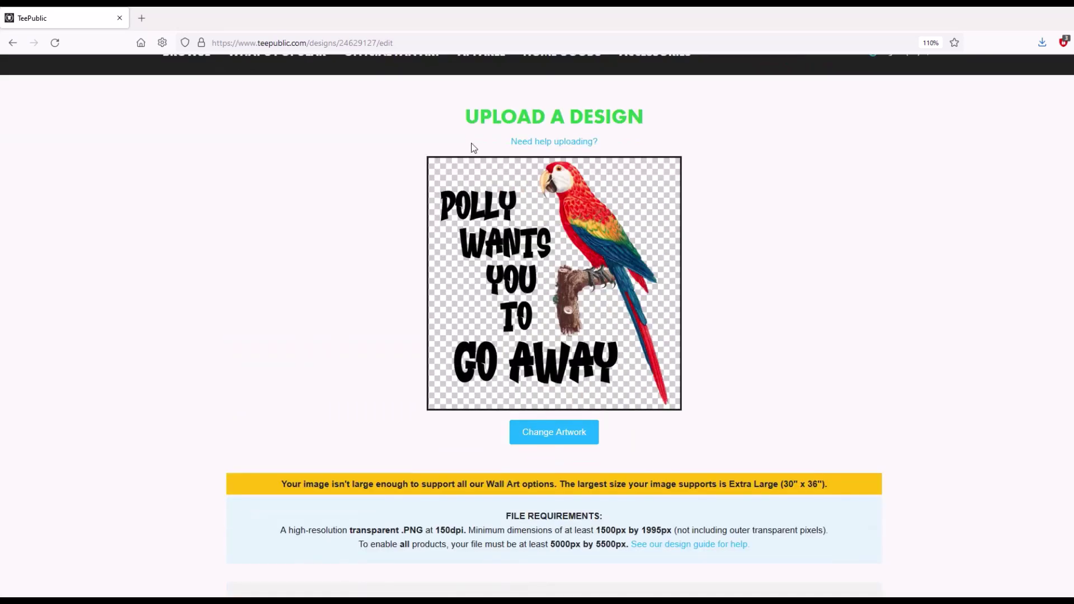
scroll(492, 299, down, 4)
scroll(420, 311, down, 3)
- Enter the title 'Funny Parrot POLLY WANTS YOU TO GO AWAY T-Shirt Mug Coffee Mug Apparel Hoodie Sticker Gift'
click(302, 289)
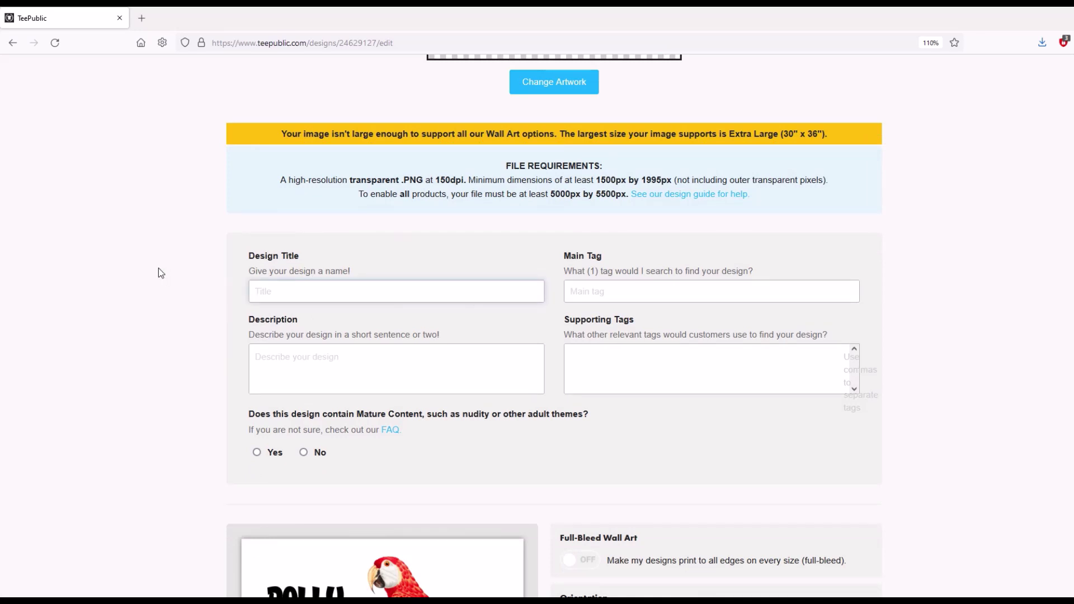
text(Funy)
key(BackSpace)
key(BackSpace)
text(ny Parrot T-s)
key(BackSpace)
text(Shirt Mug)
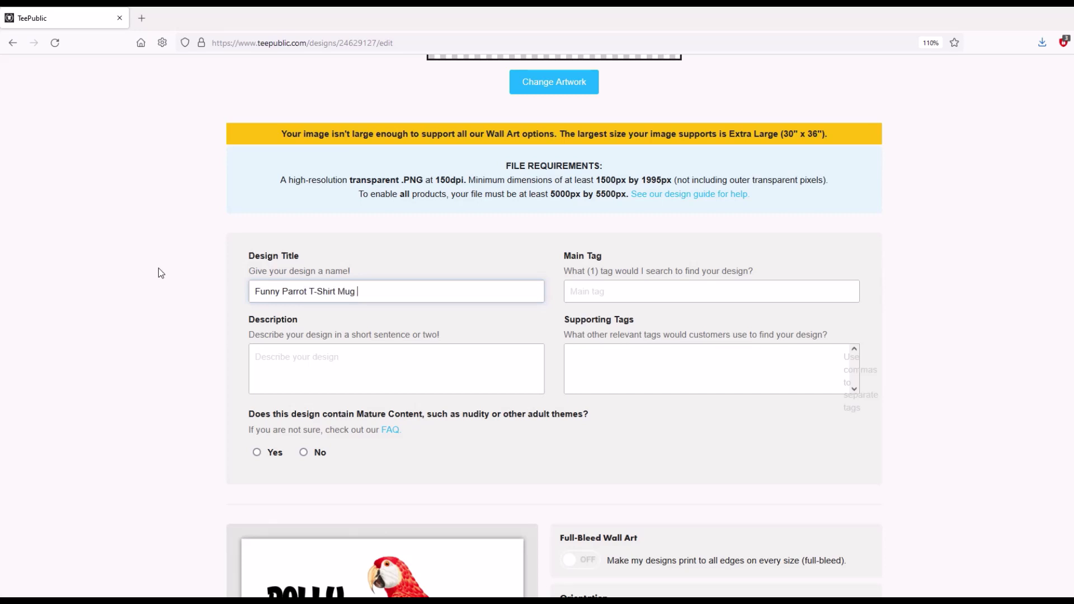
text( Coffee Mug)
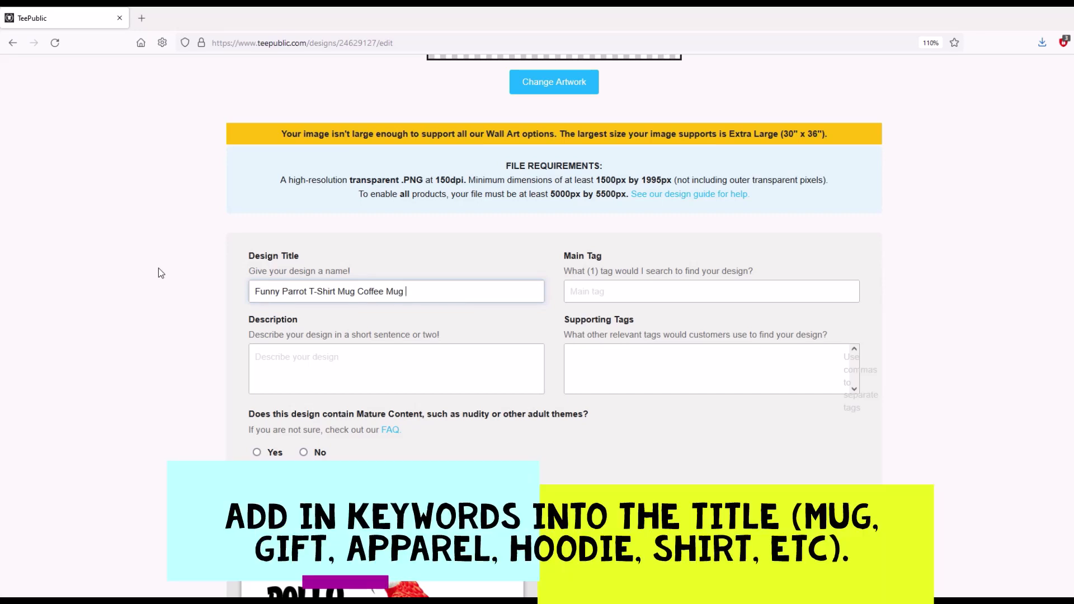
text(Apparel Hoodie Sticker )
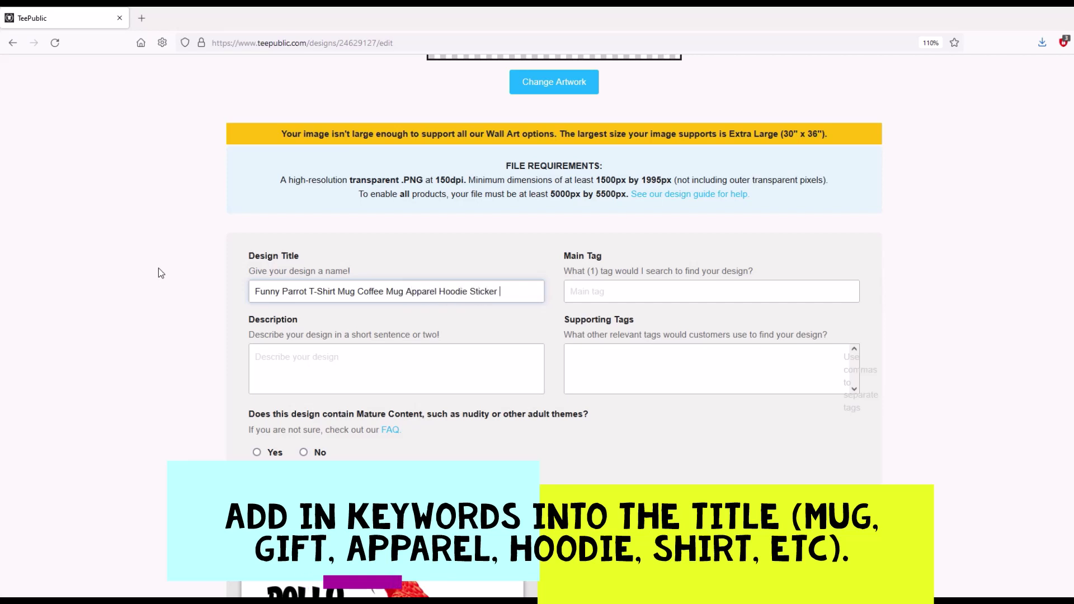
text(Gift)
scroll(307, 241, up, 4)
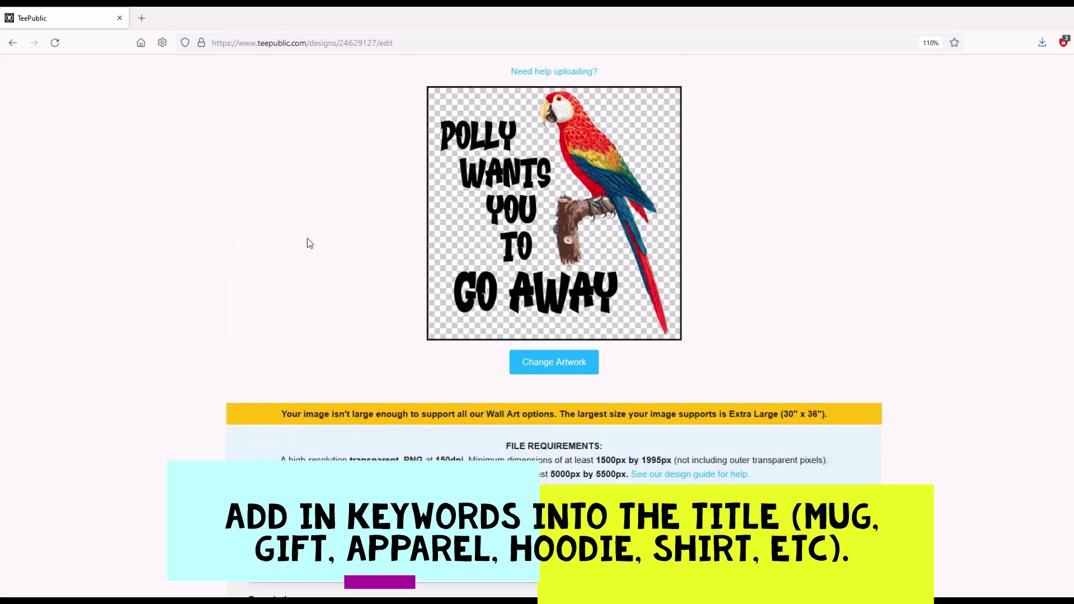
scroll(307, 240, down, 1)
text(POLLY WANTS YOU TO GO AWAY T-Shirt Mug Coffee M)
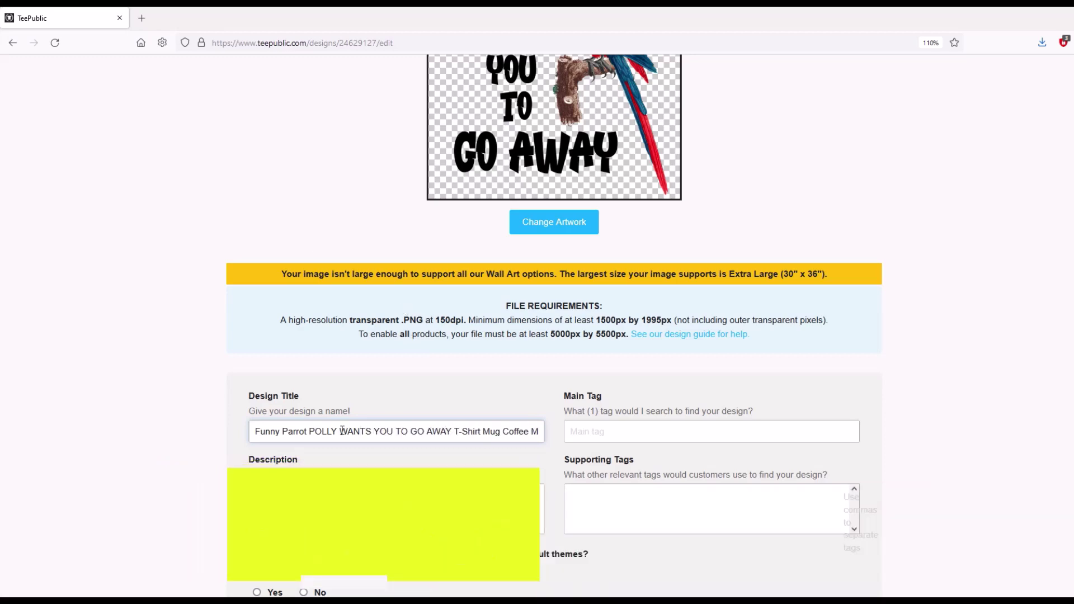
scroll(450, 364, up, 3)
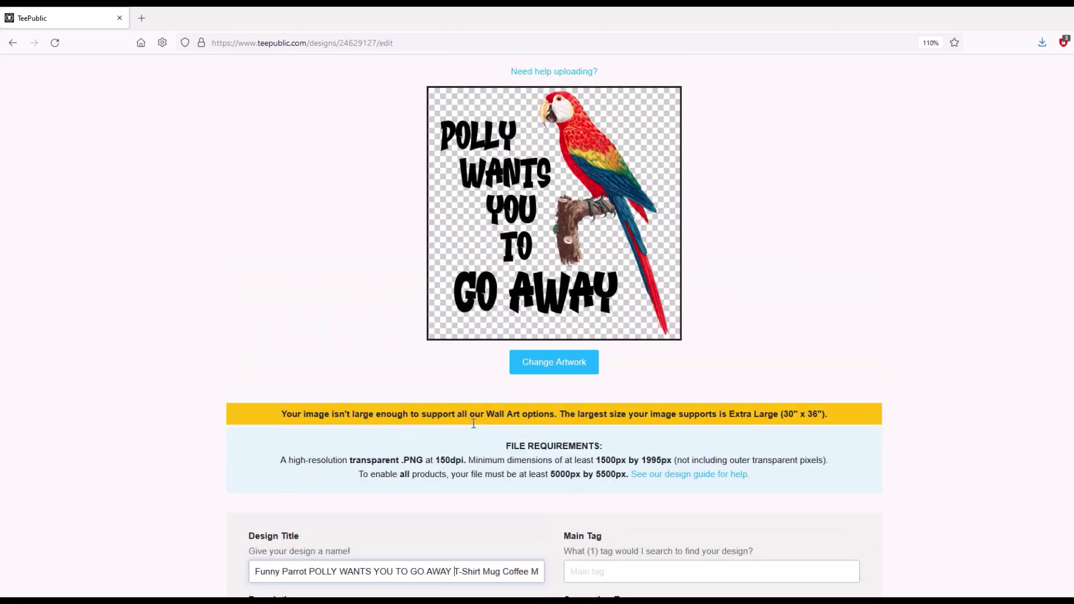
scroll(347, 335, down, 4)
click(323, 362)
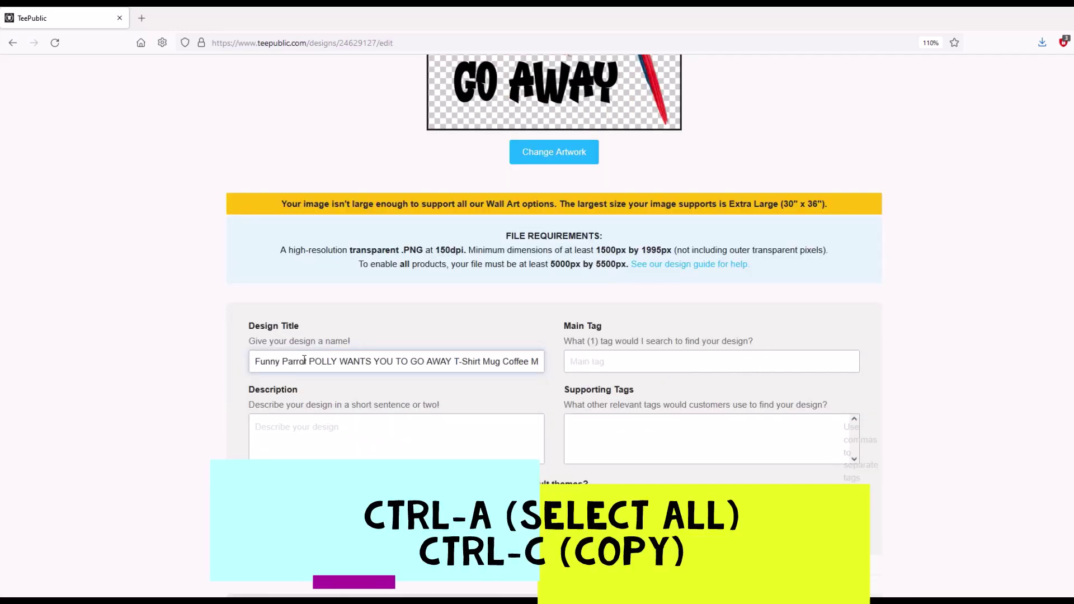
key(ctrl+a)
right_click(321, 362)
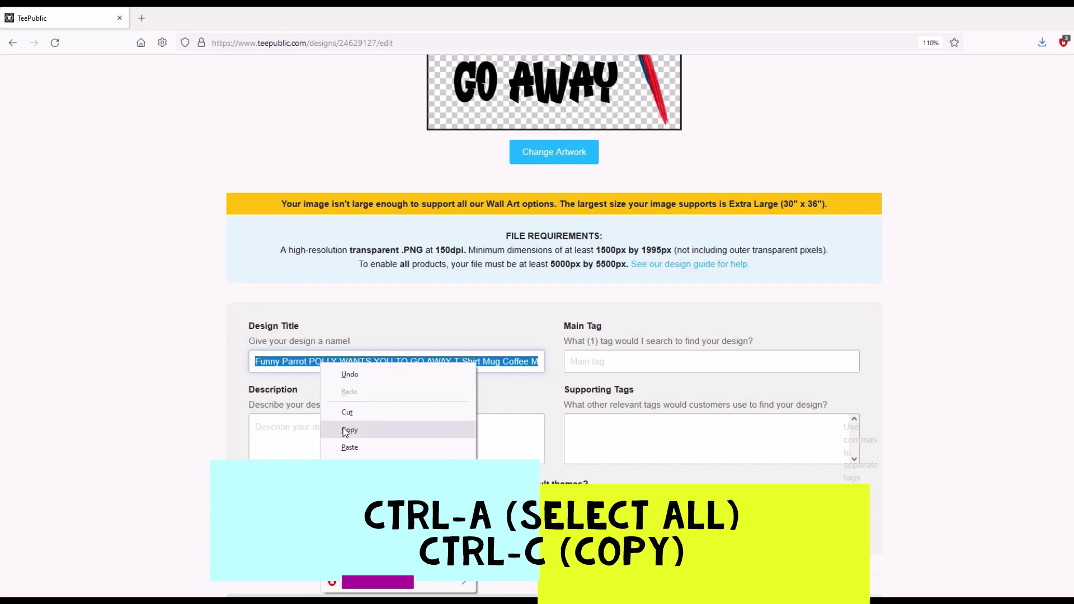
click(197, 410)
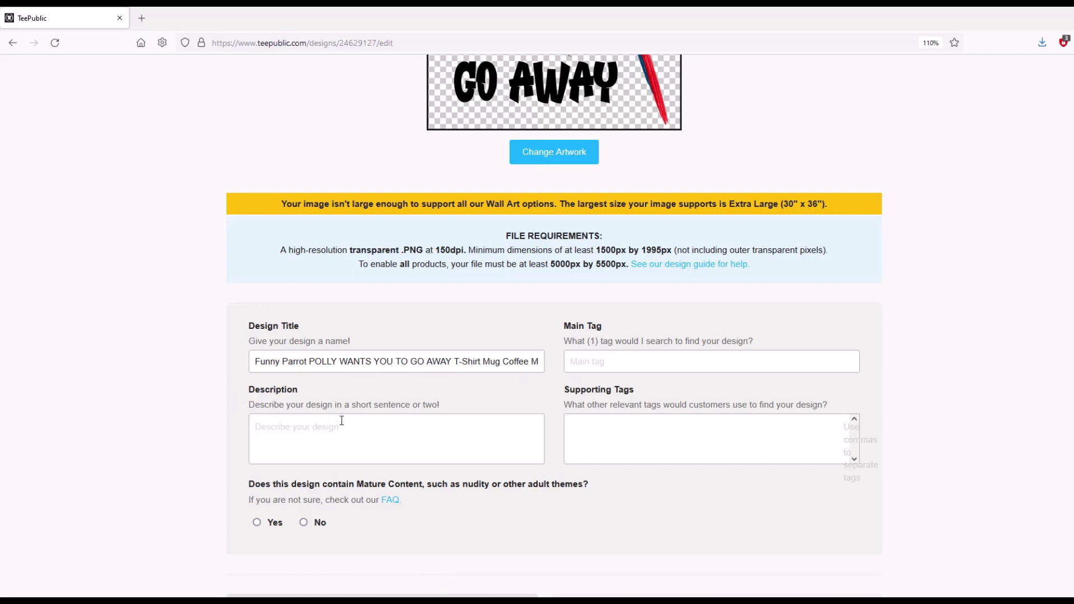
- Enter the description 'Funny parrot design.' and mark mature content as No
click(305, 426)
text(Funny parrot)
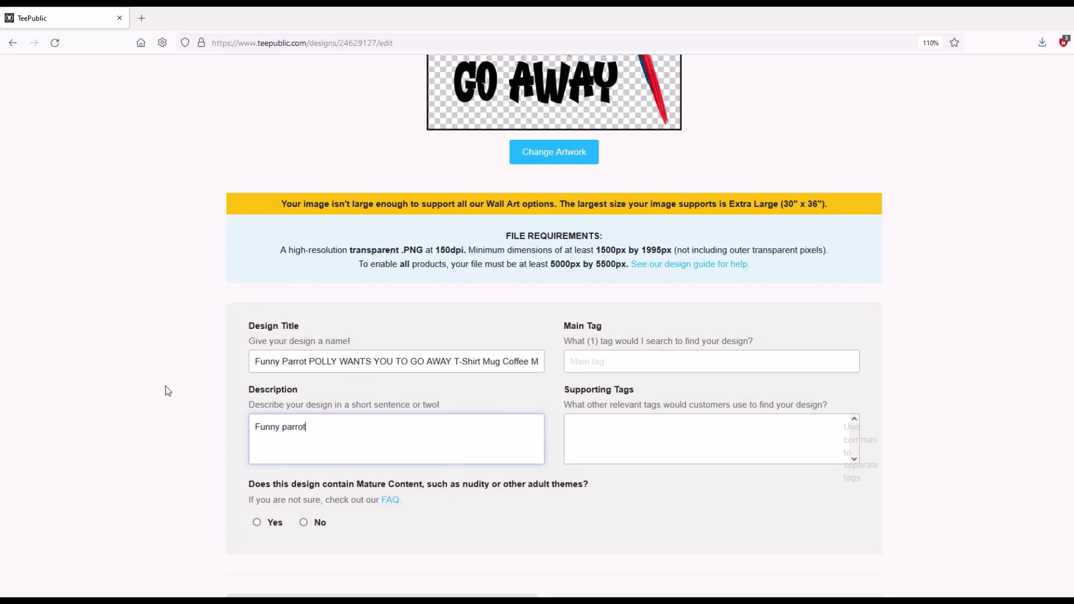
text( design.)
click(303, 527)
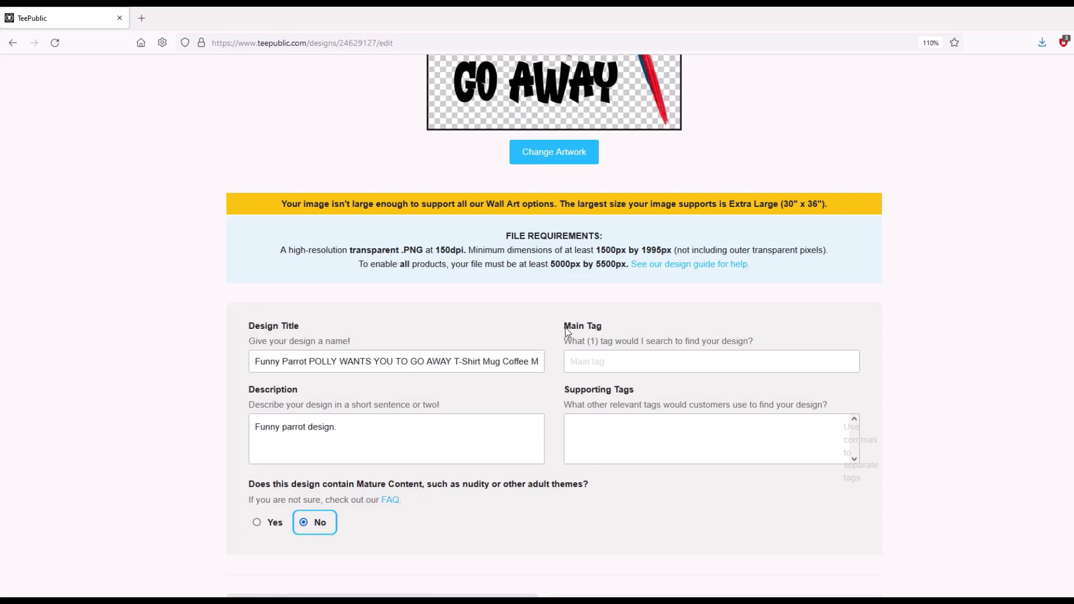
- Set the main tag to 'funny parrot' and move on to the Supporting Tags box
click(567, 363)
text(funny)
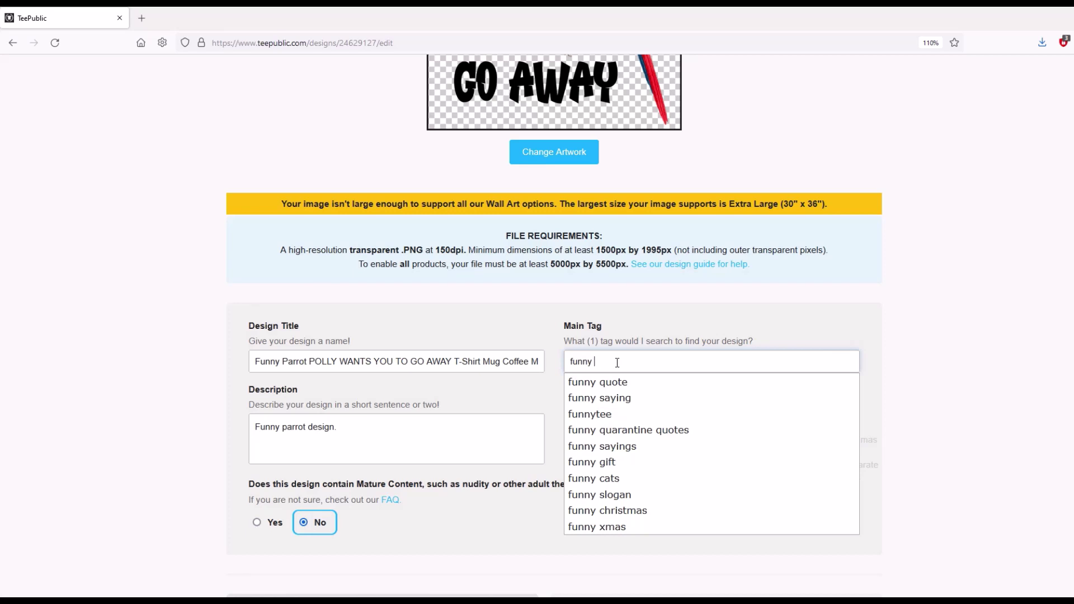
text(rot)
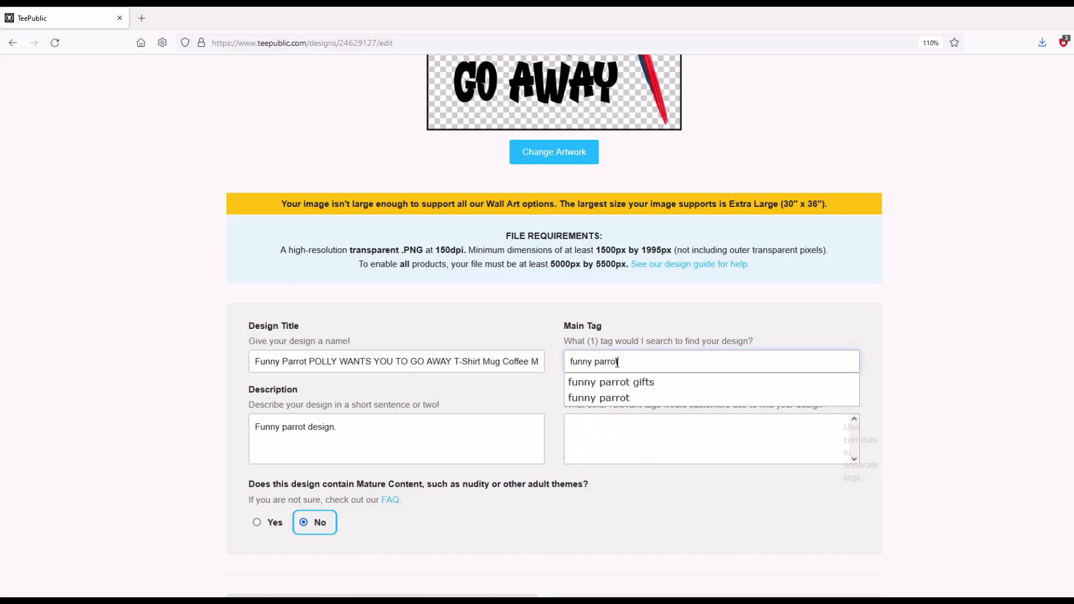
click(607, 400)
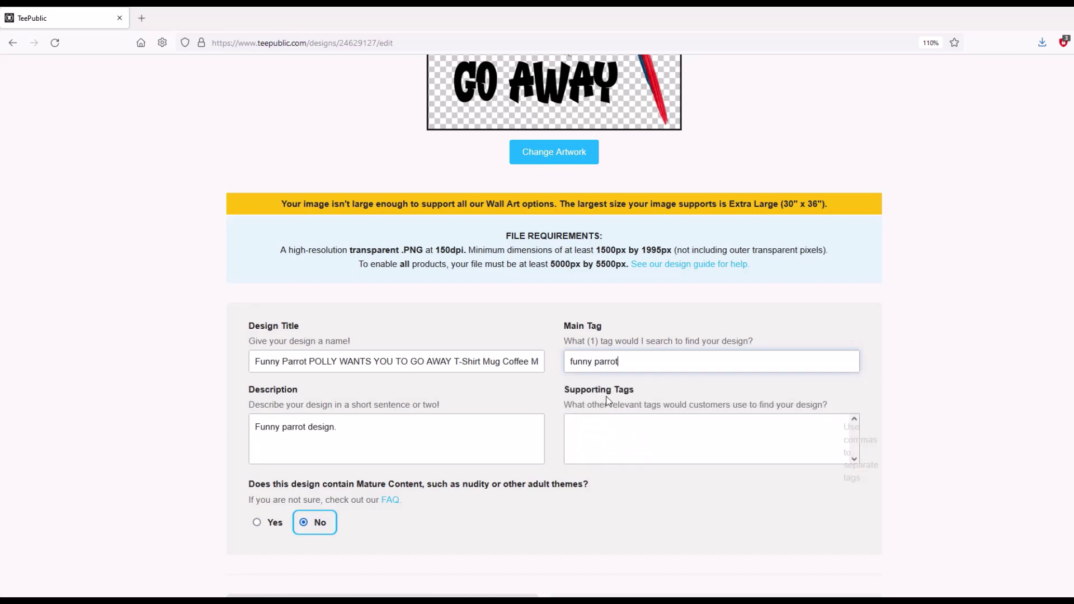
click(594, 437)
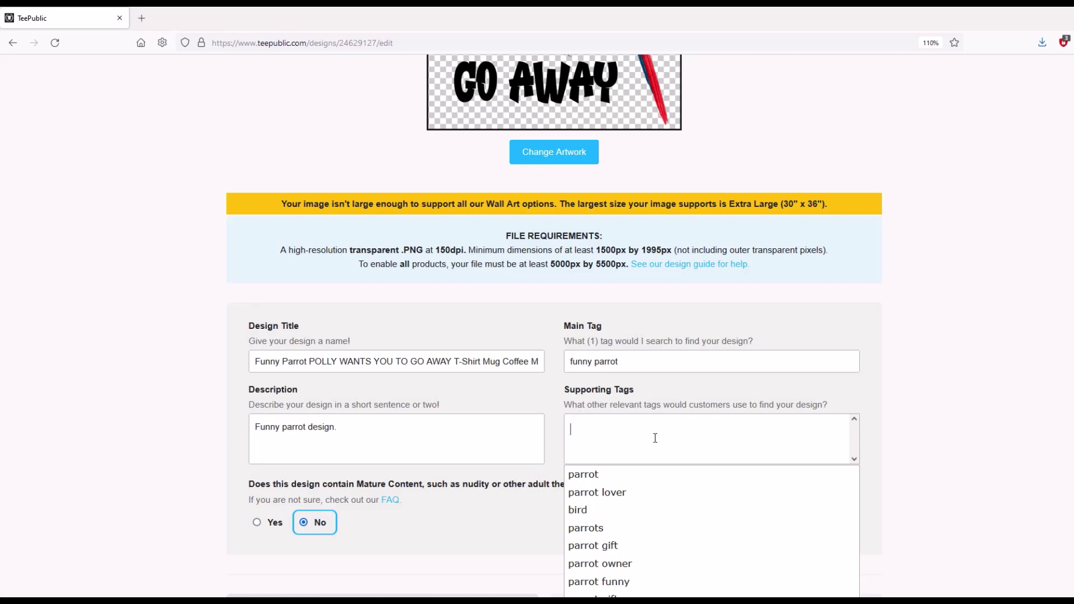
- Add parrot, parrot lover and bird as tags, discarding typed 'red parrot gift for grandfather'
scroll(588, 479, down, 2)
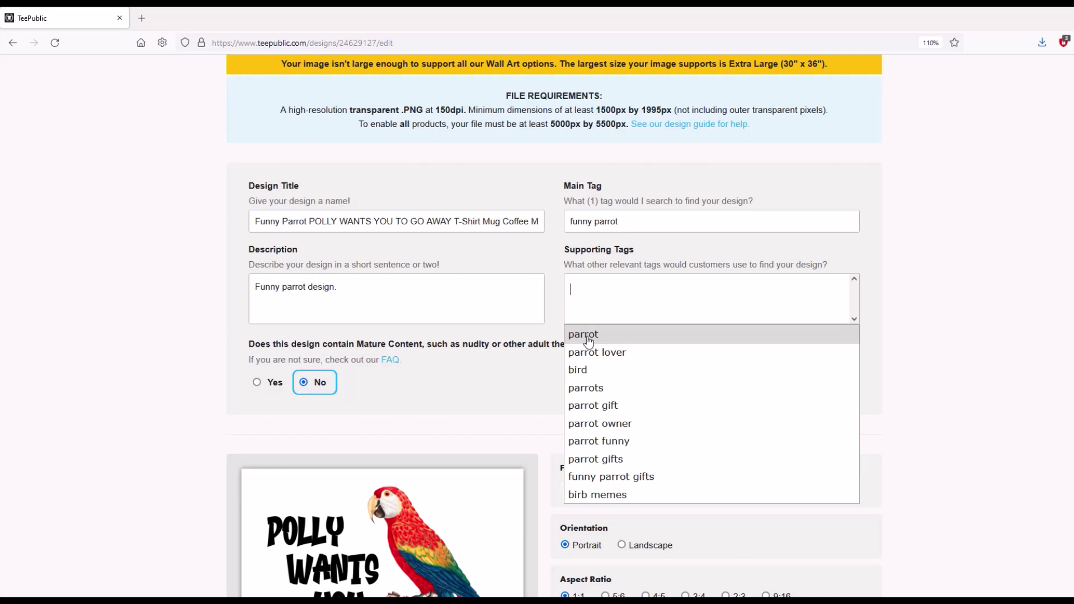
click(588, 336)
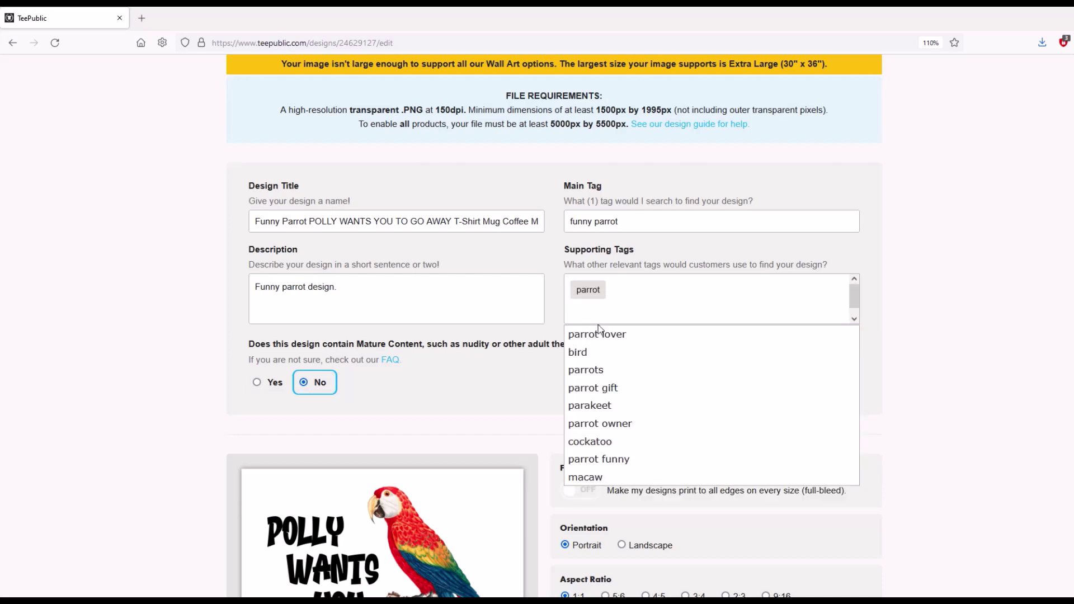
click(599, 335)
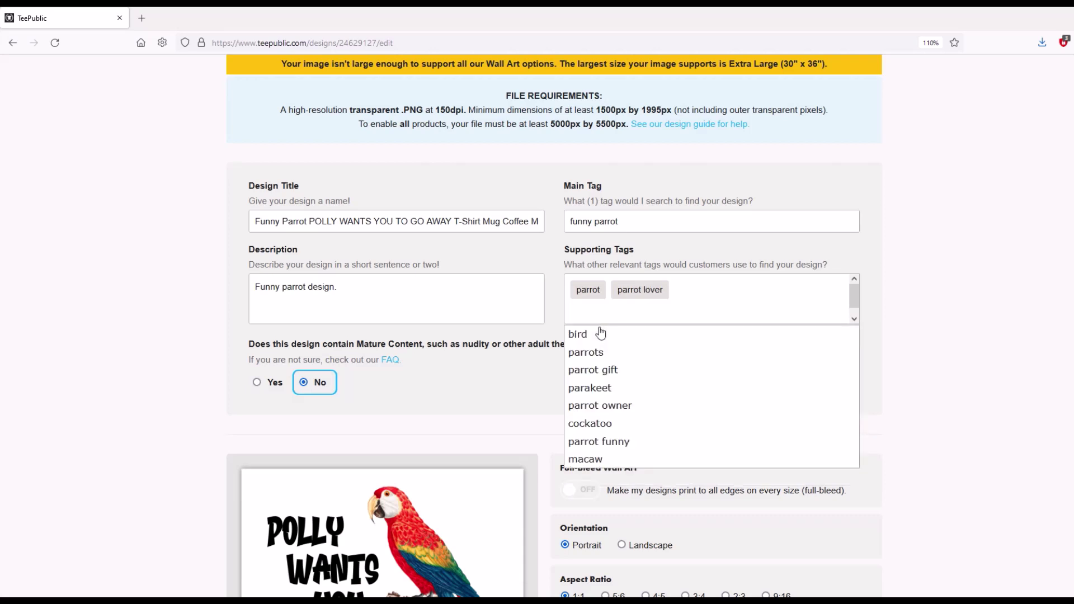
click(598, 335)
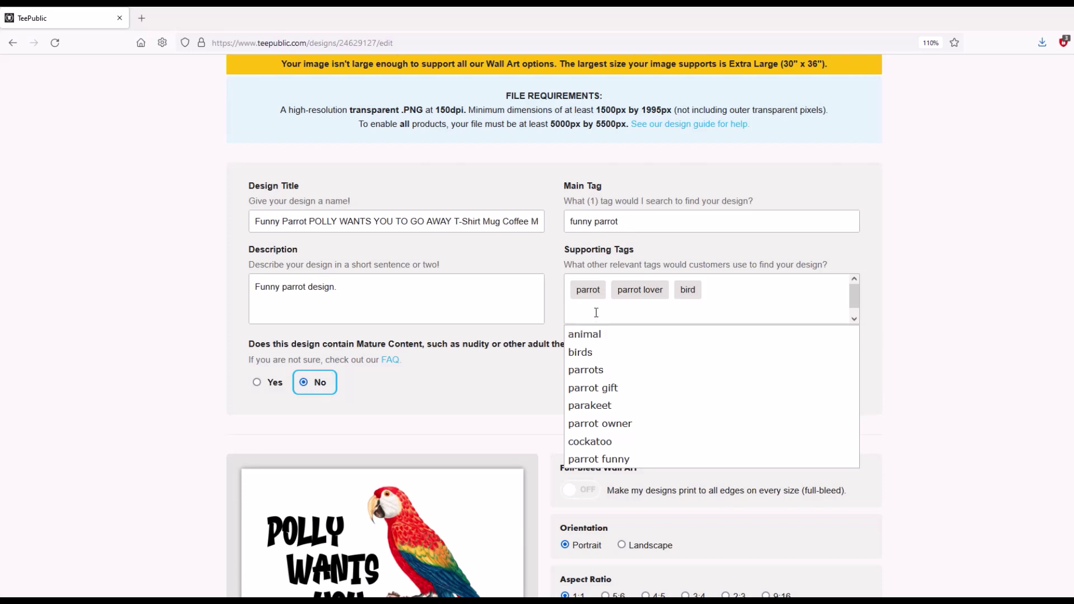
text(red parrot gift for grandfather)
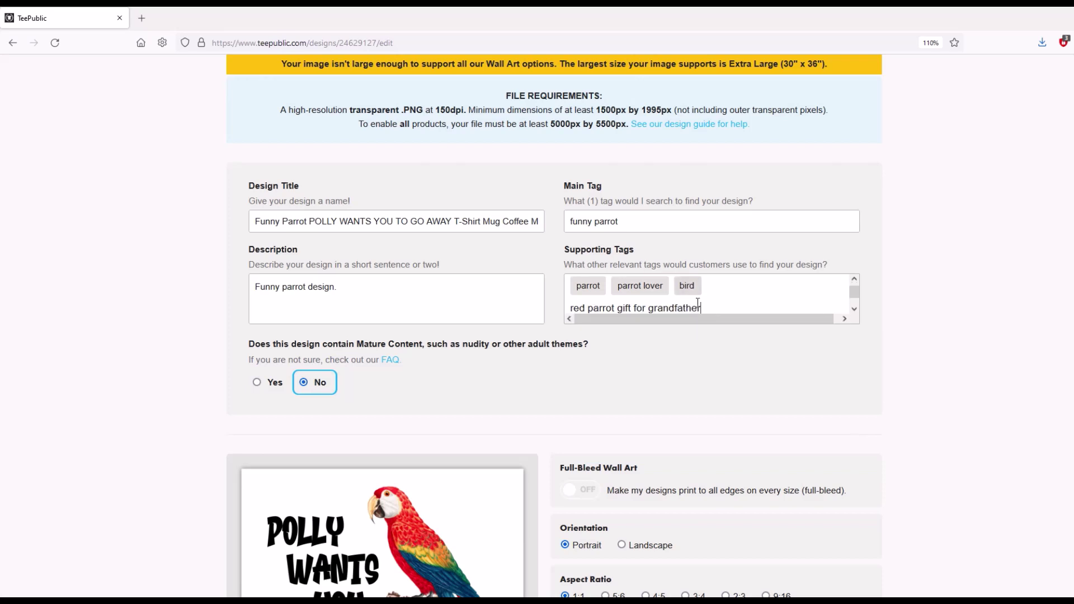
drag(703, 308, 558, 304)
scroll(662, 329, up, 1)
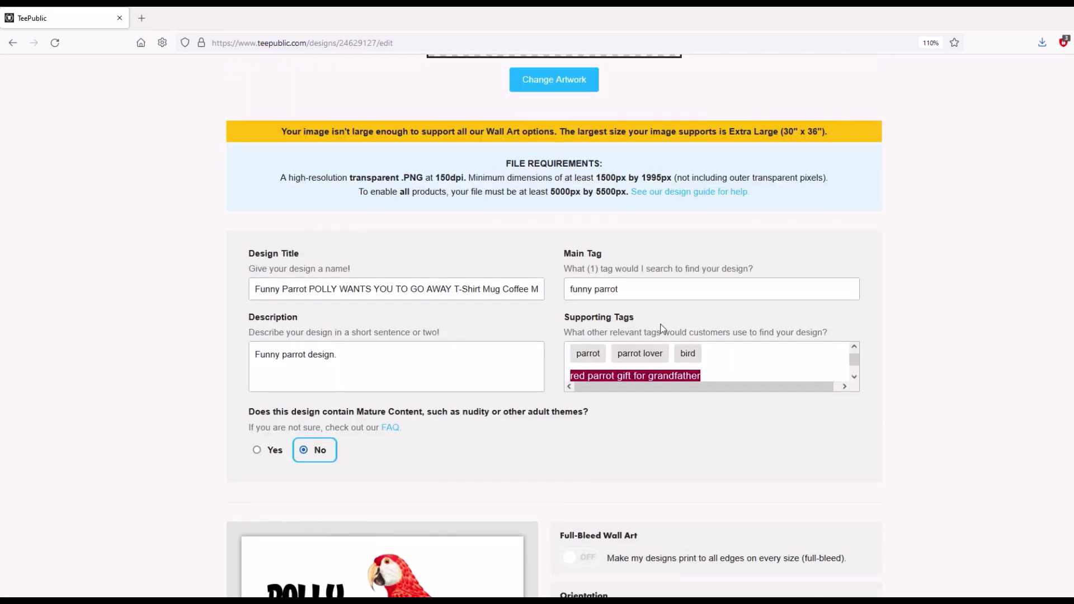
key(BackSpace)
- Add parrot gift, parrot owner, parrot funny, parrots, parakeet, cockatoo and beak as supporting tags
click(715, 368)
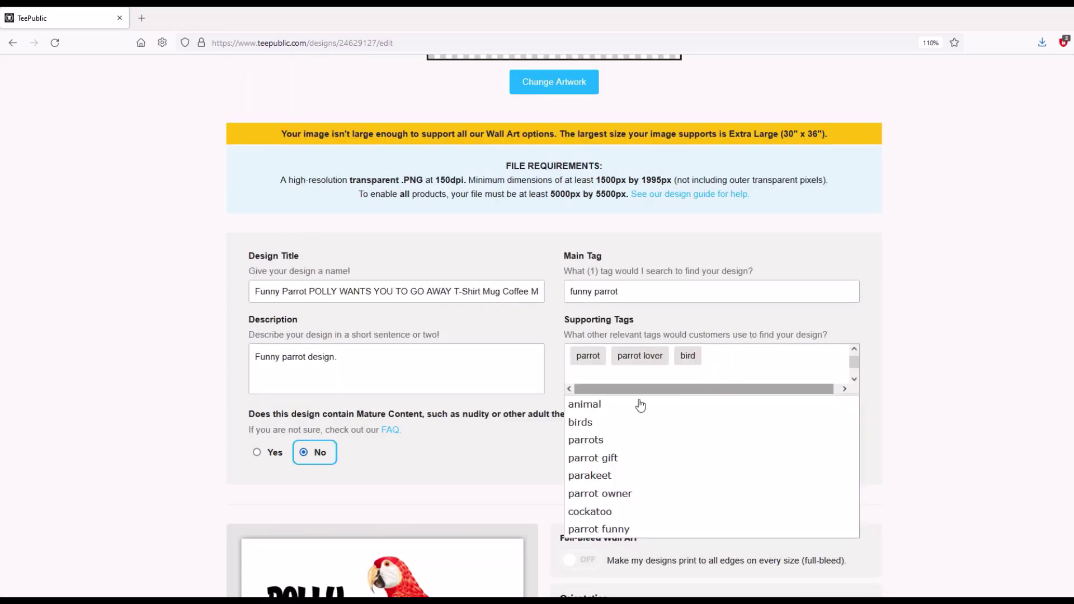
click(614, 459)
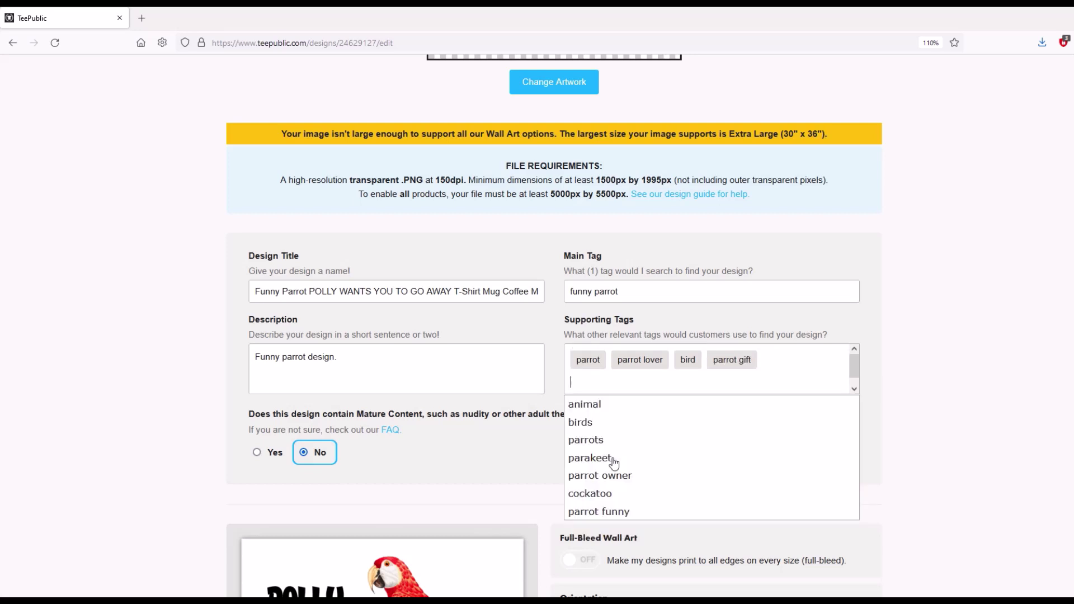
click(611, 476)
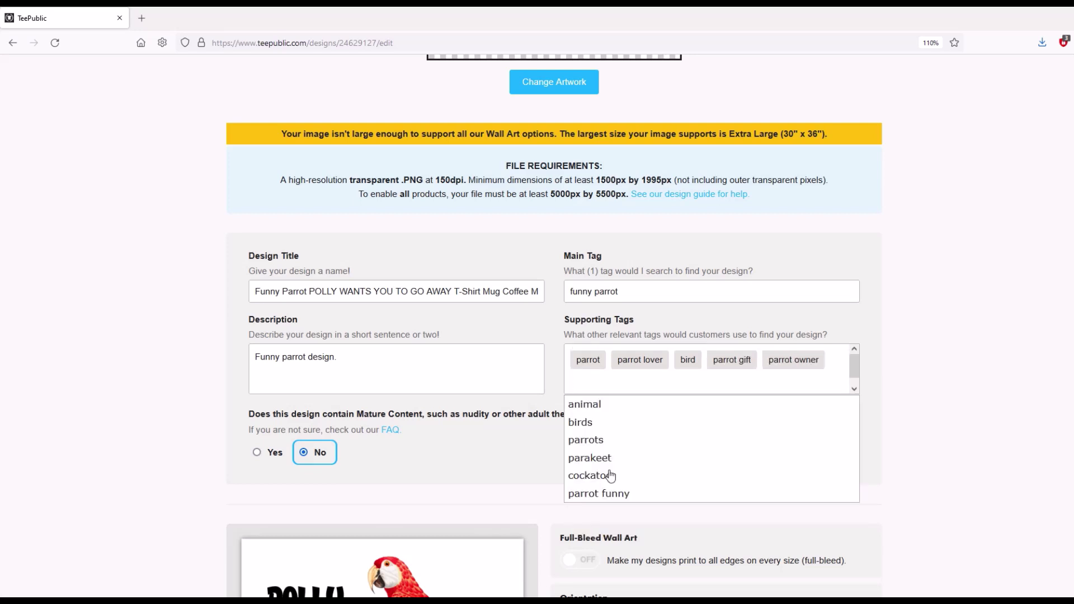
click(609, 493)
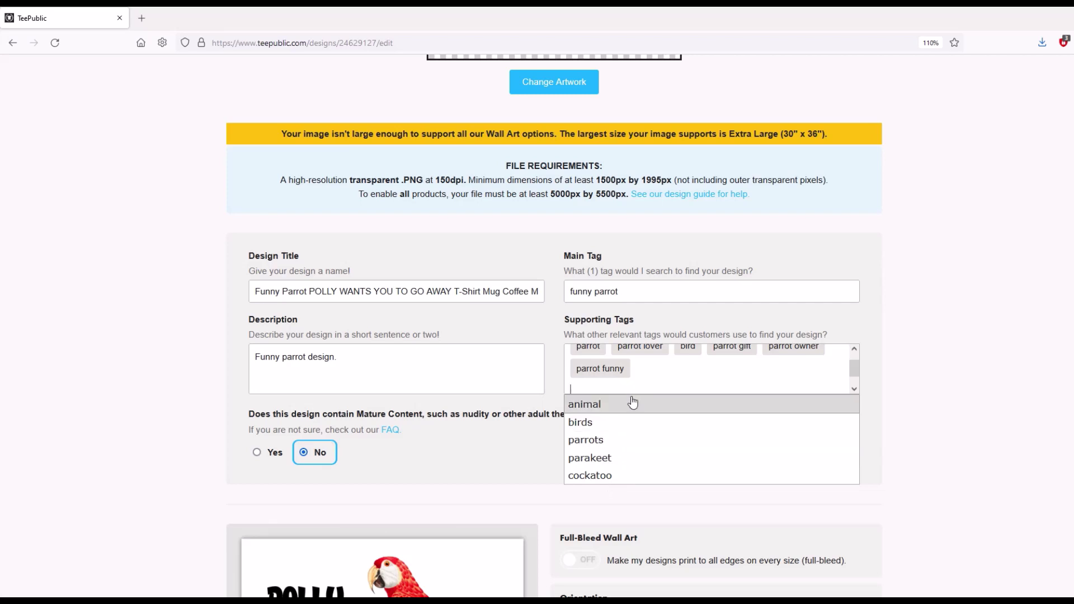
click(602, 441)
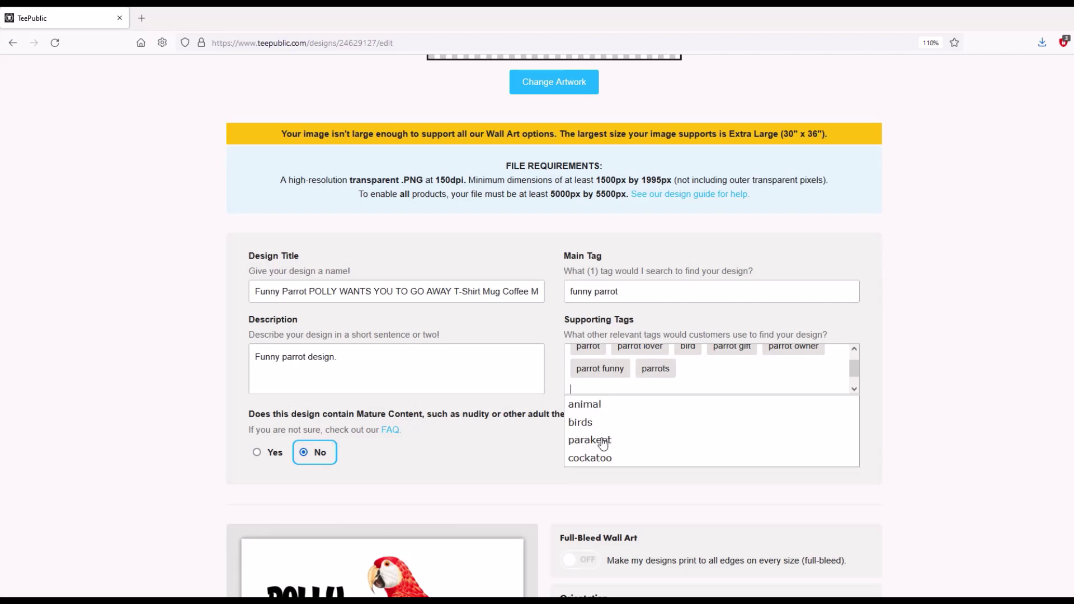
click(602, 440)
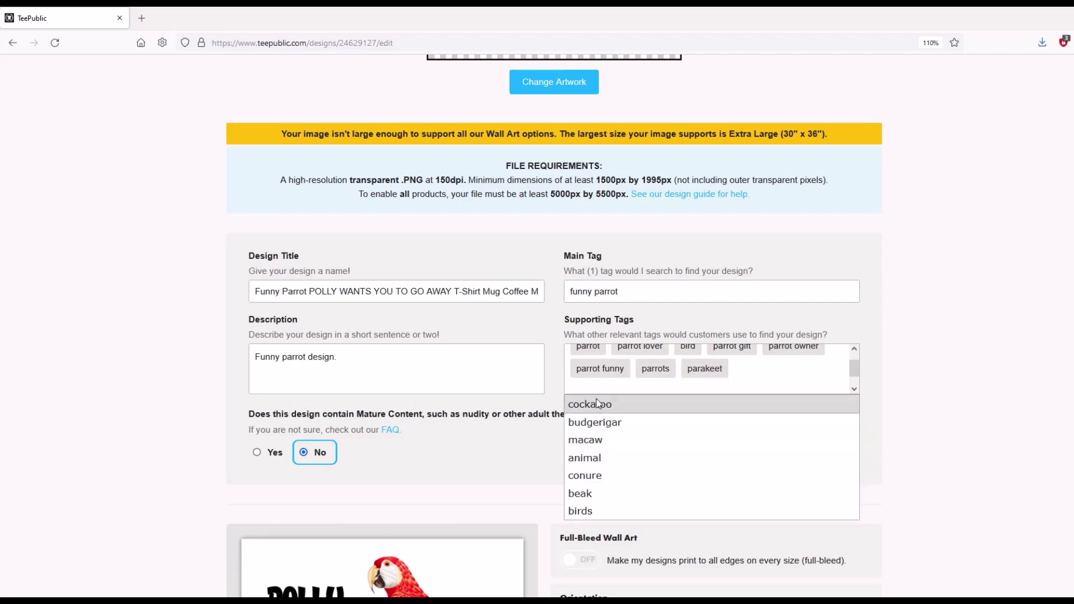
click(597, 401)
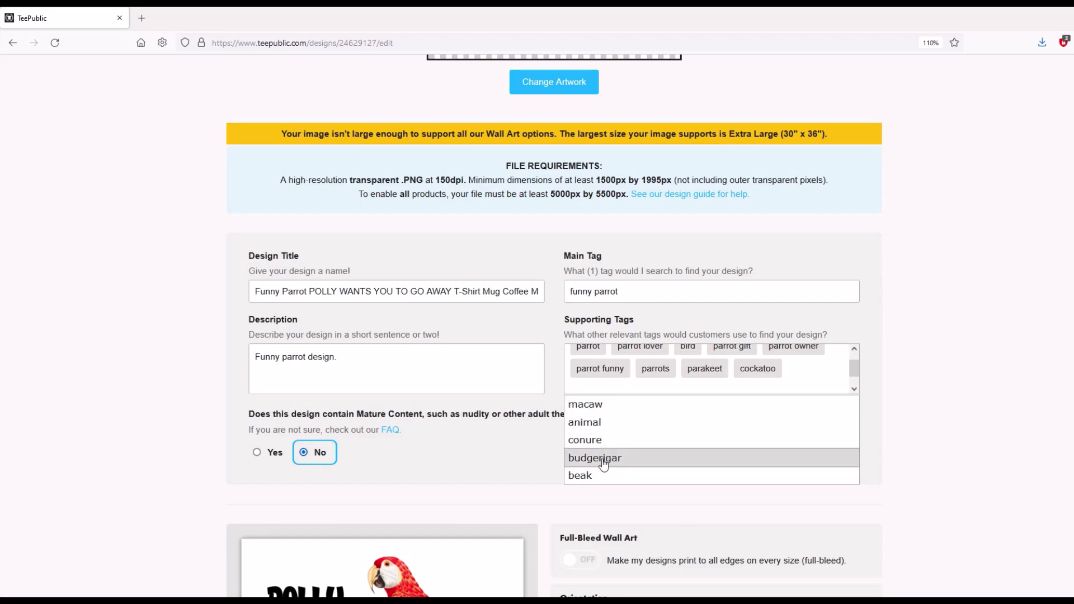
click(595, 477)
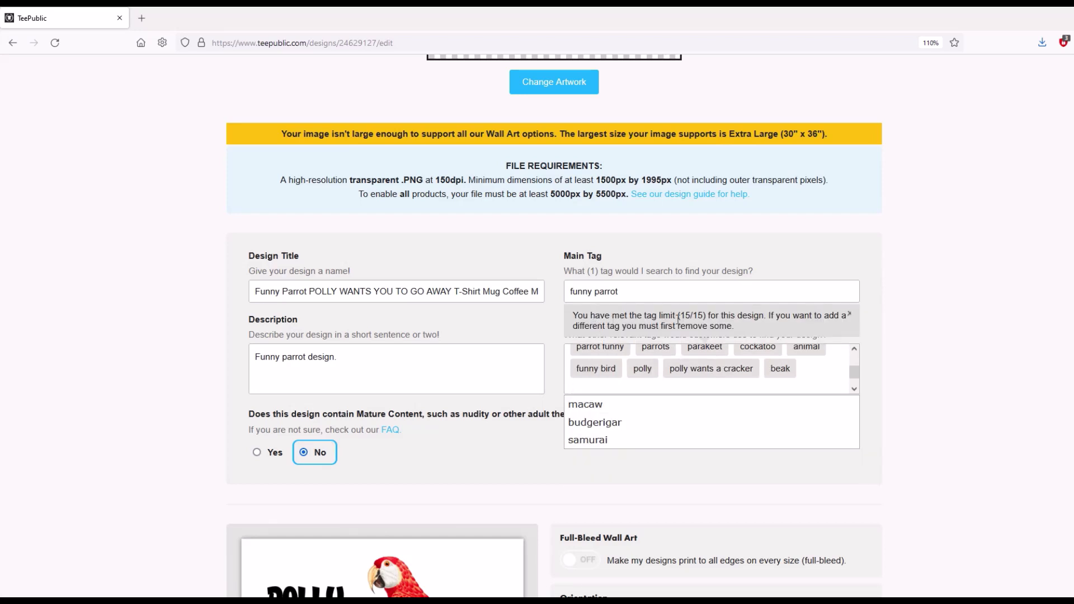
- Try adding macaw and budgerigar past the 15-tag limit, then dismiss the suggestions
click(599, 405)
click(601, 386)
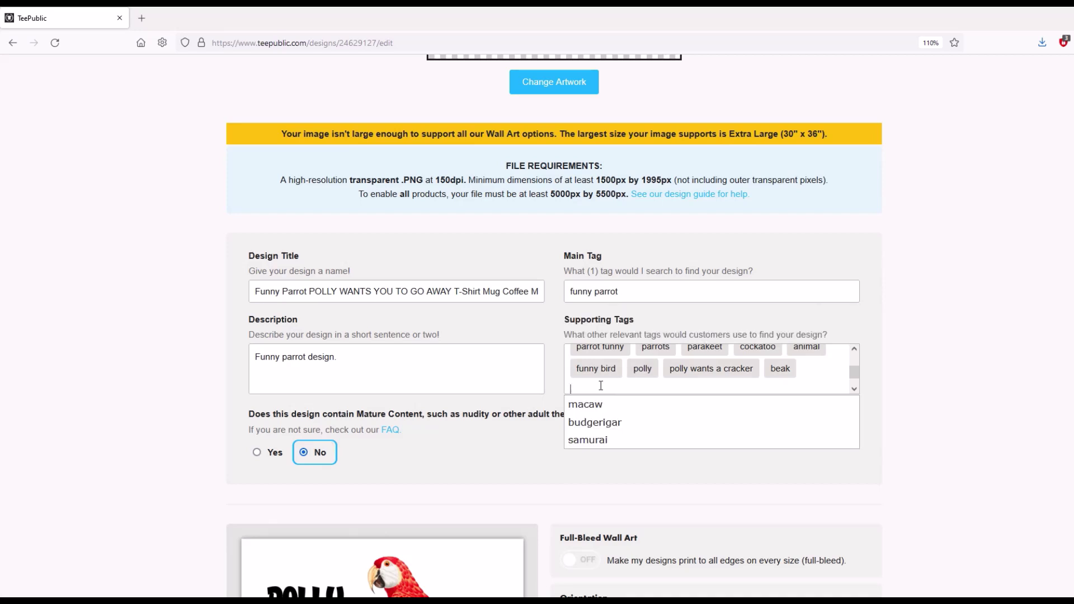
click(590, 421)
scroll(699, 366, up, 5)
scroll(637, 383, down, 2)
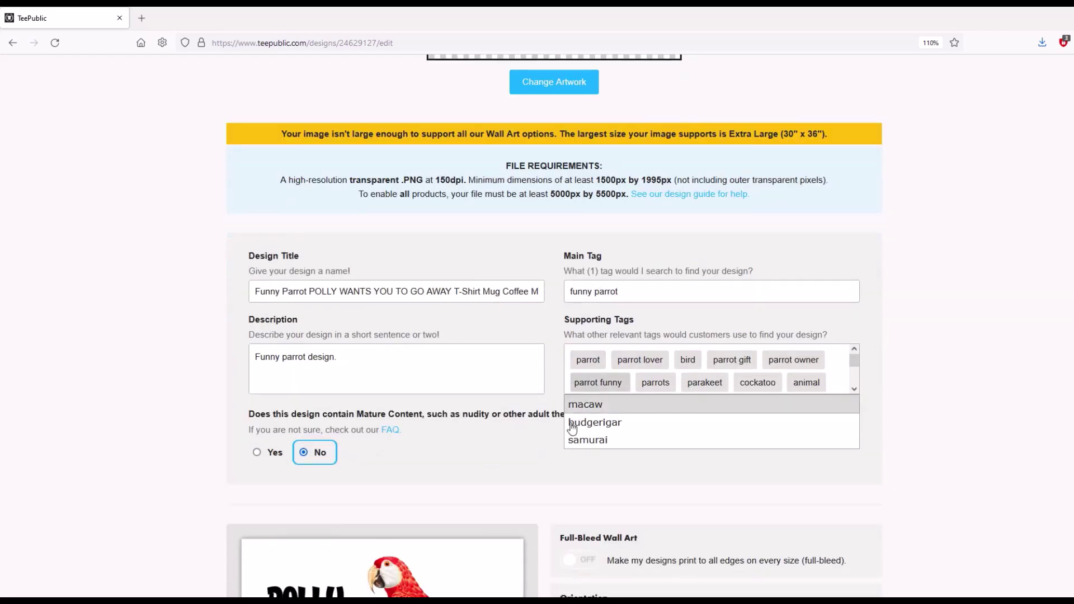
click(545, 452)
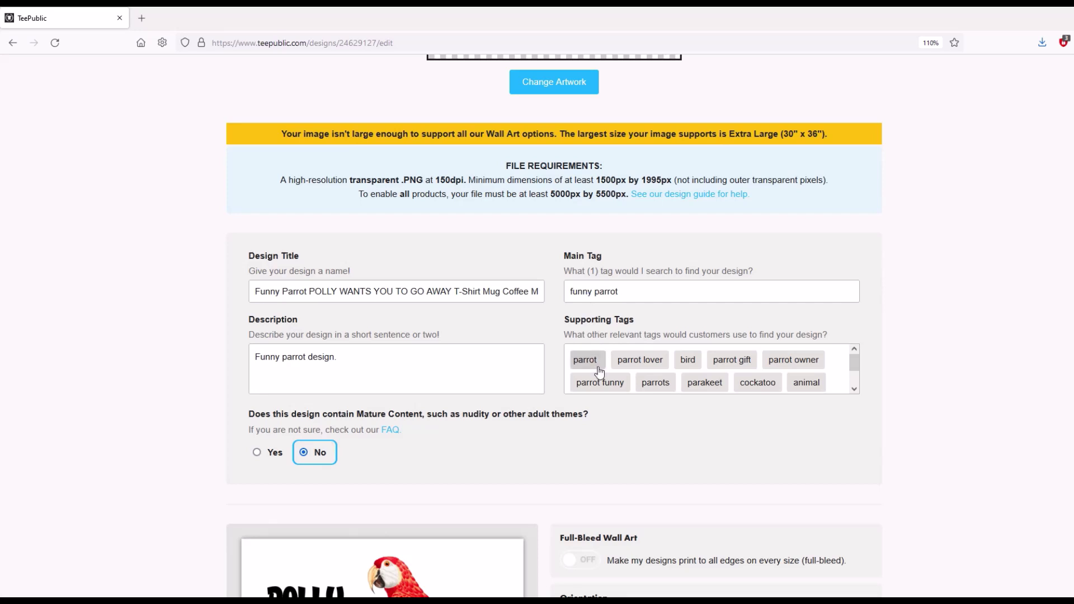
- Open the Apparel products to show the parrot design on the white T-shirt preview
scroll(574, 362, down, 1)
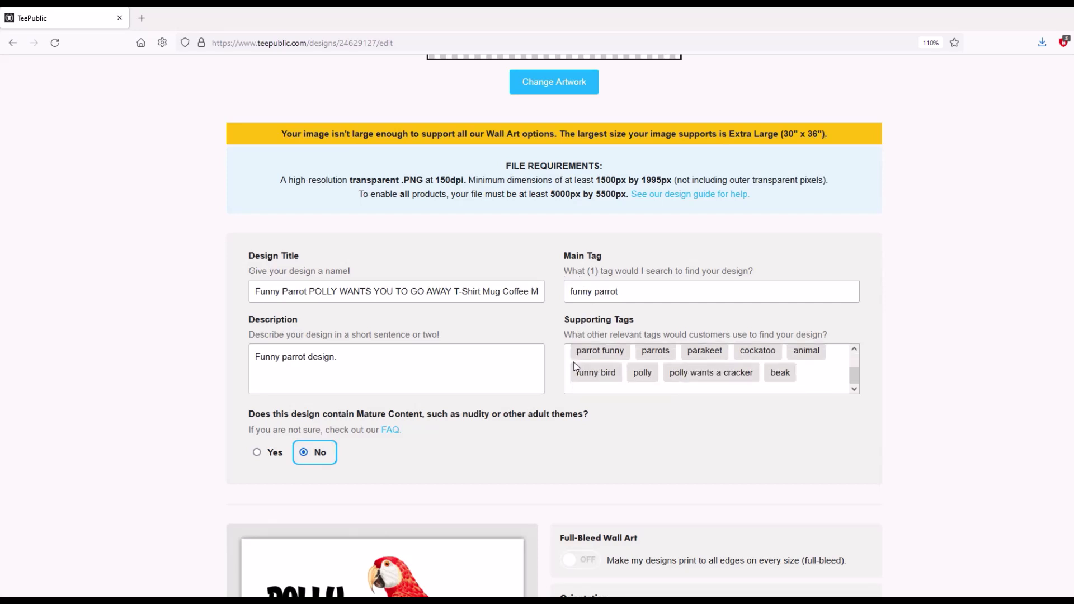
scroll(621, 383, up, 1)
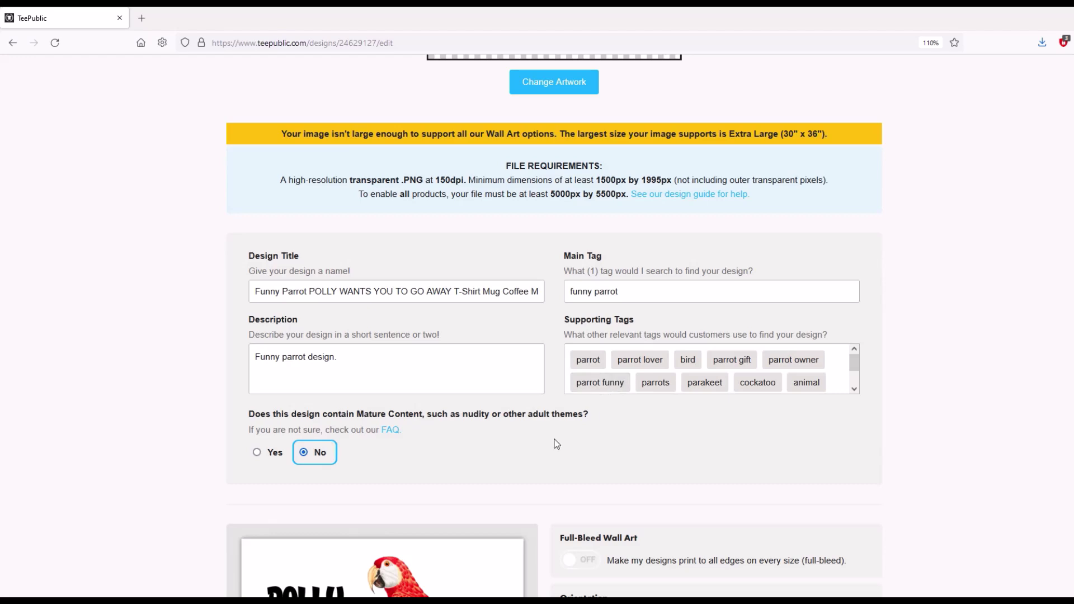
scroll(554, 445, down, 1)
scroll(534, 433, up, 1)
scroll(517, 425, down, 8)
scroll(509, 421, down, 5)
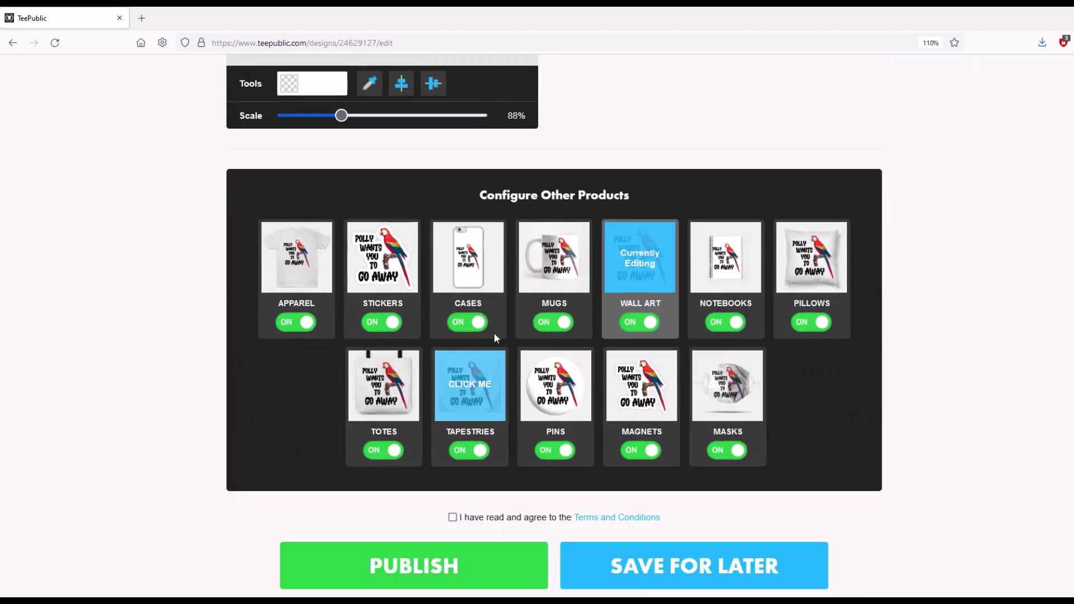
click(327, 281)
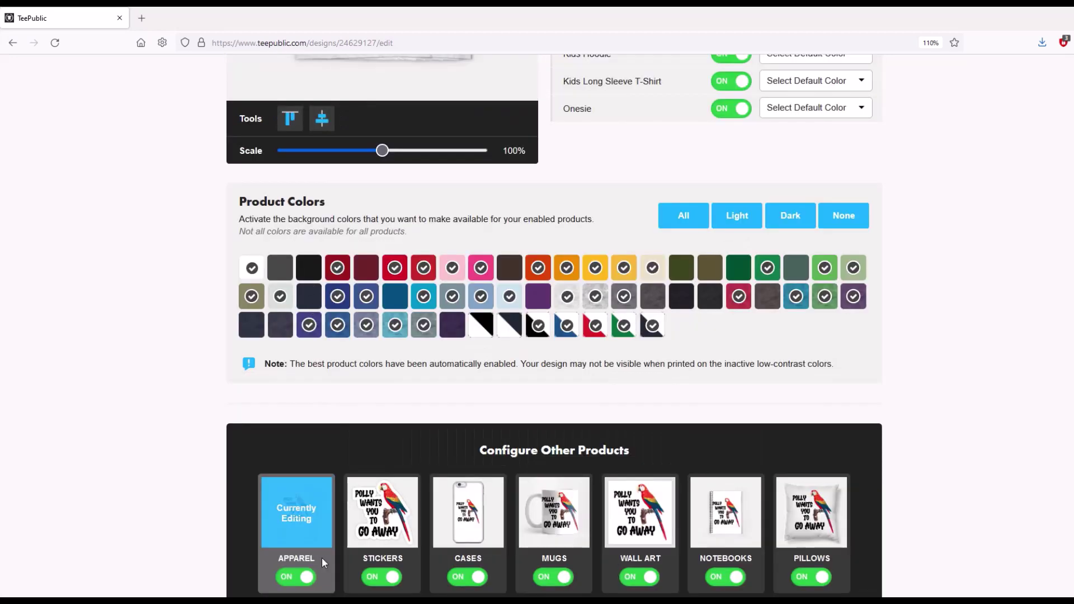
scroll(302, 521, up, 7)
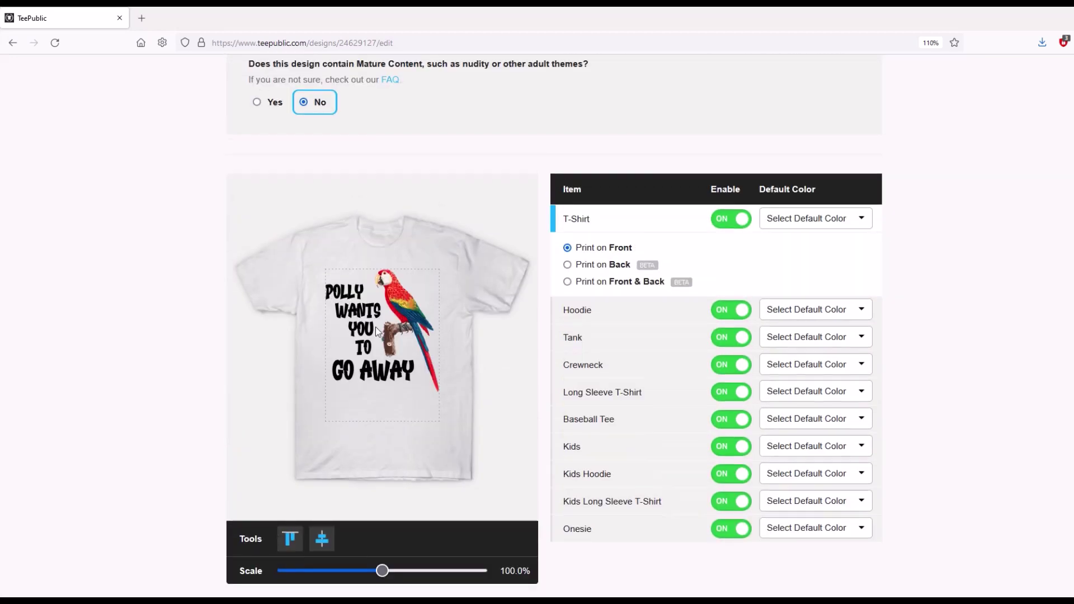
- Place the parrot design top-aligned and horizontally centred in the T-shirt print area
drag(374, 327, 298, 274)
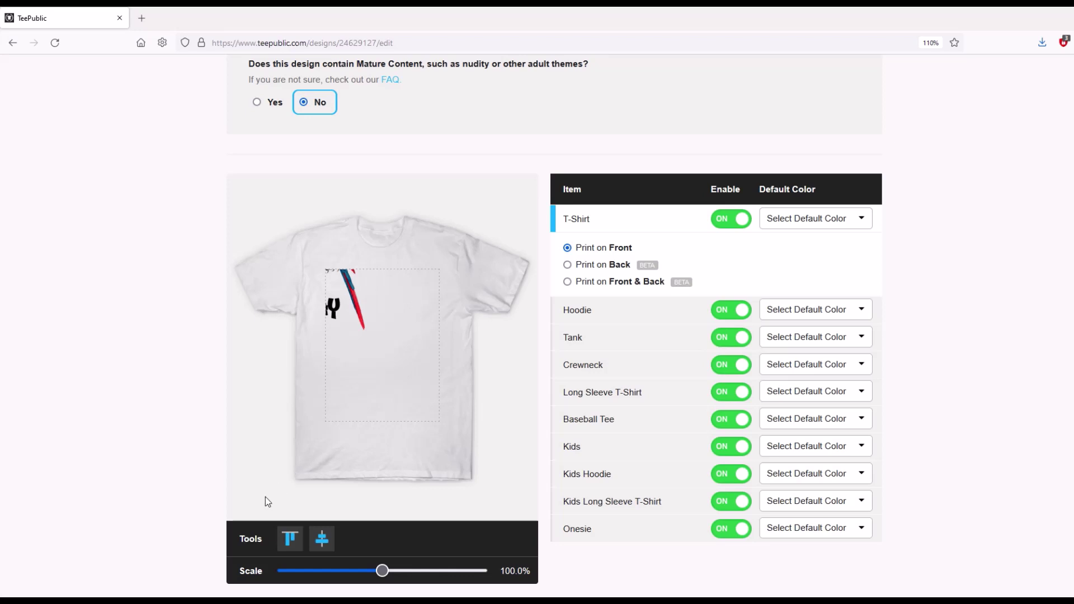
click(320, 543)
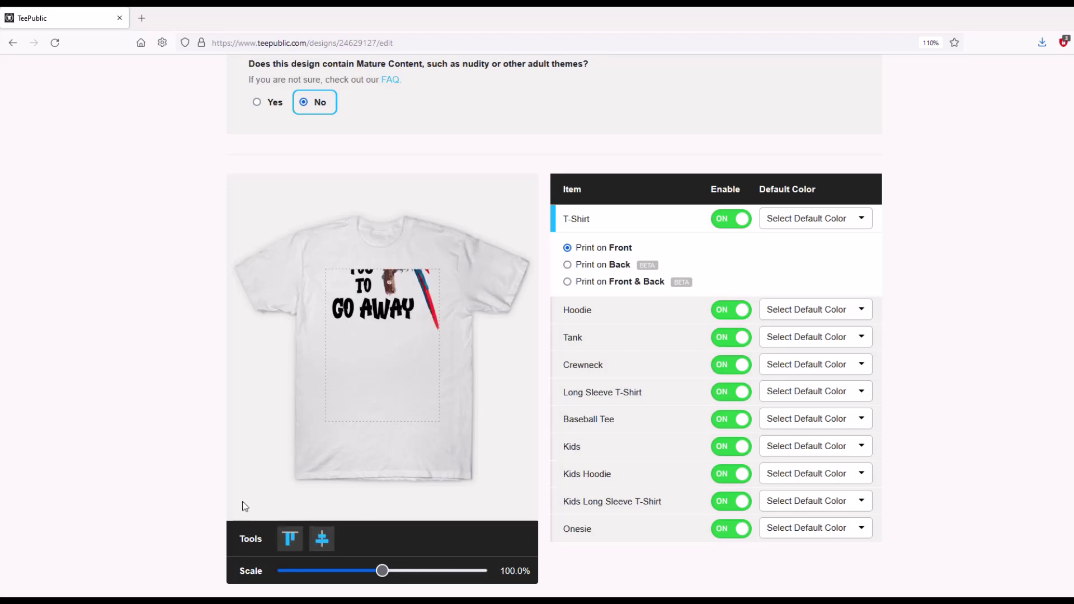
click(286, 543)
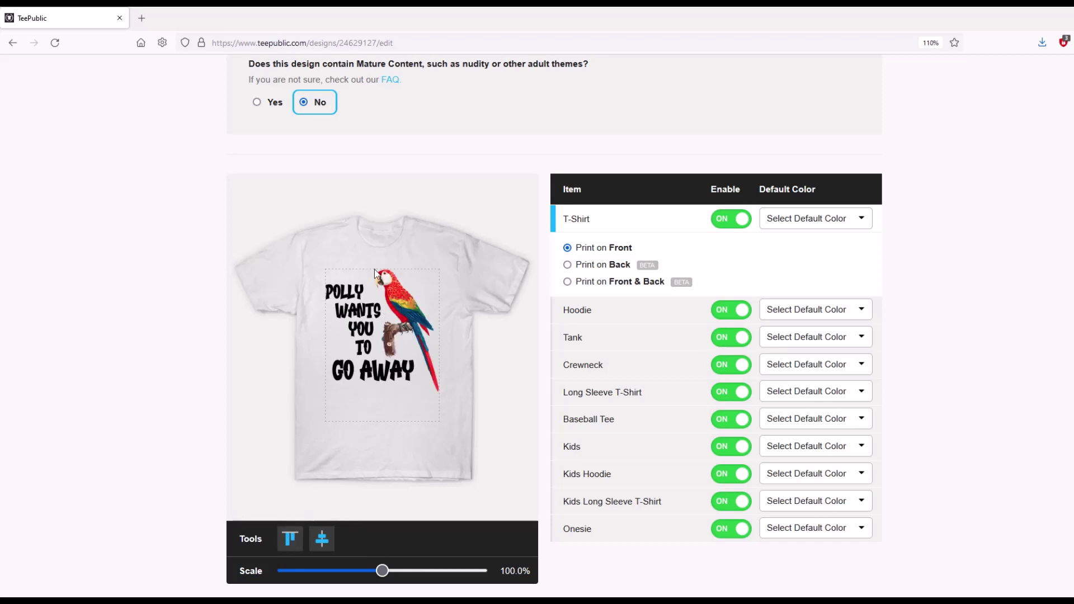
drag(367, 331, 367, 337)
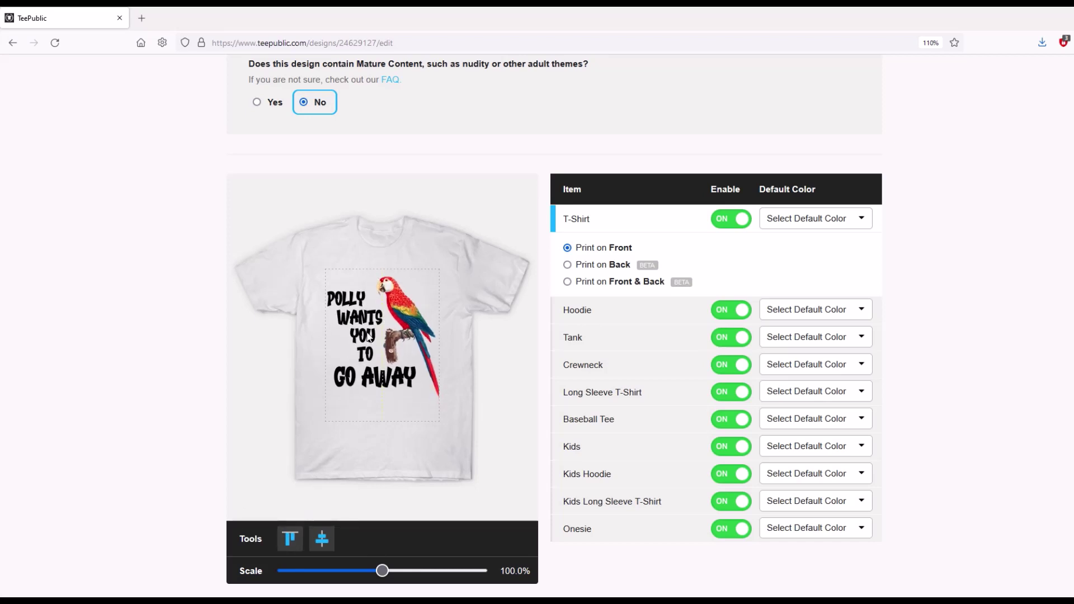
click(321, 539)
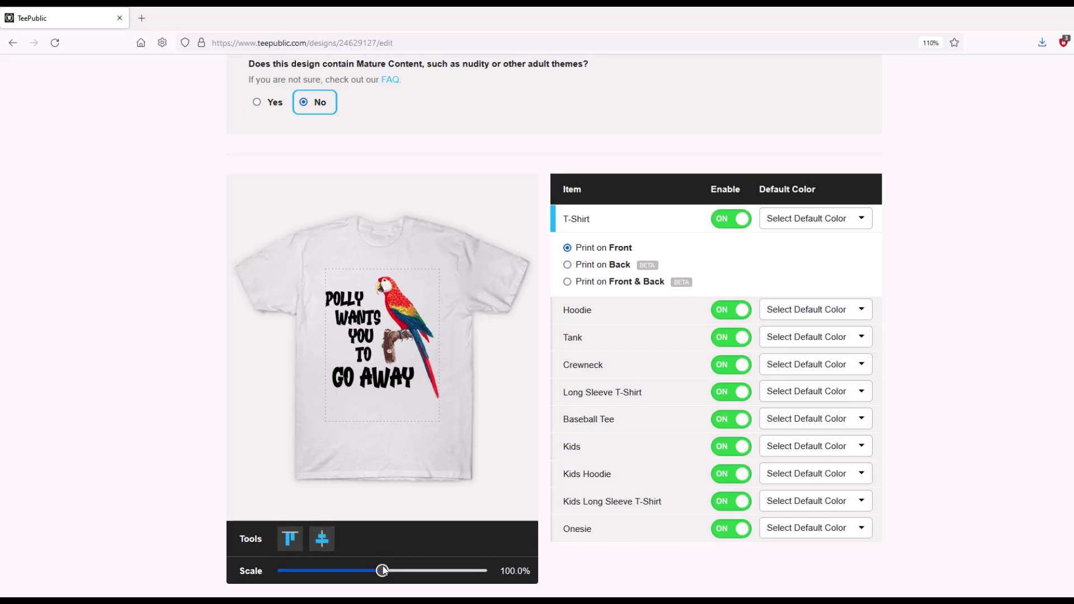
- Scale the parrot design down to 93% and re-centre it near the top
mouse_move(385, 574)
mouse_down()
mouse_move(427, 573)
mouse_move(321, 575)
mouse_move(375, 577)
mouse_up()
drag(376, 348, 374, 335)
click(322, 539)
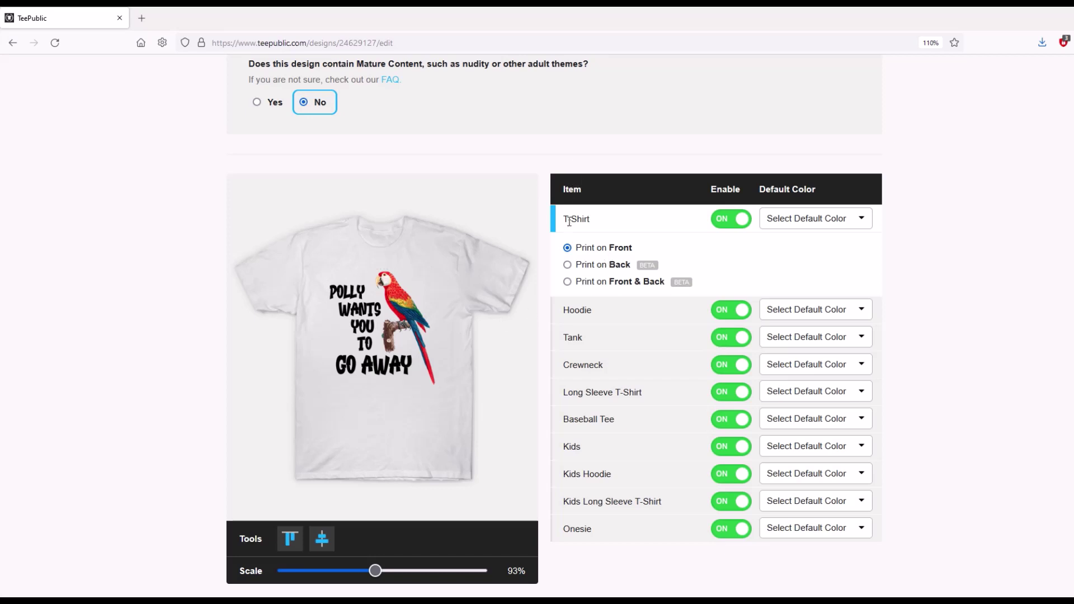
- Try Hot Pink as the T-shirt default colour, then leave it on White
click(804, 219)
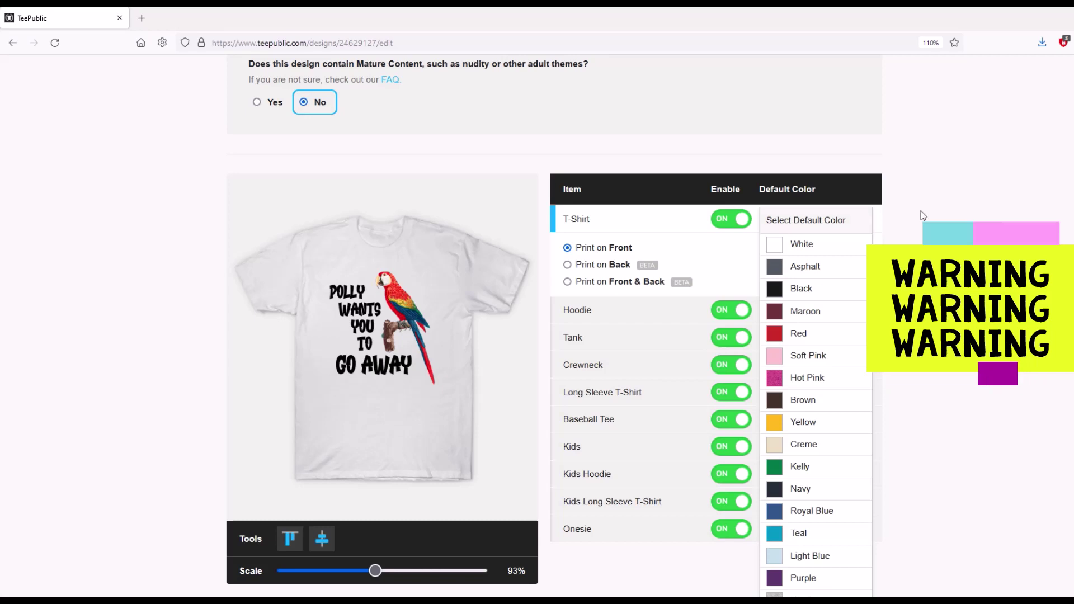
click(777, 226)
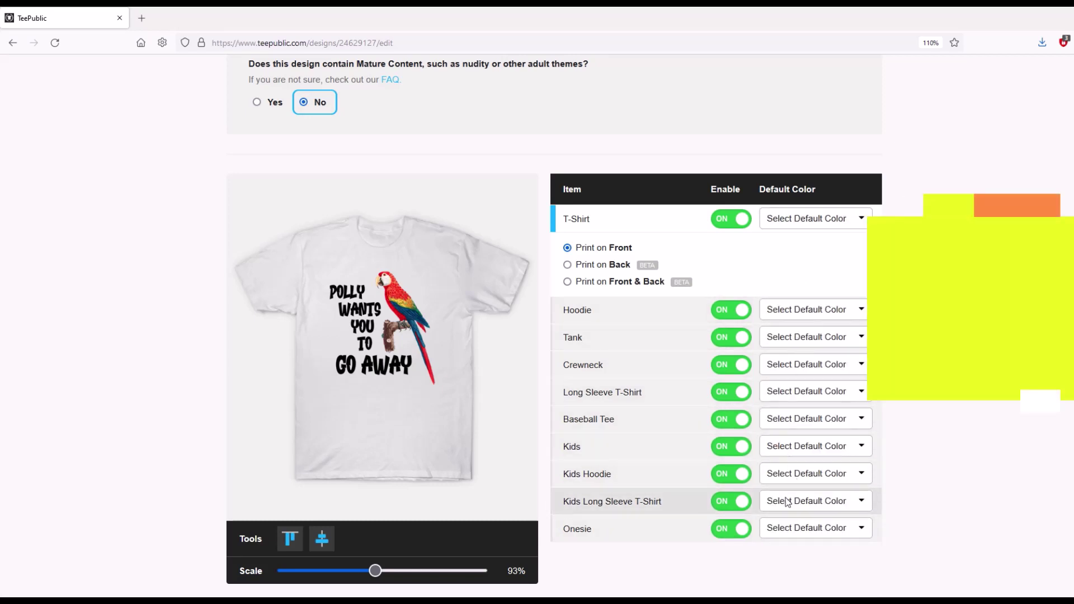
click(794, 225)
click(794, 249)
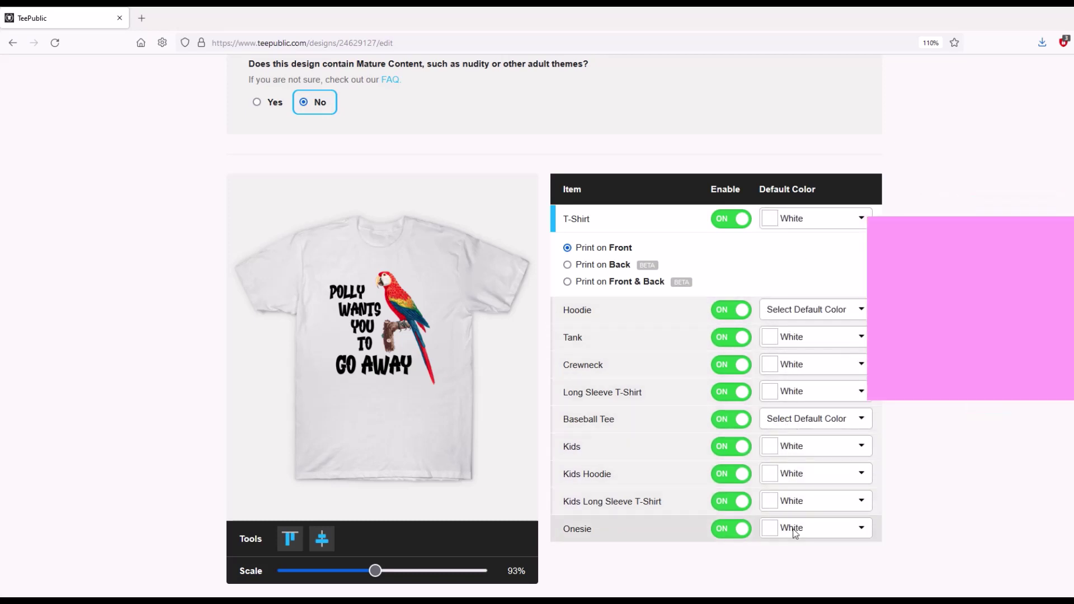
click(810, 225)
click(809, 387)
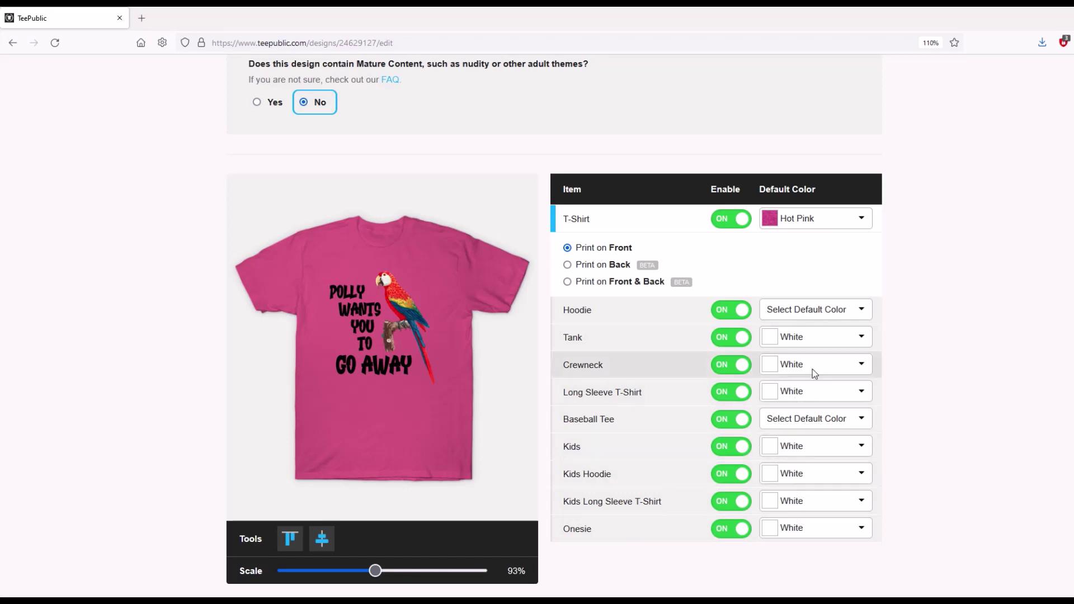
click(801, 220)
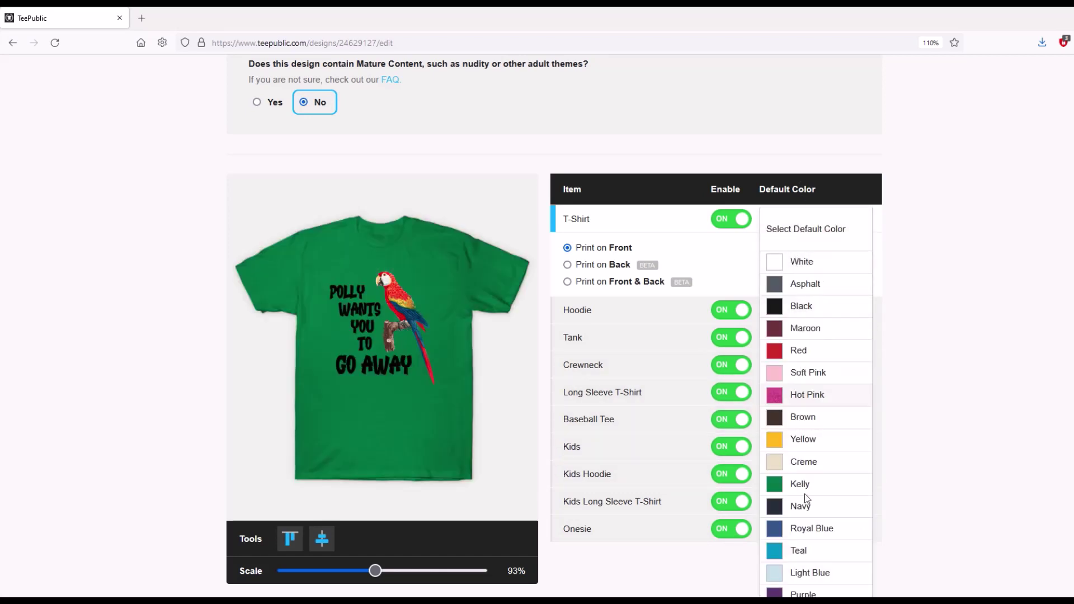
click(792, 266)
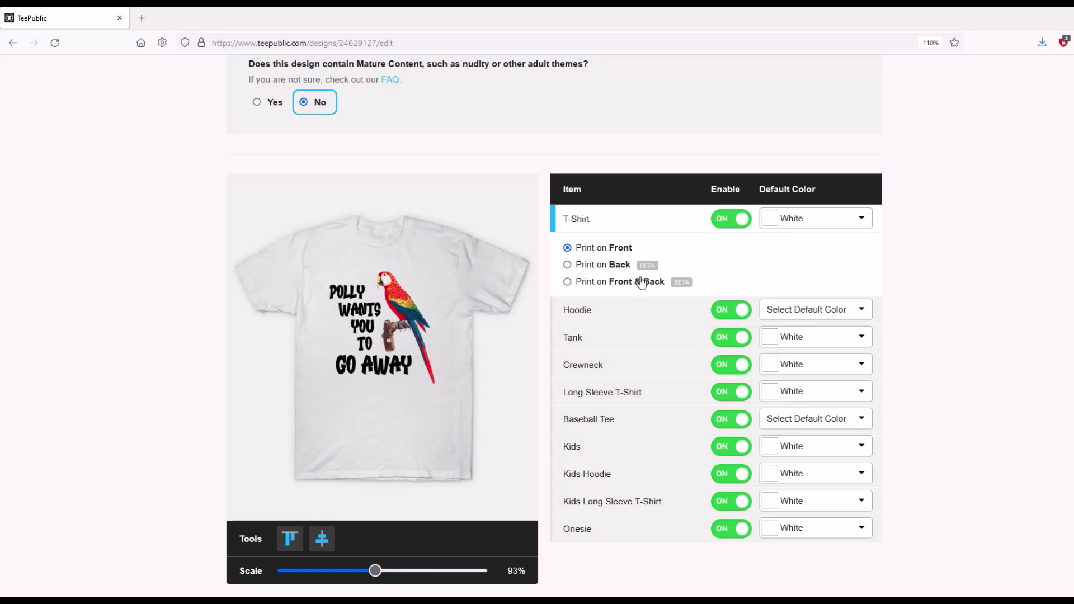
- Set Vintage Heather as the hoodie default and White/Black for the baseball tee
click(789, 315)
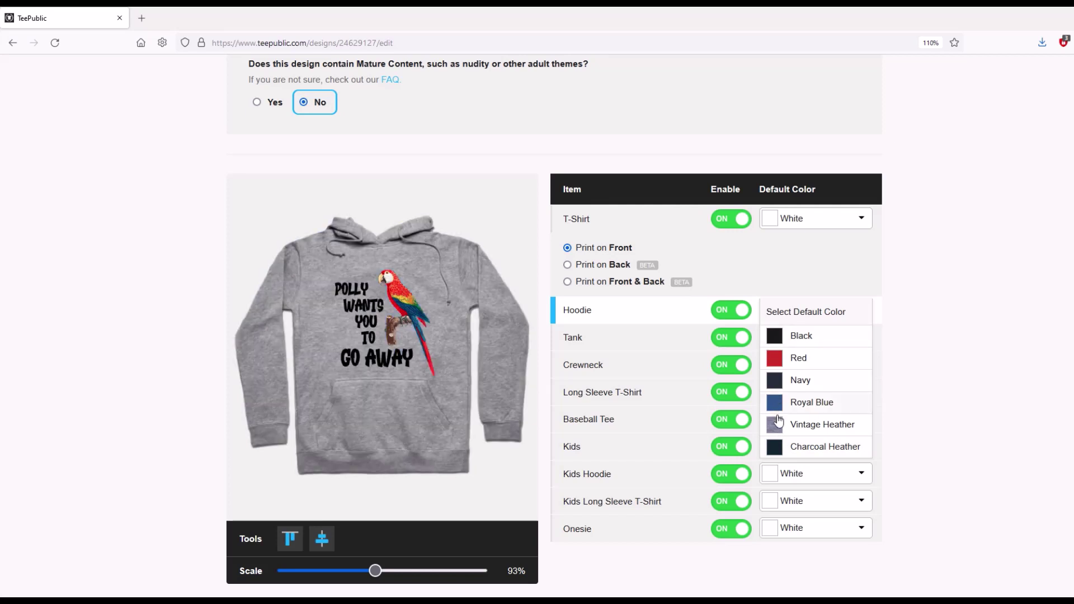
click(778, 428)
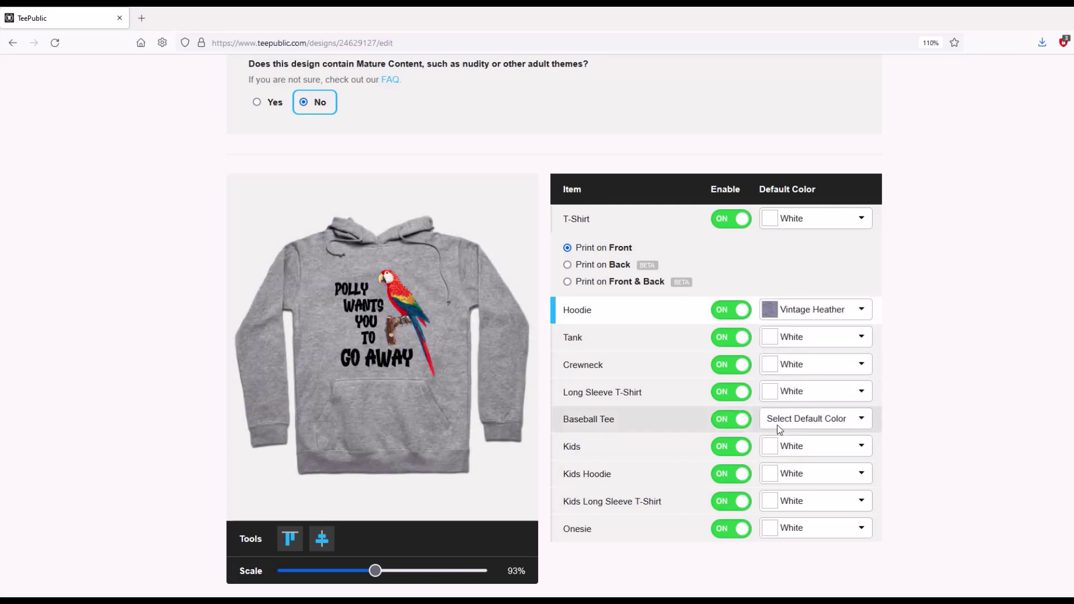
click(795, 420)
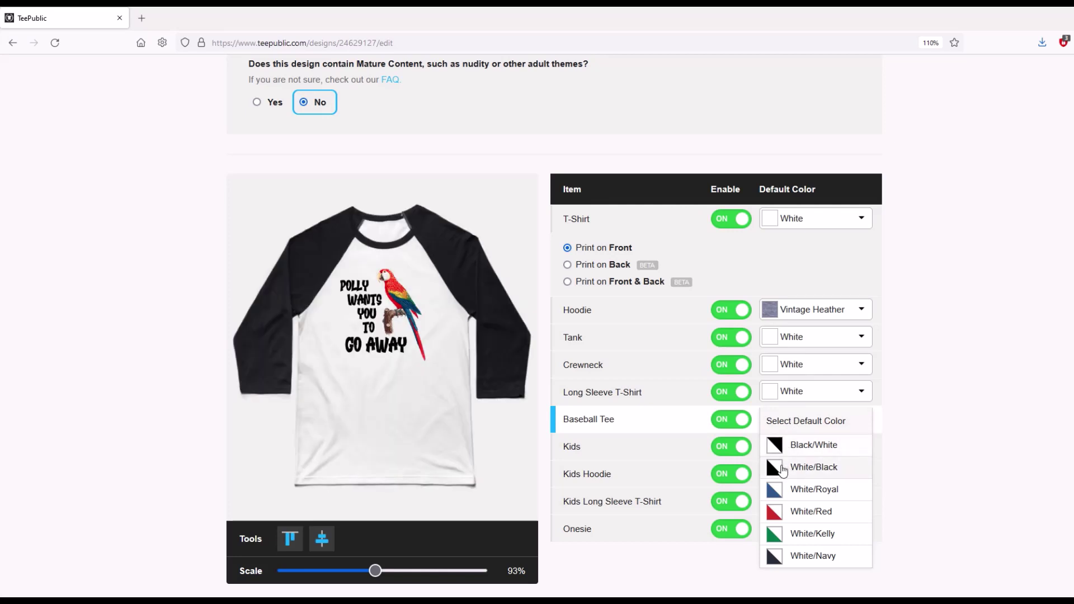
click(782, 469)
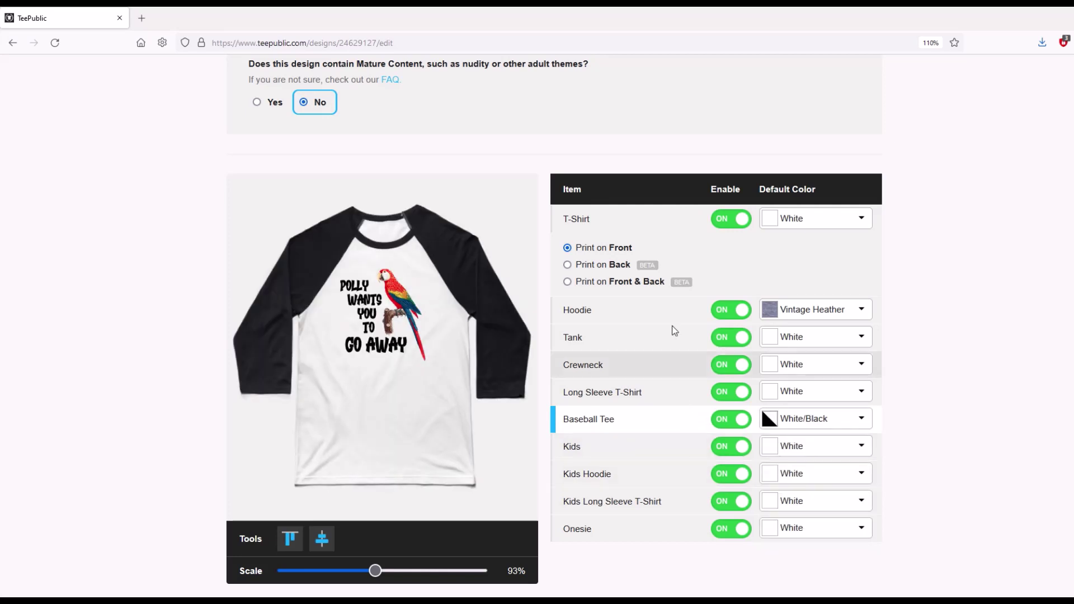
click(612, 219)
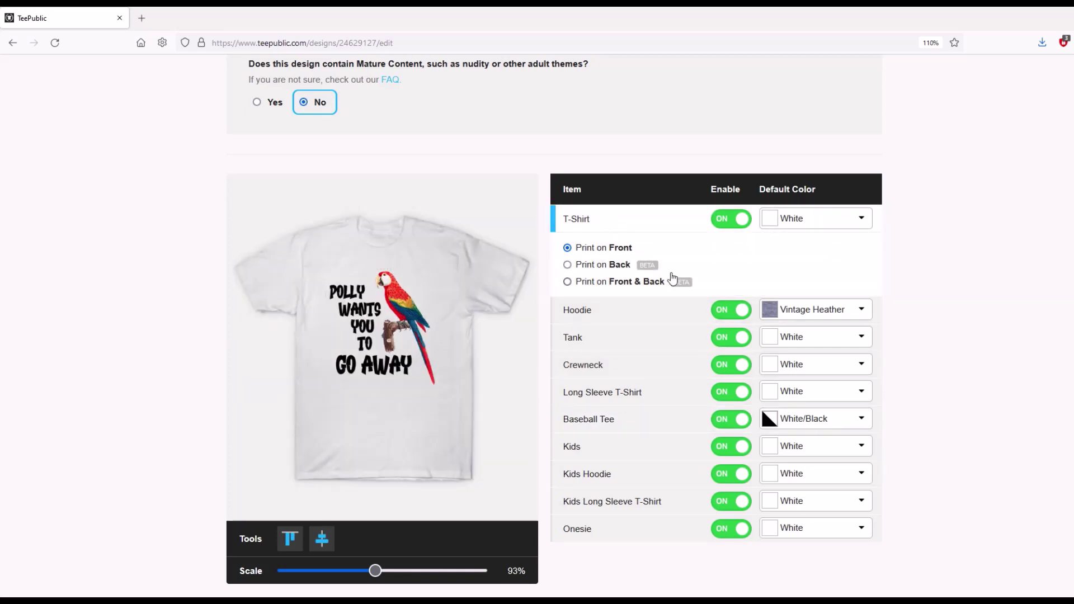
- Enable all product colours, toggling Vintage Black off and back on
scroll(786, 224, down, 4)
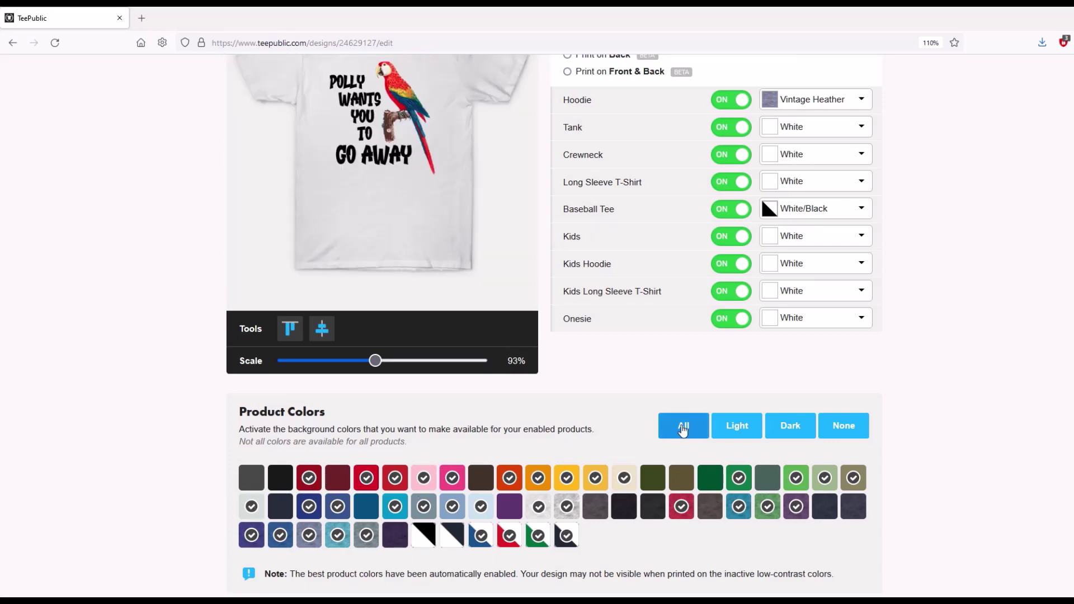
click(683, 426)
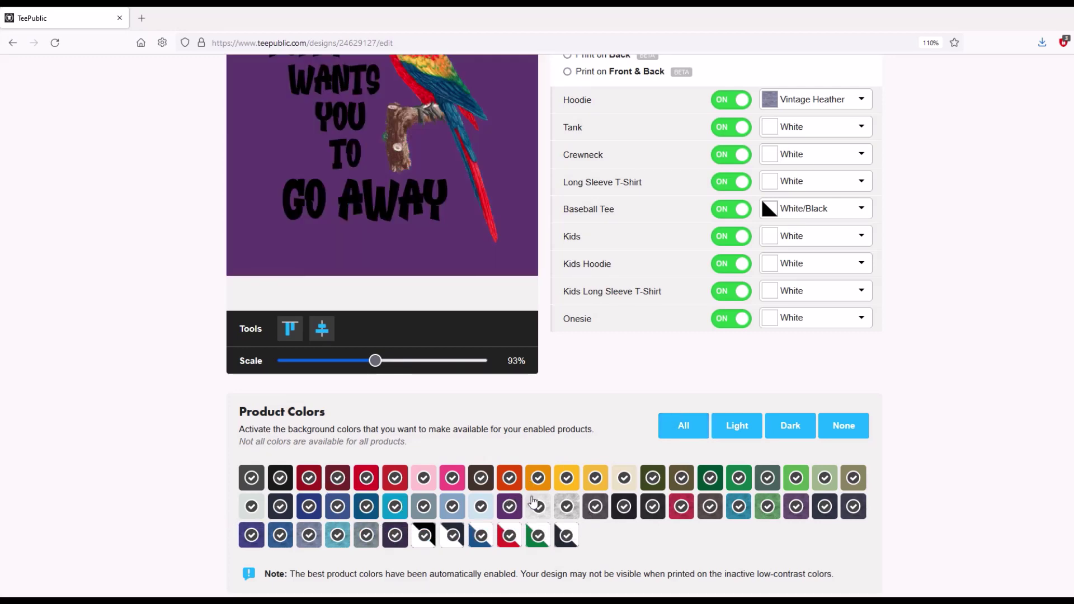
scroll(535, 497, up, 2)
scroll(765, 275, down, 2)
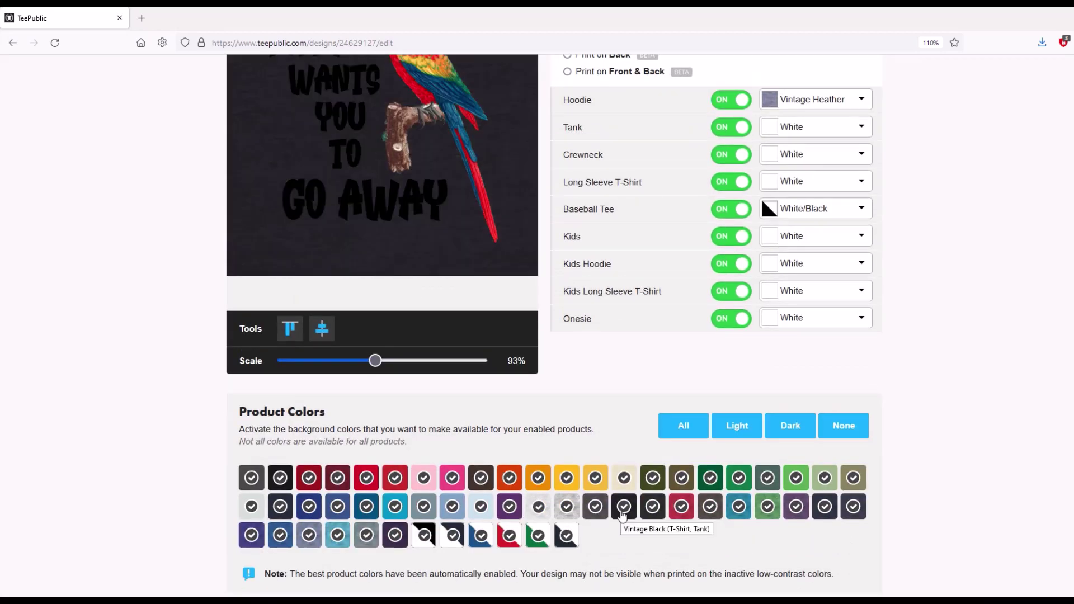
scroll(622, 513, up, 2)
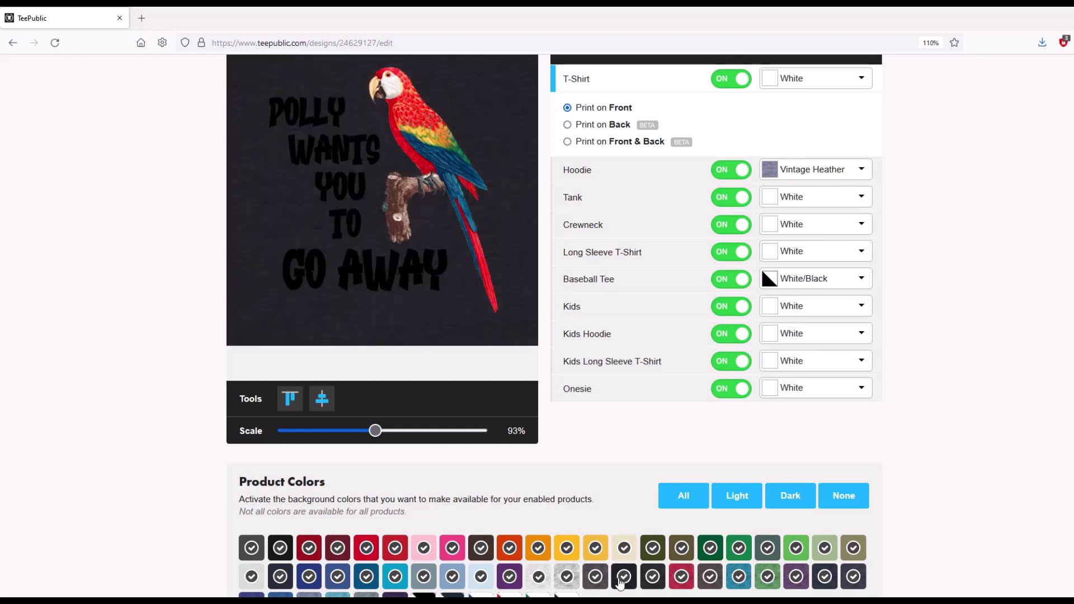
click(620, 584)
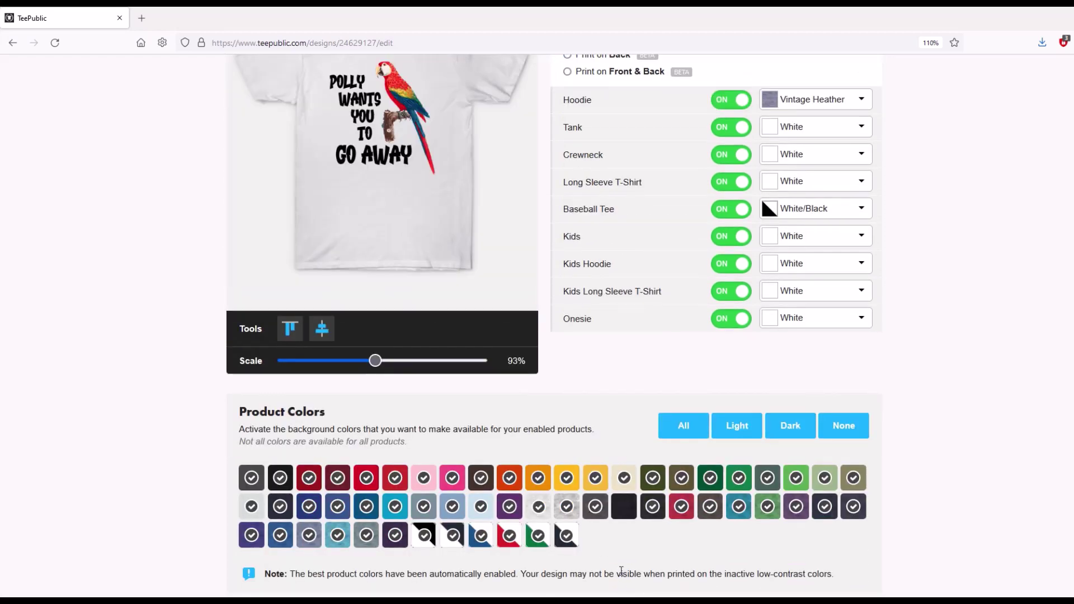
click(619, 582)
- Select All product colours again so every colour stays active
scroll(619, 582, down, 2)
scroll(762, 212, up, 2)
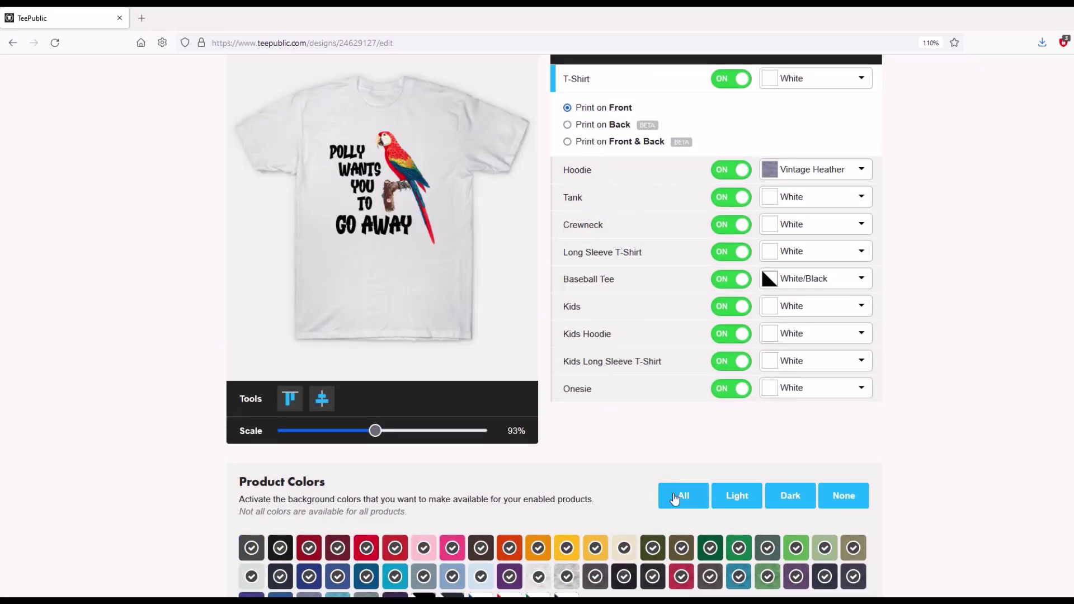
click(675, 498)
scroll(767, 208, down, 2)
scroll(441, 454, up, 4)
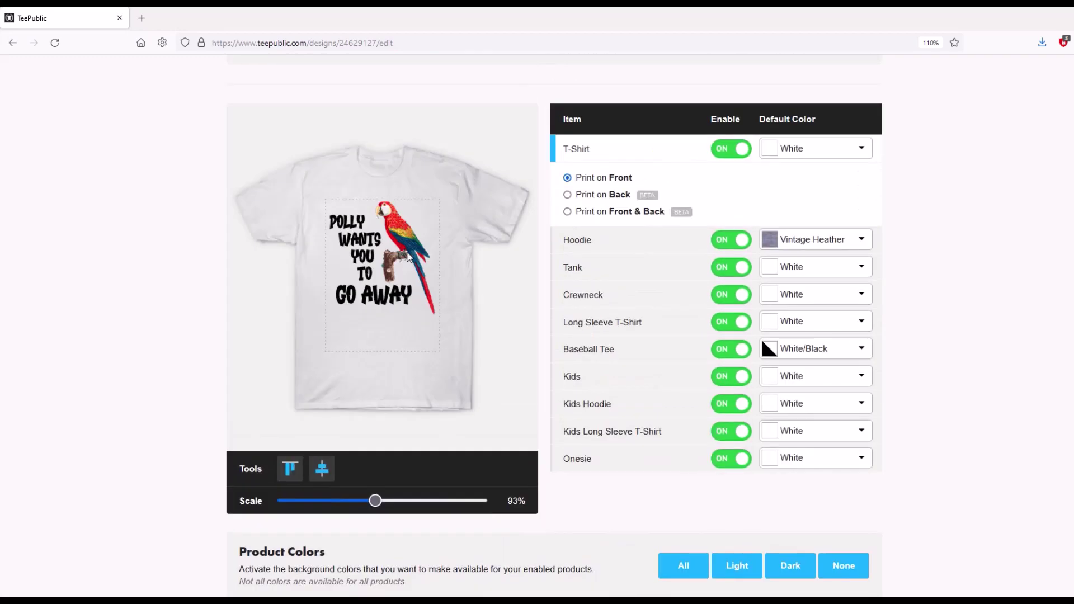
scroll(493, 352, down, 7)
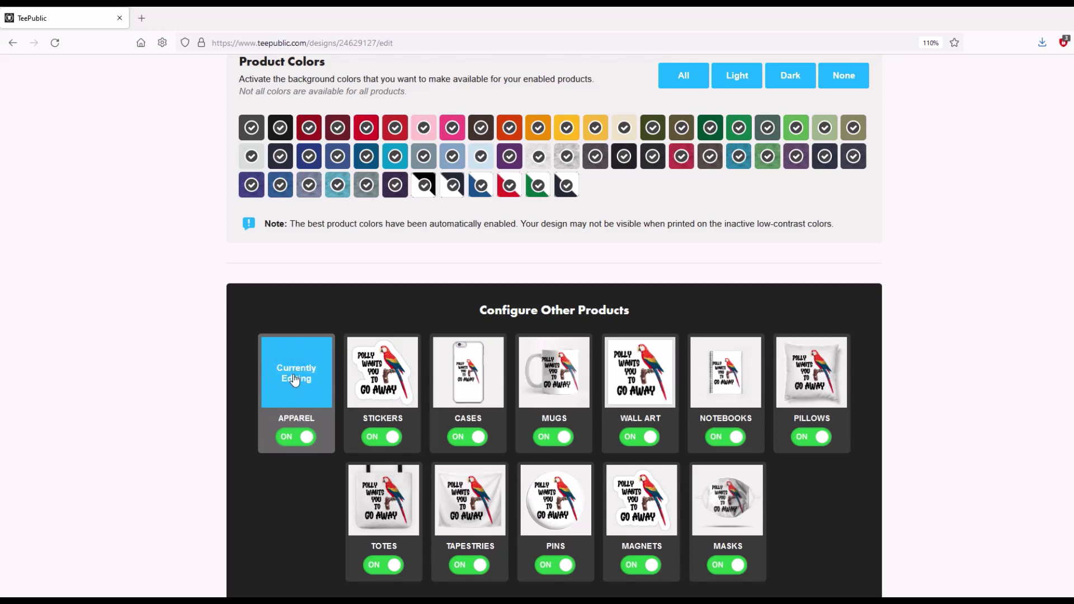
- Open the Stickers settings and set the sticker layout to Rectangle
click(370, 376)
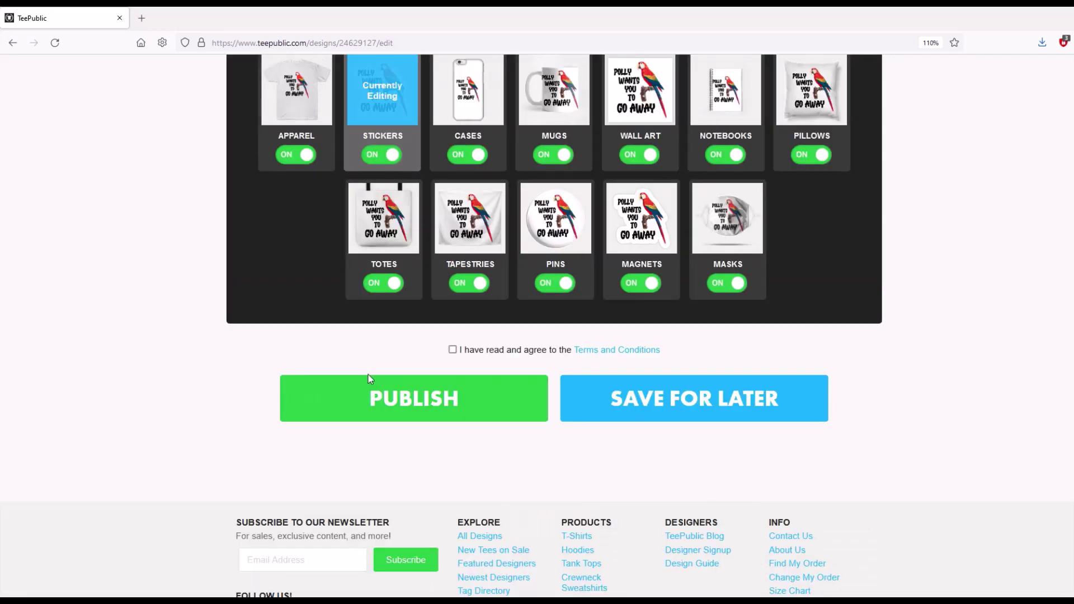
scroll(369, 378, up, 10)
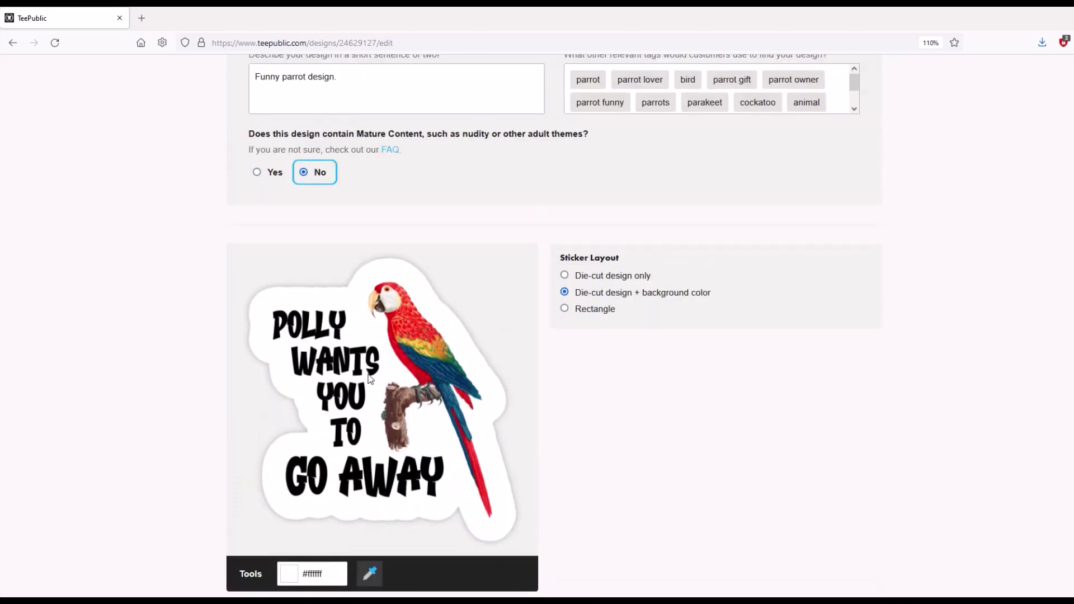
scroll(370, 379, up, 1)
scroll(367, 381, down, 6)
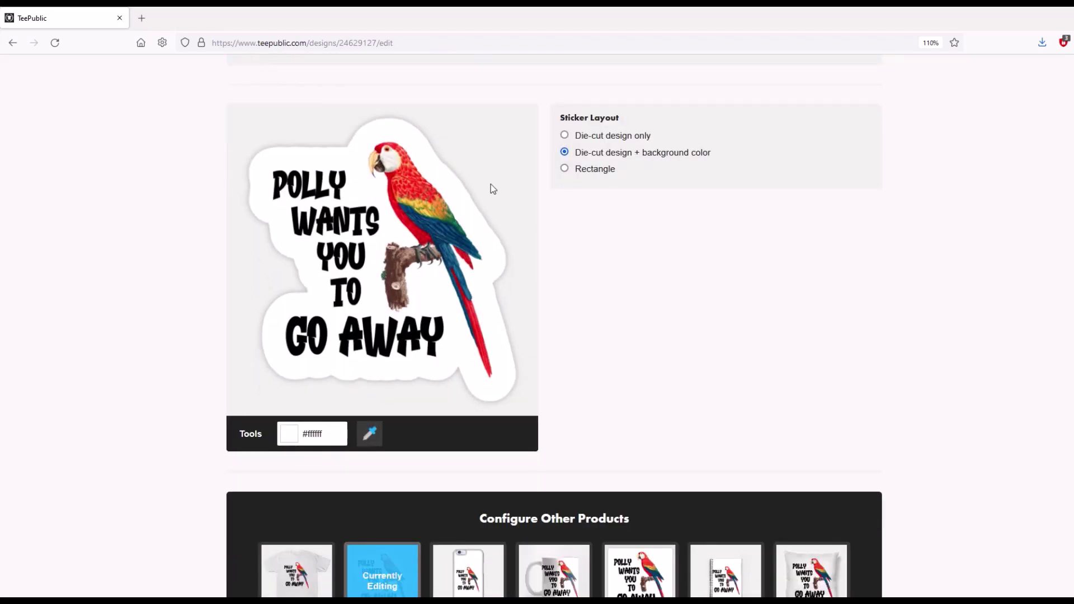
click(564, 135)
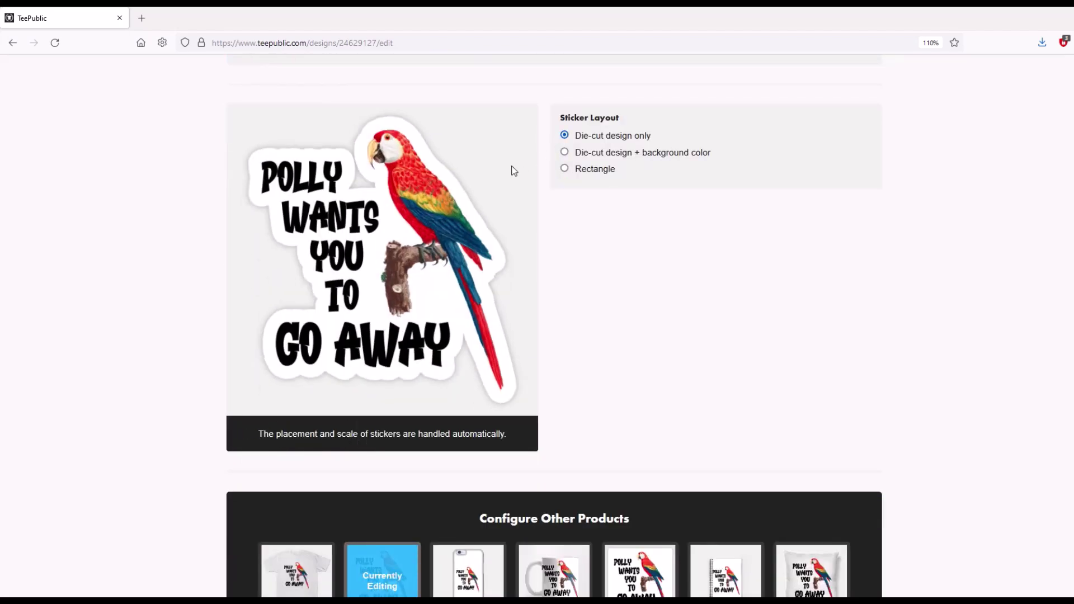
click(565, 152)
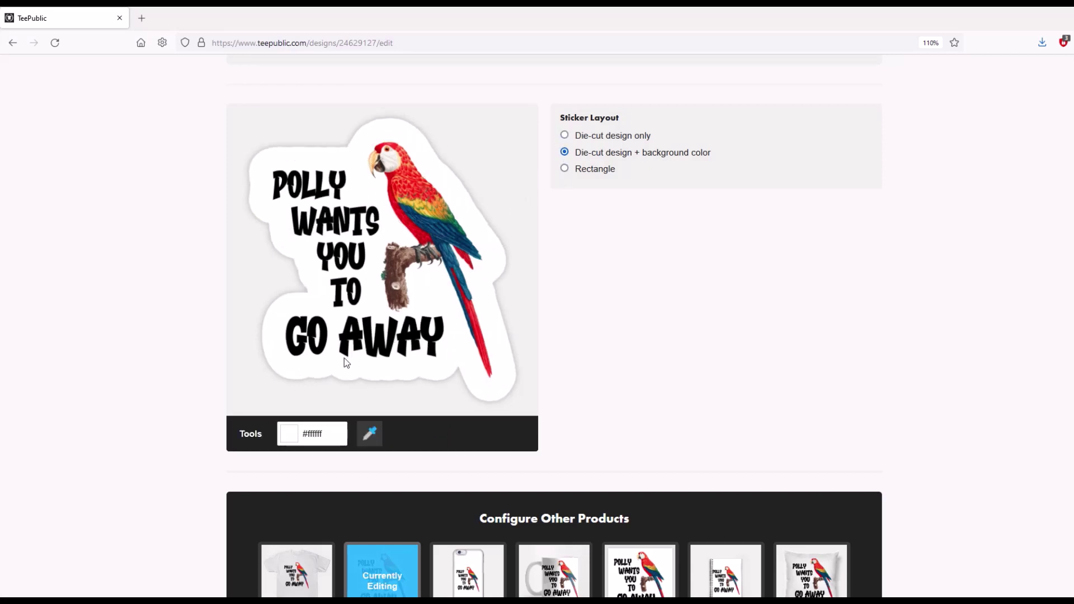
click(564, 168)
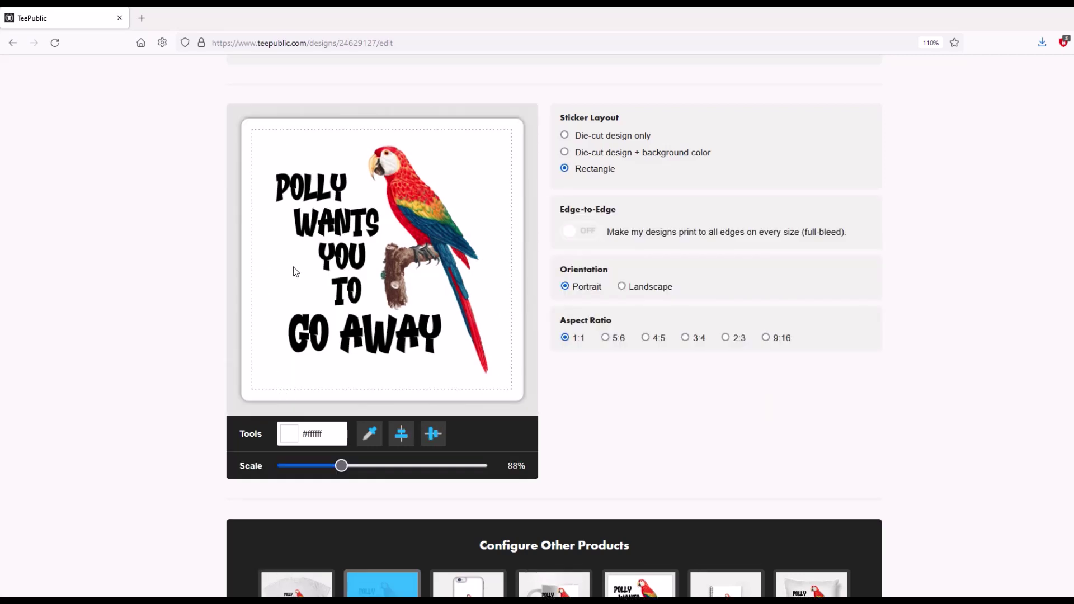
- Set the sticker aspect ratio to square 1:1 after trying 5:6 and 9:16
click(605, 338)
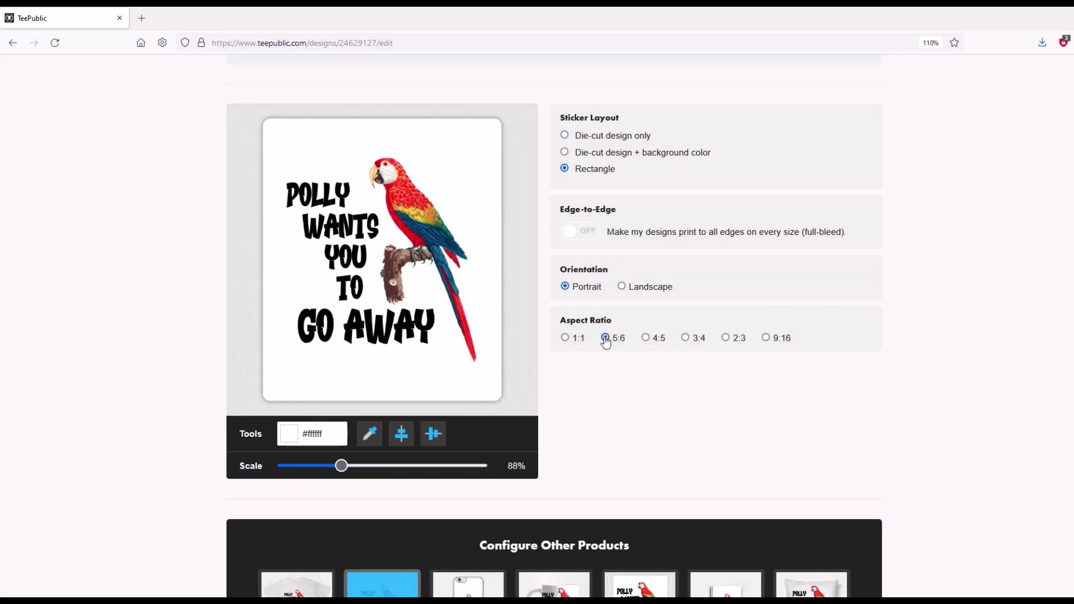
click(767, 339)
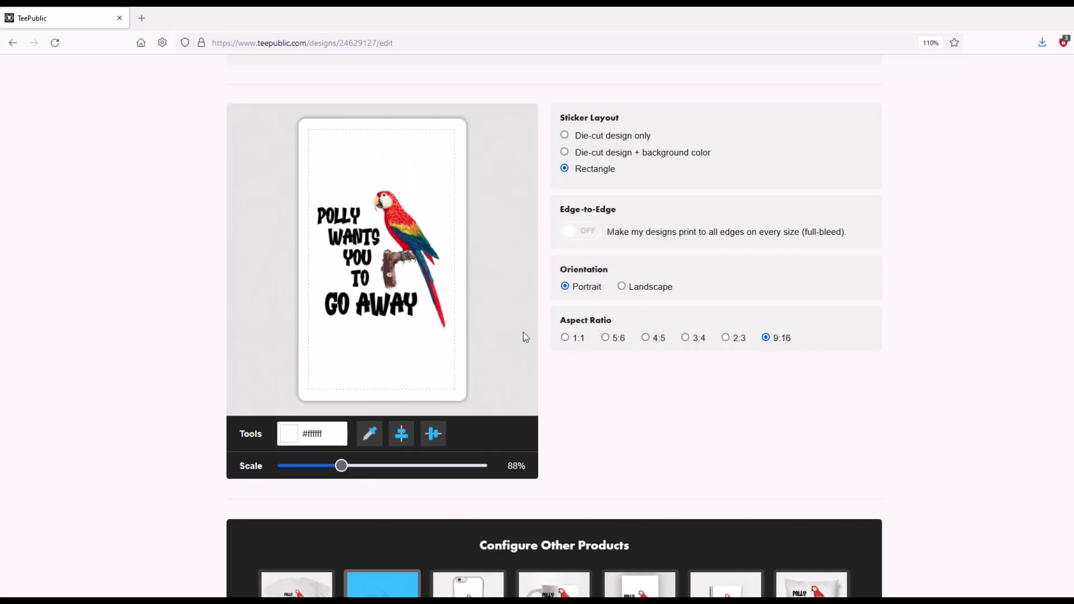
click(565, 338)
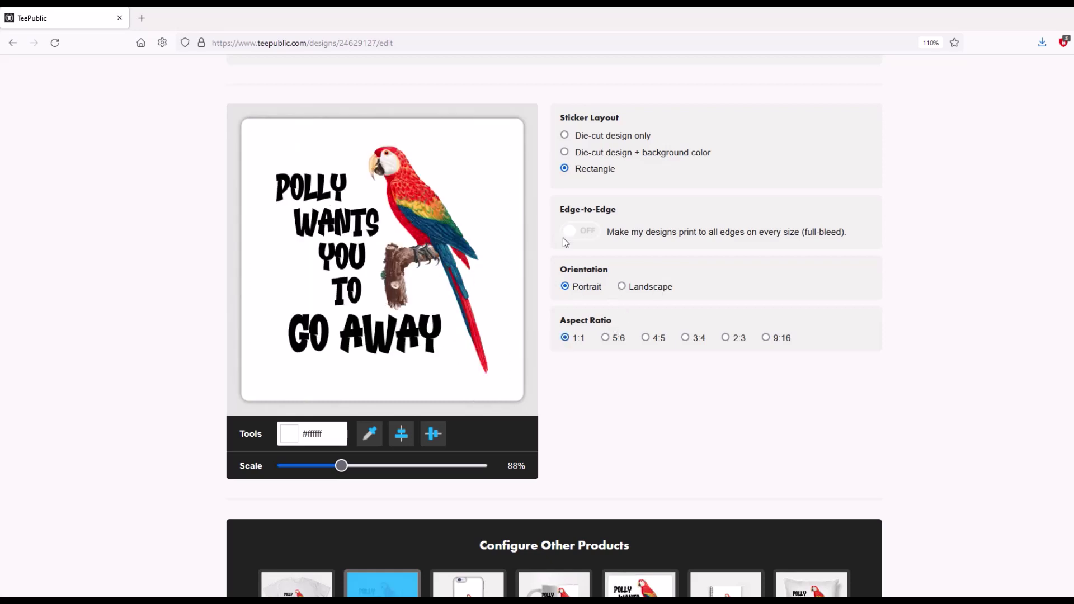
scroll(292, 218, down, 3)
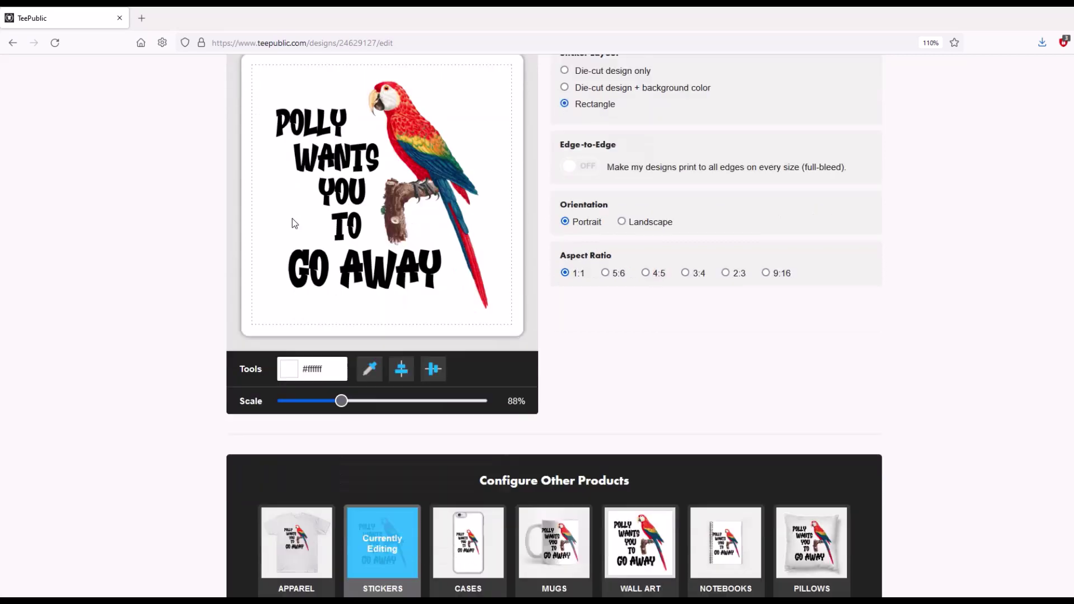
- Open the Cases settings, keeping the phone-case design scale near 74%
click(463, 456)
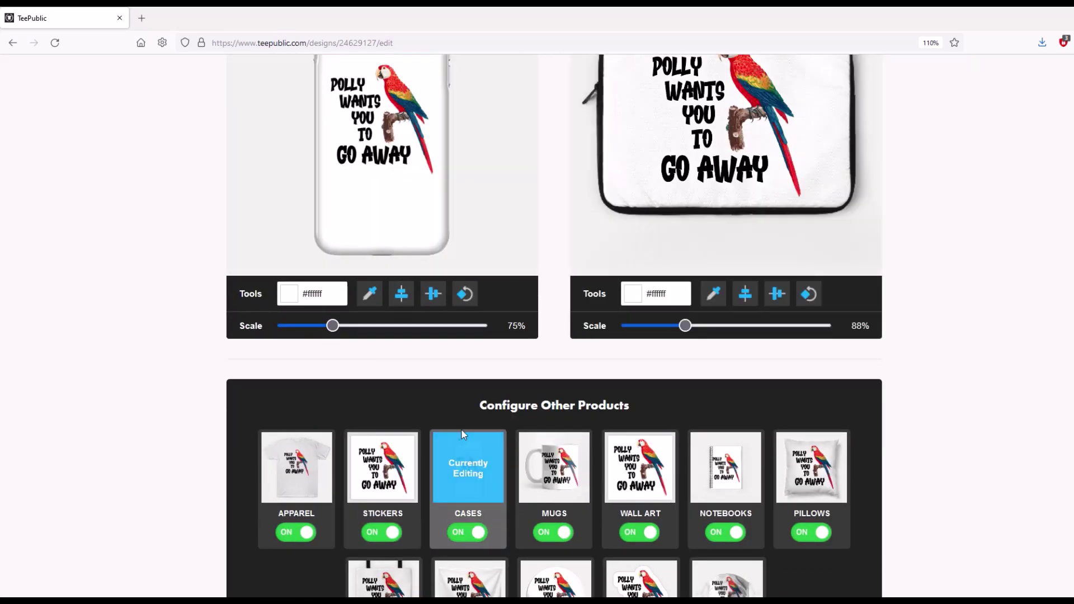
scroll(358, 277, up, 3)
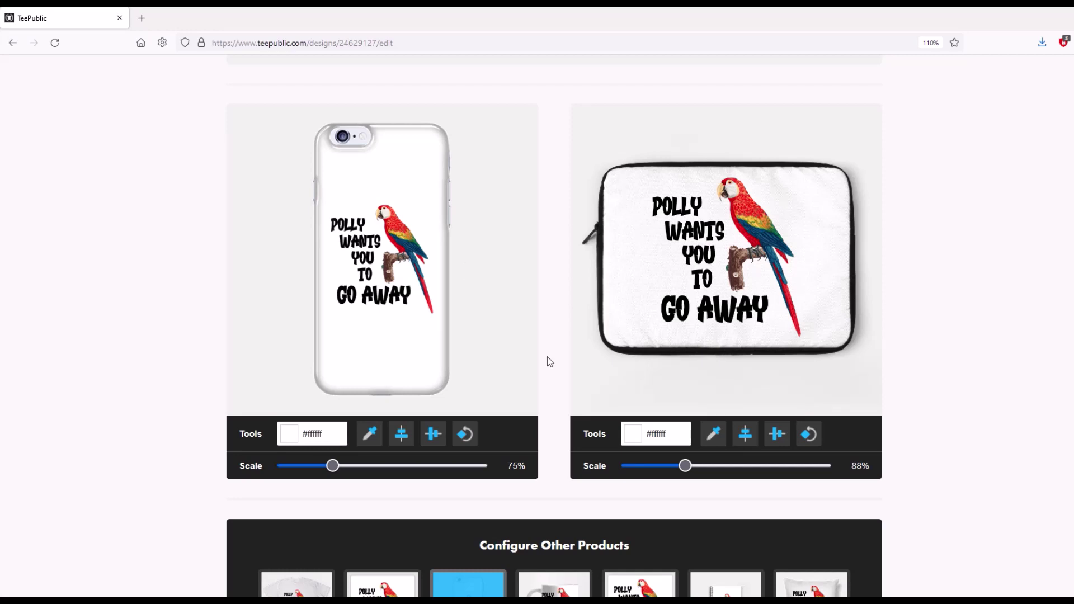
click(333, 467)
mouse_move(333, 466)
mouse_down()
mouse_move(352, 467)
mouse_move(331, 467)
mouse_up()
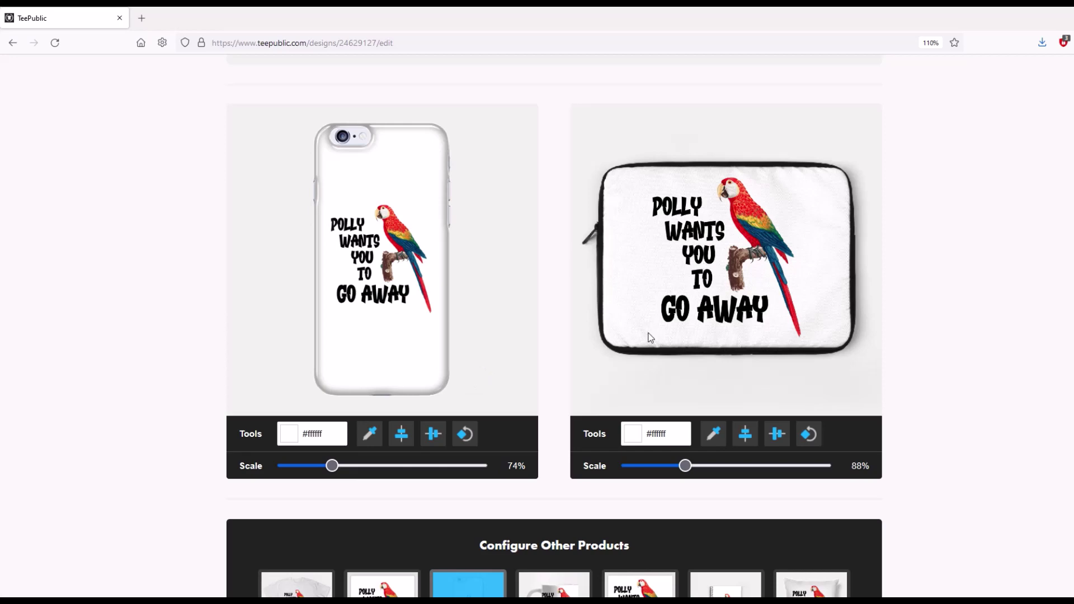
scroll(649, 335, down, 3)
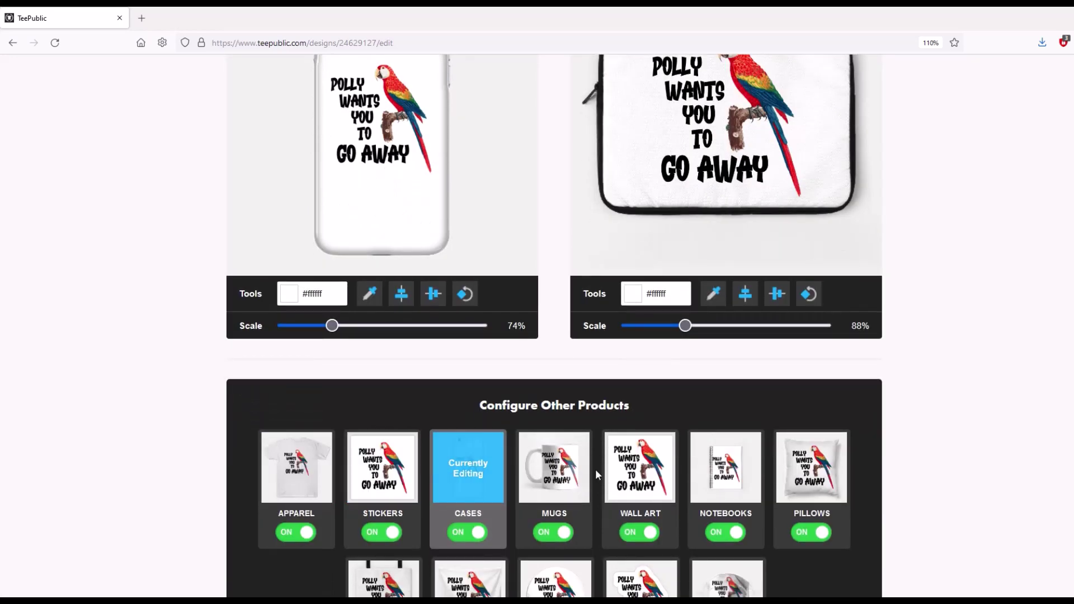
scroll(595, 469, up, 4)
scroll(575, 462, down, 1)
scroll(559, 464, down, 3)
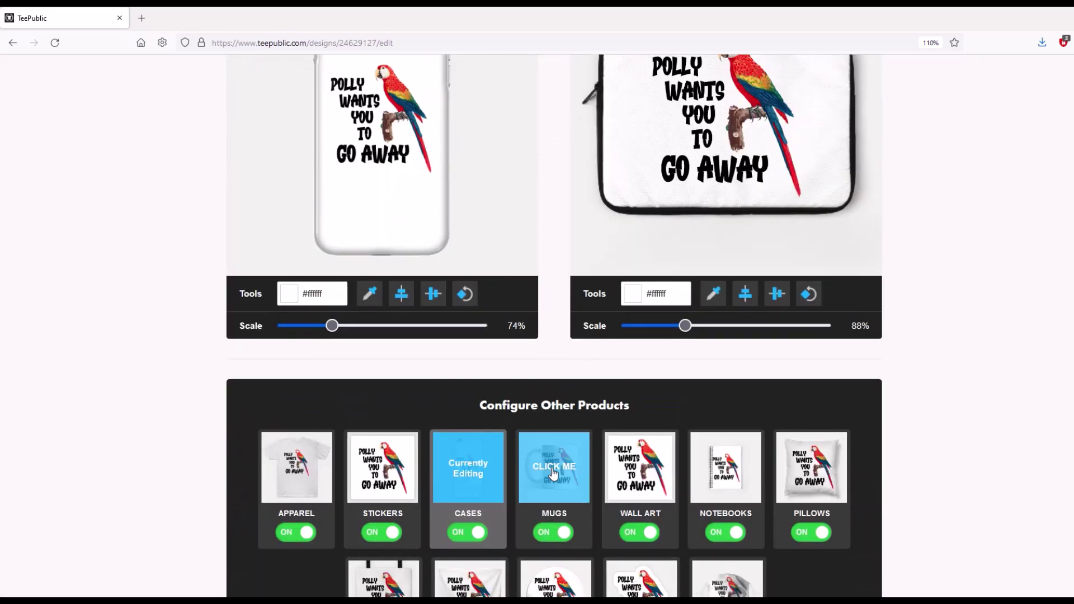
- Open the Mugs settings and move the parrot design to the left of the mug print
click(551, 470)
scroll(518, 411, up, 4)
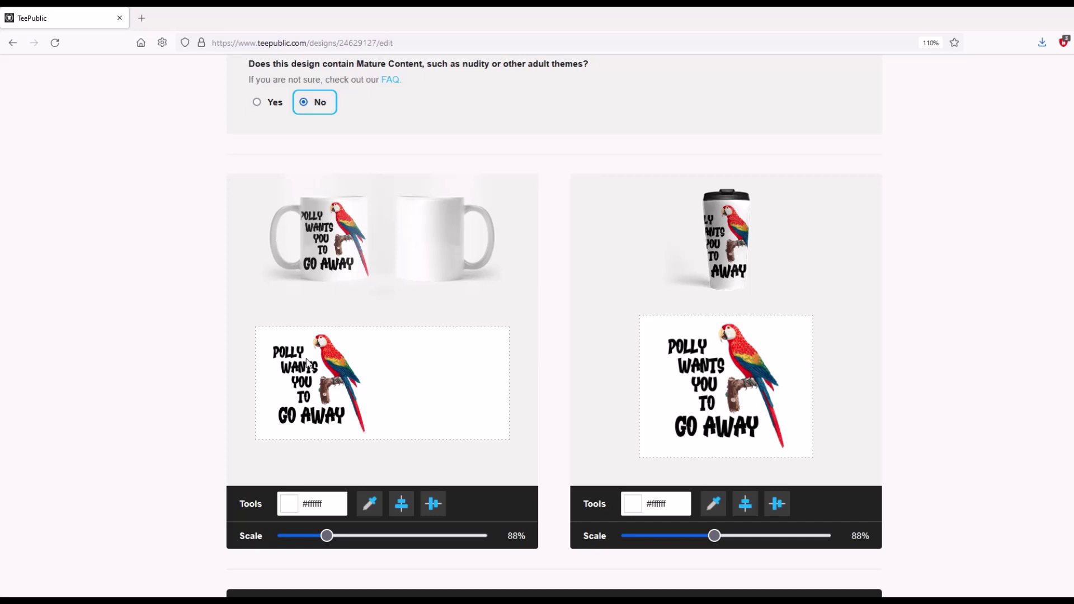
drag(320, 380, 388, 378)
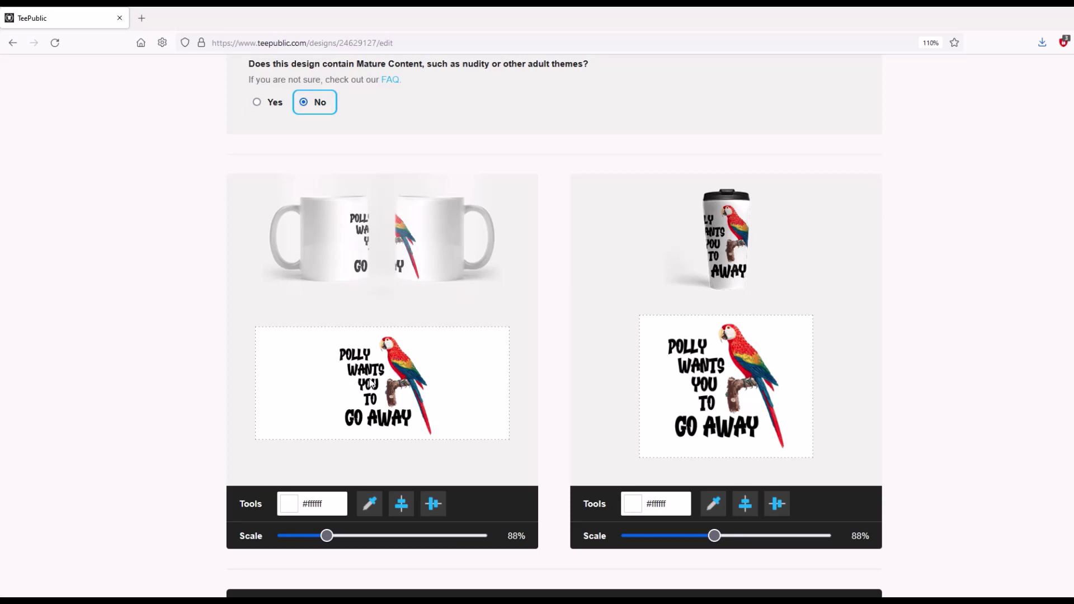
drag(371, 383, 288, 384)
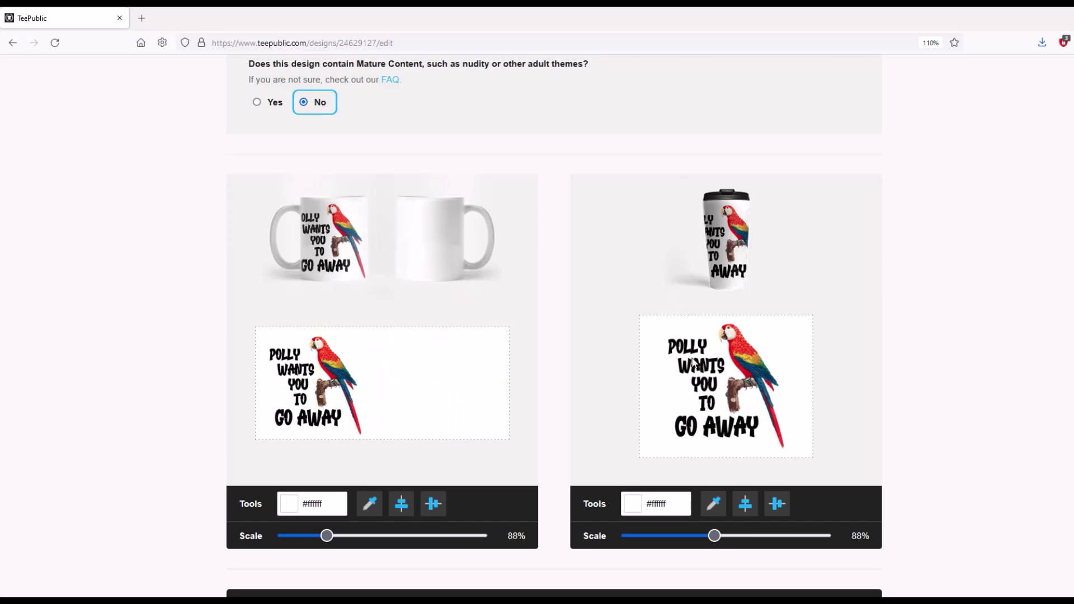
scroll(492, 362, down, 4)
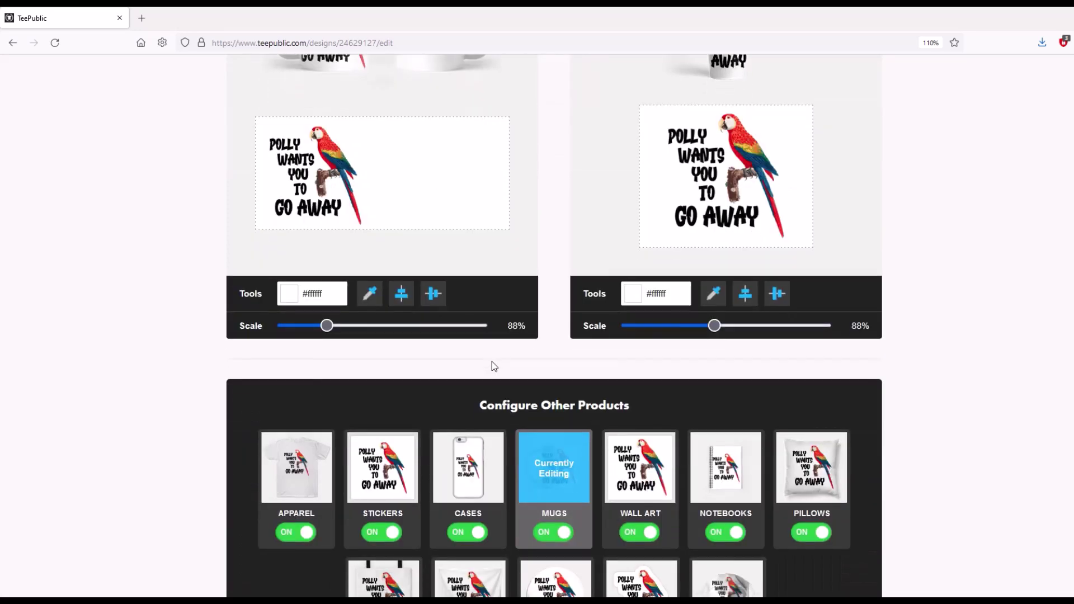
scroll(492, 362, up, 4)
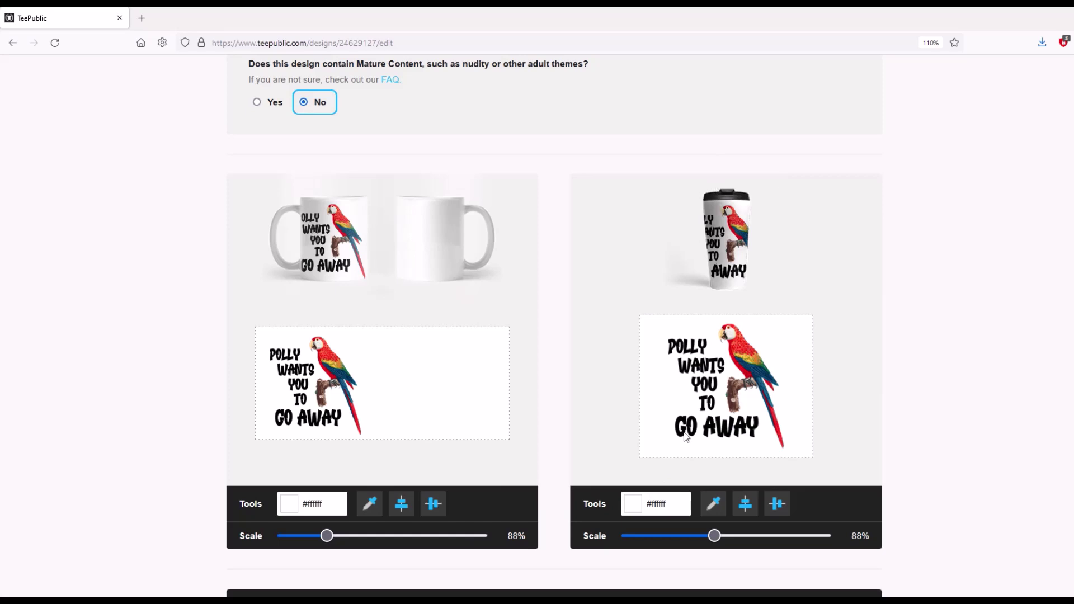
- Keep the travel mug background white (#ffffff) after trying red
click(628, 504)
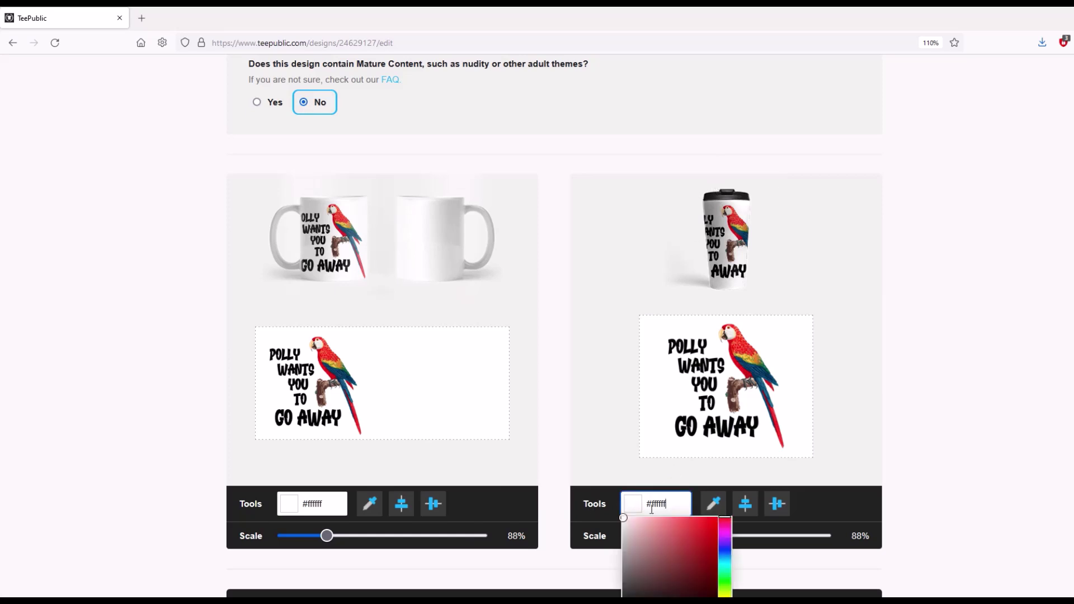
mouse_move(669, 528)
mouse_down()
mouse_move(704, 555)
mouse_move(697, 541)
mouse_move(724, 533)
mouse_move(730, 515)
mouse_up()
mouse_move(627, 548)
mouse_down()
mouse_move(635, 531)
mouse_move(608, 503)
mouse_up()
click(594, 396)
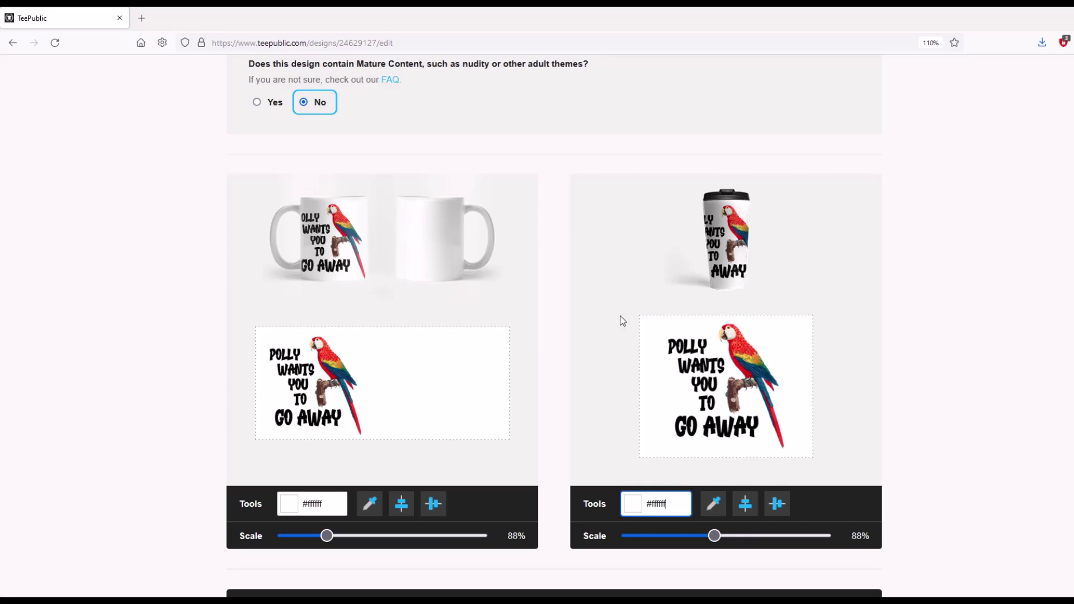
scroll(622, 319, down, 6)
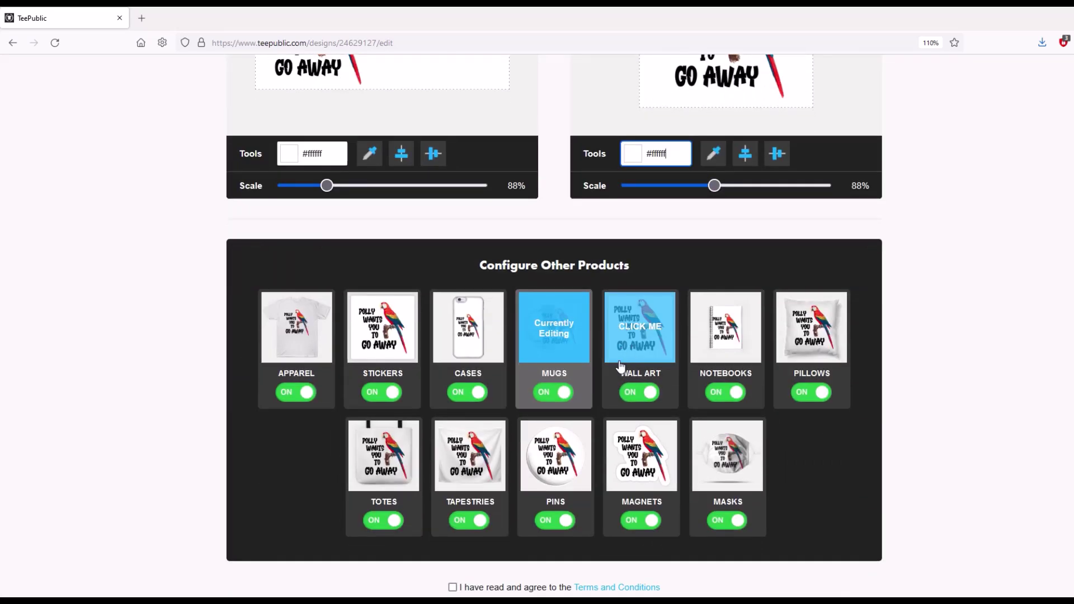
- Open Wall Art, leaving full-bleed off and the aspect ratio at 1:1 after trying 2:3
click(619, 364)
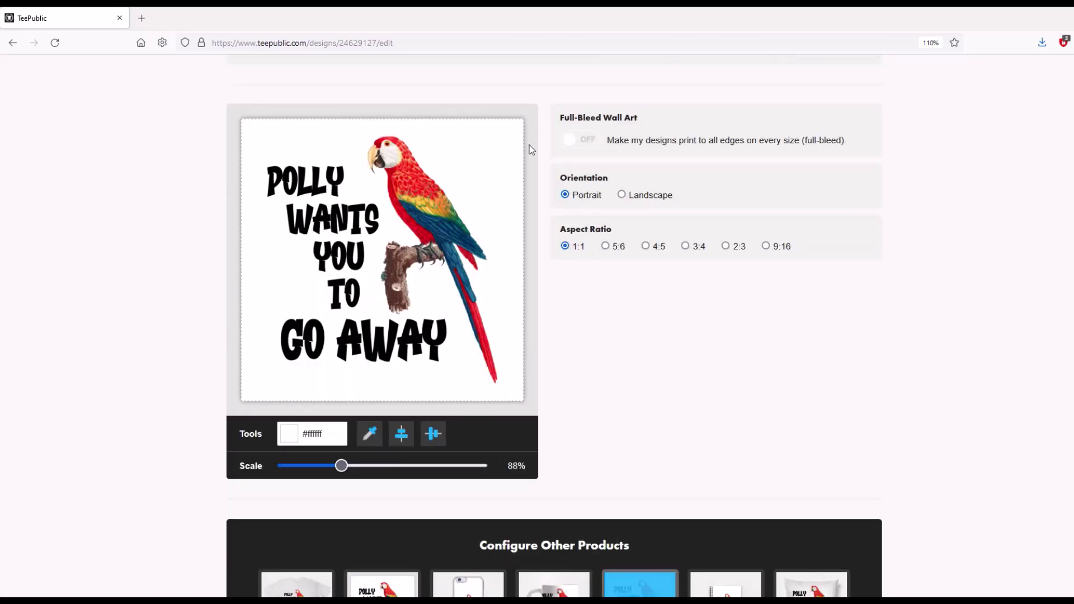
click(570, 144)
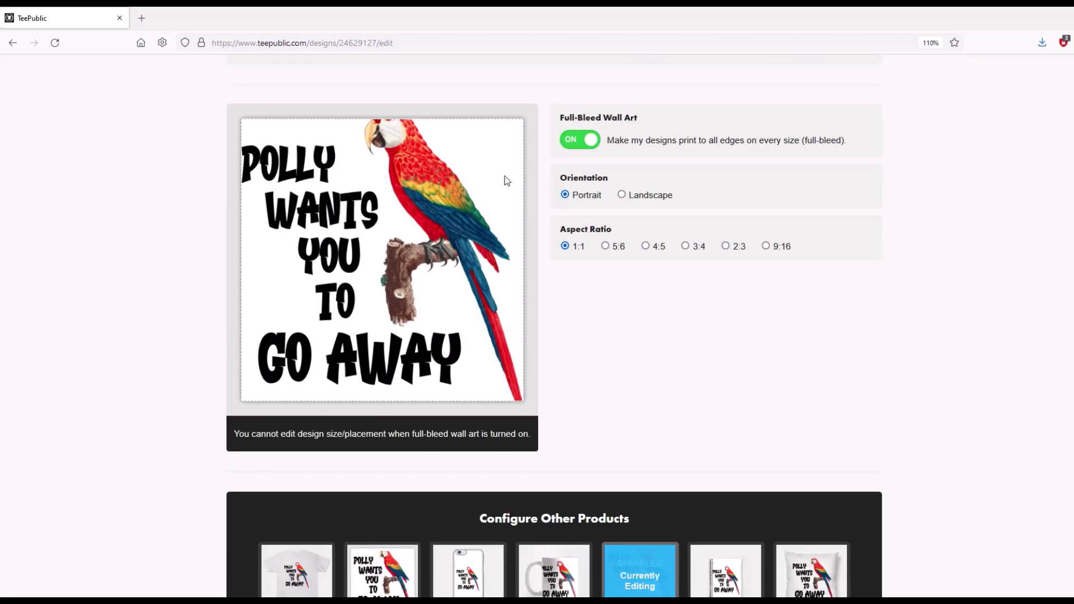
click(571, 135)
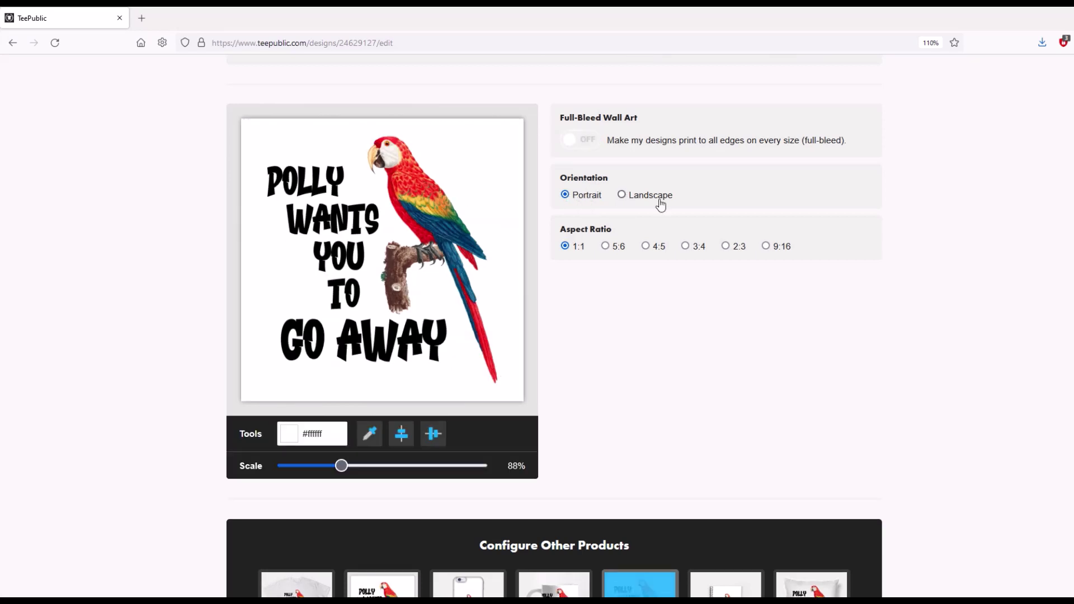
click(725, 247)
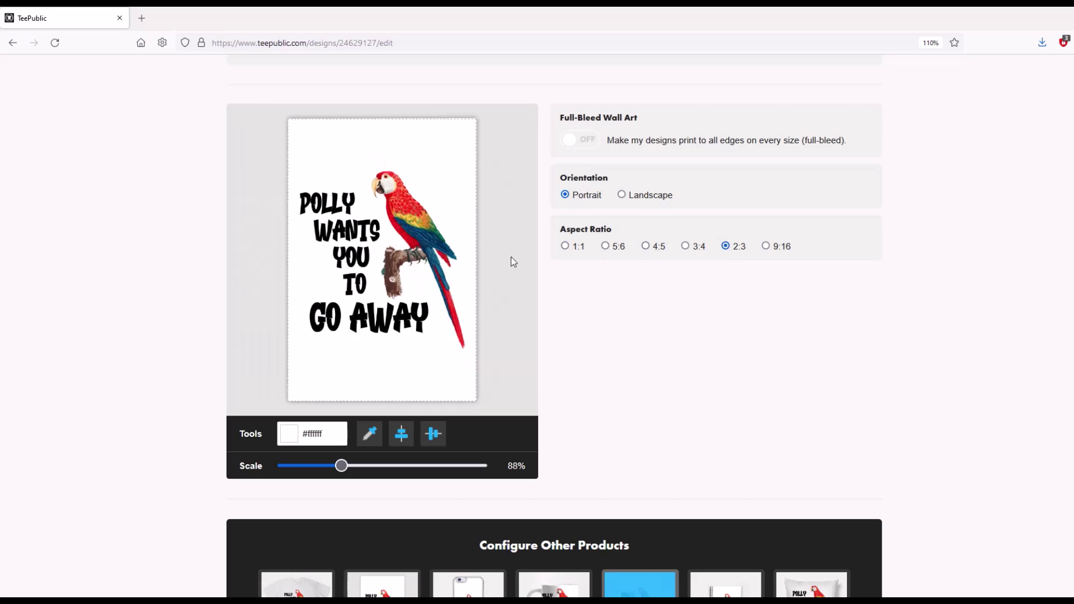
click(565, 246)
scroll(427, 306, down, 5)
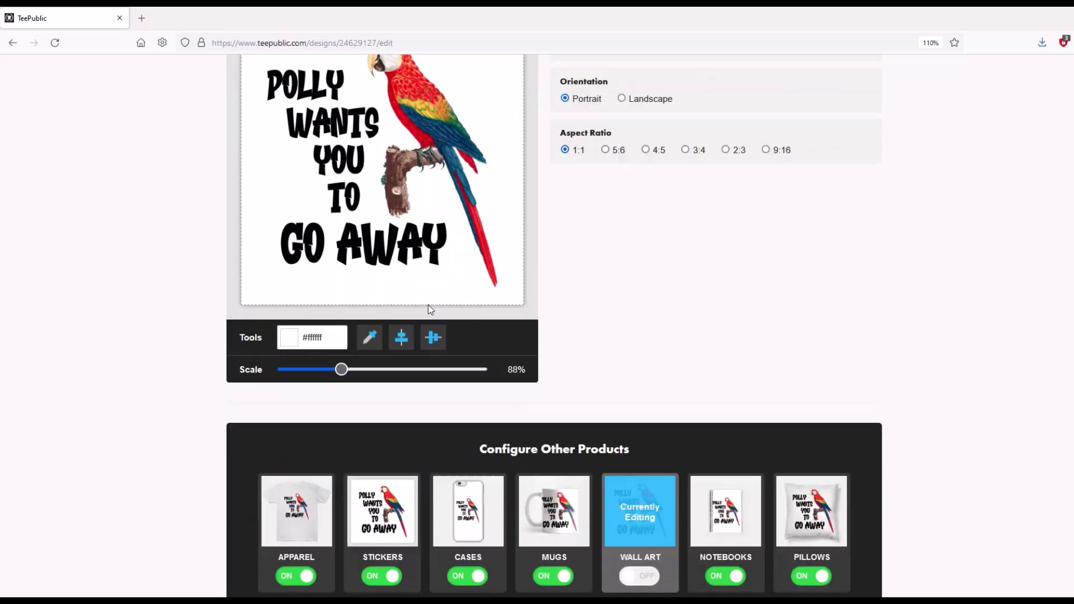
- Scale the notebook designs to 76% on the spiral and 70% on the hardcover
click(728, 481)
scroll(594, 369, up, 3)
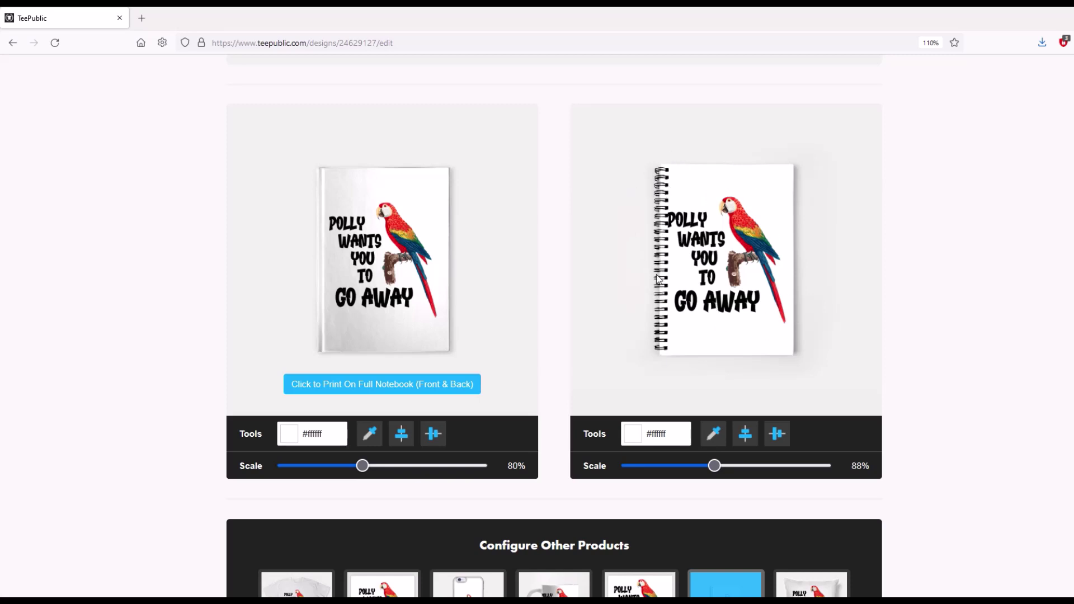
drag(714, 465, 703, 468)
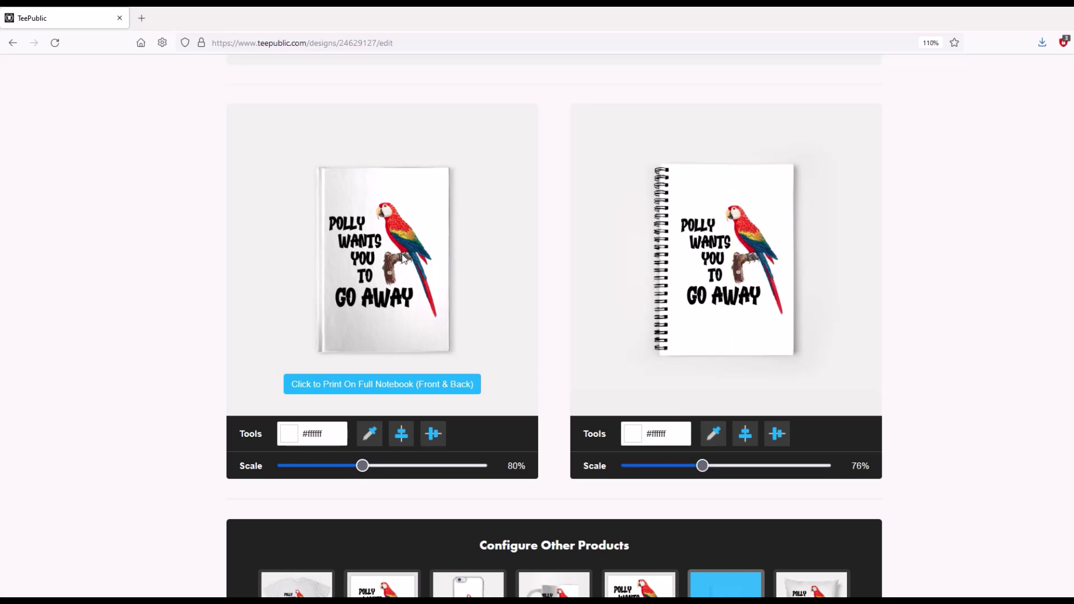
drag(364, 465, 352, 468)
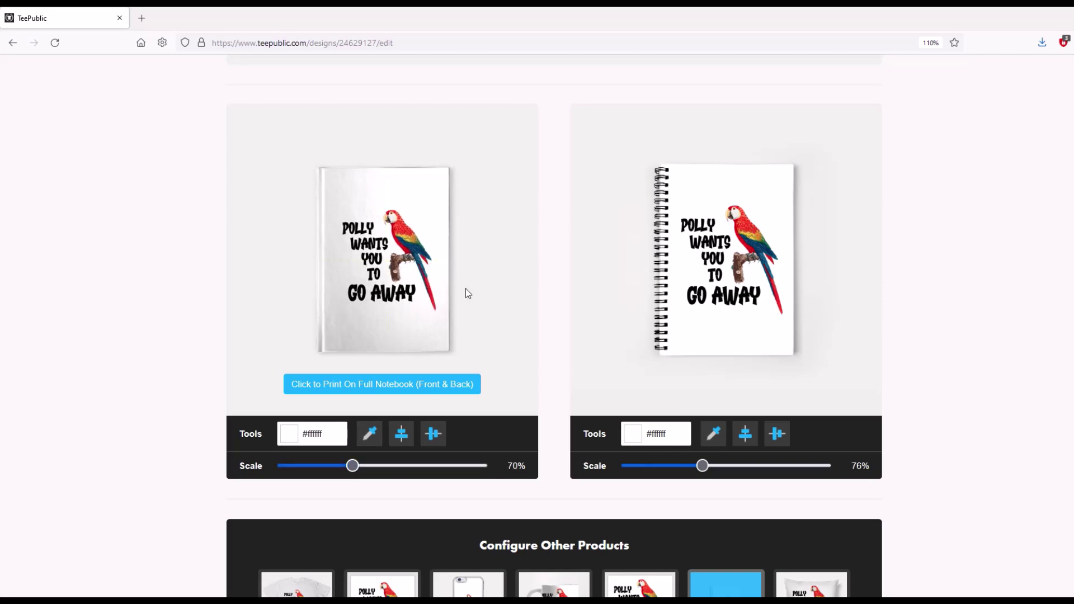
scroll(580, 381, down, 3)
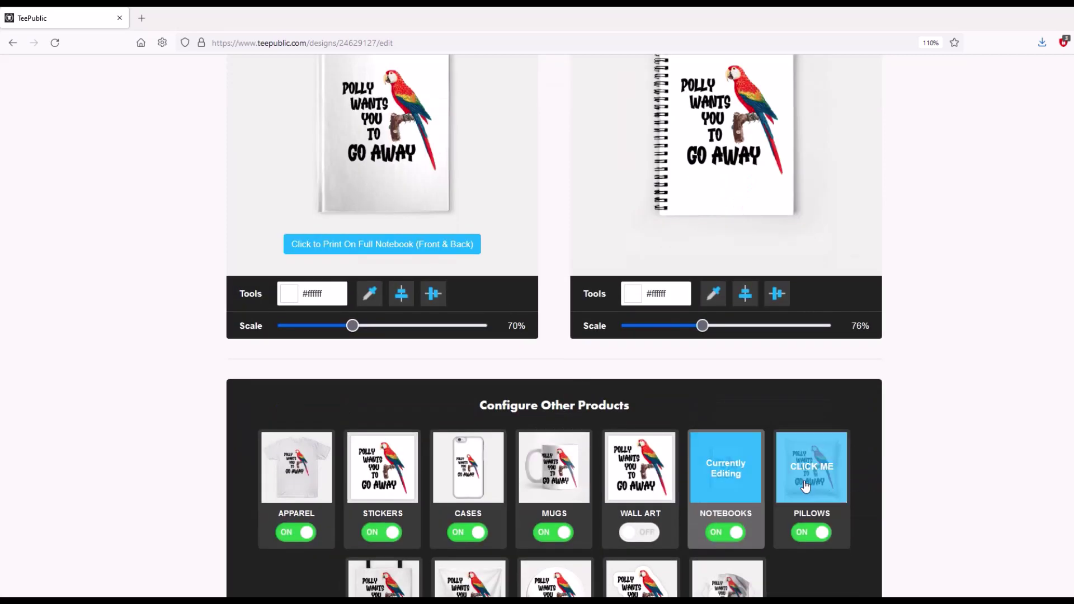
- Open Pillows and set the pillow design scale to 77%
click(811, 463)
scroll(654, 359, up, 4)
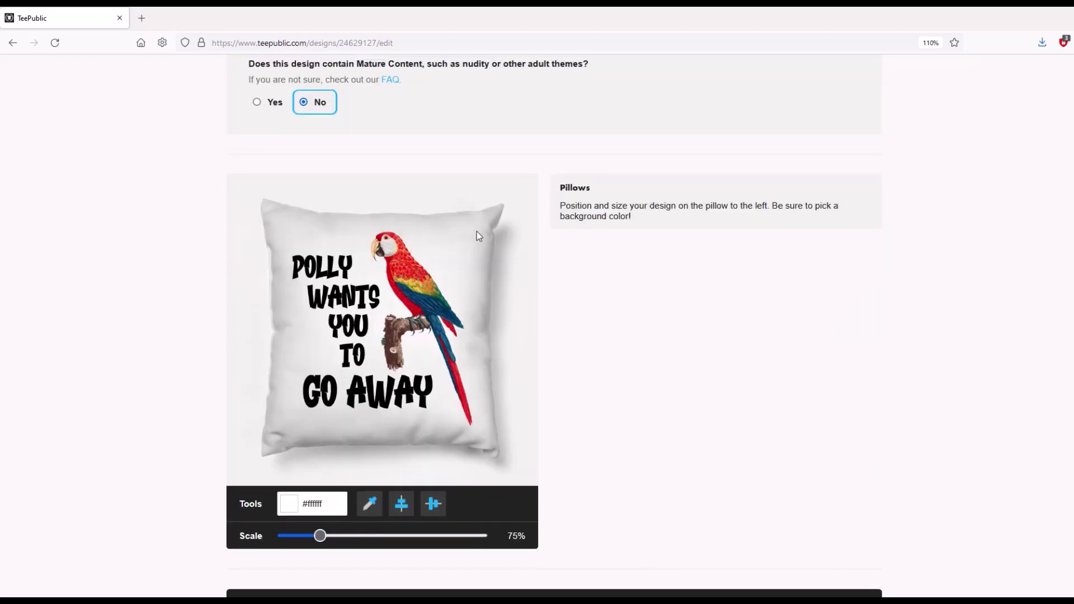
drag(320, 536, 333, 326)
drag(334, 535, 322, 537)
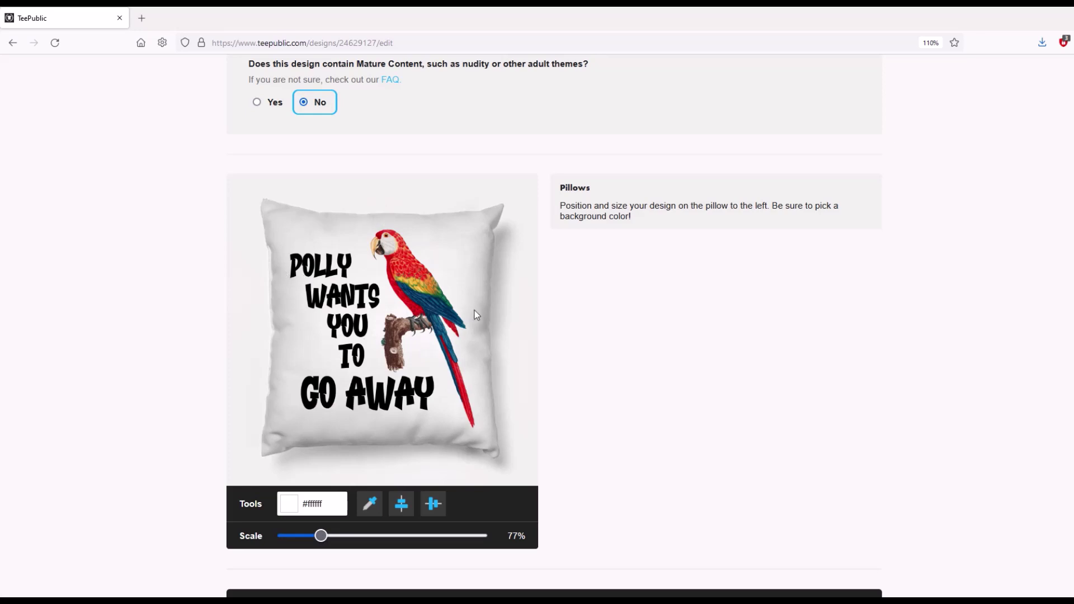
scroll(679, 405, down, 6)
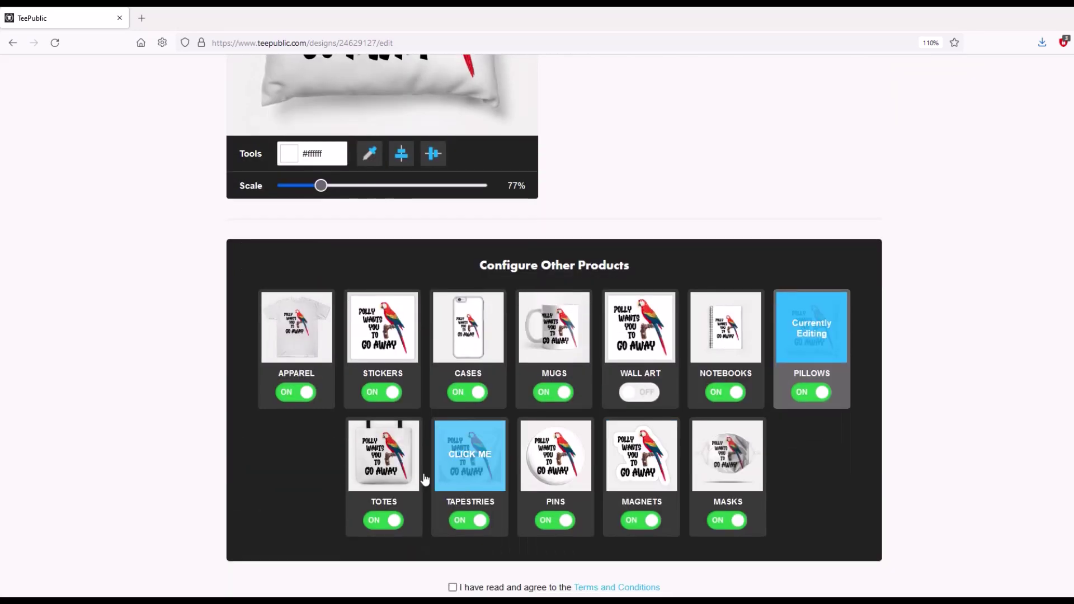
- Open Totes and resize the tote bag design to about 82%
click(420, 476)
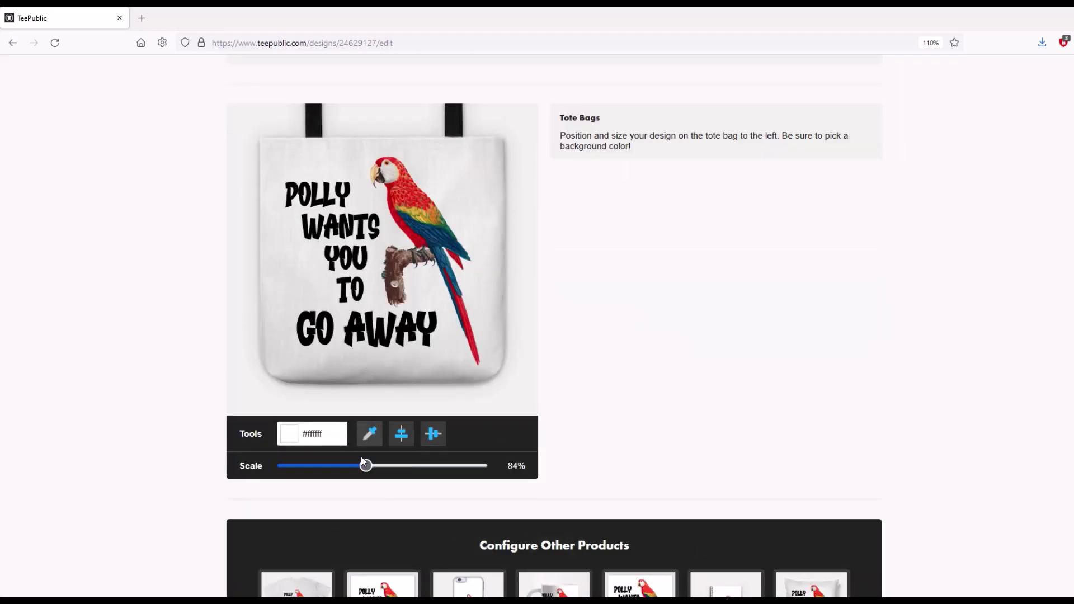
mouse_move(366, 467)
mouse_down()
mouse_move(392, 470)
mouse_move(353, 467)
mouse_move(366, 468)
mouse_up()
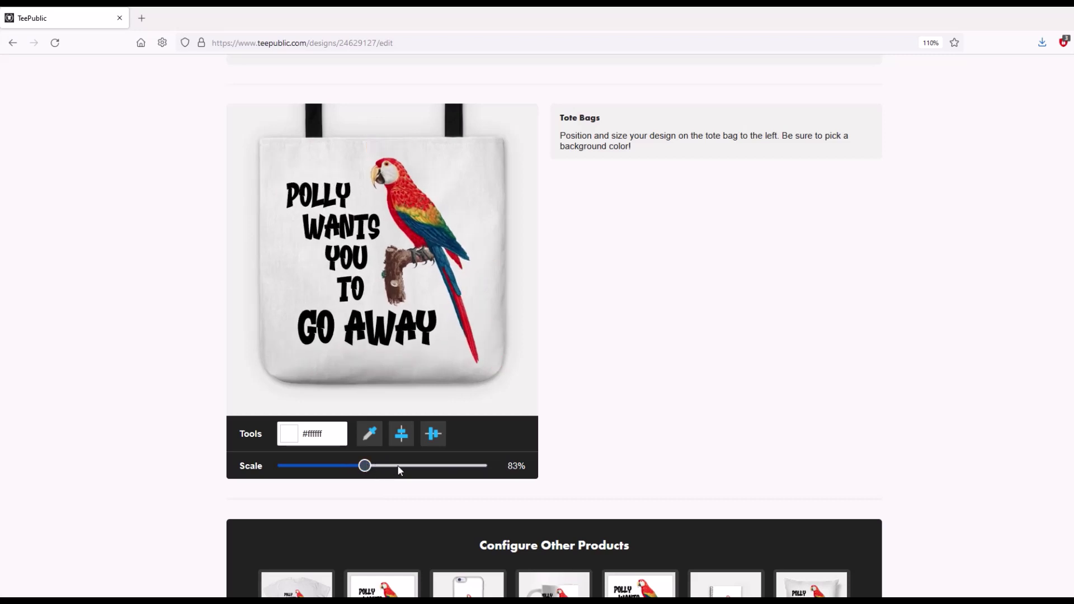
scroll(379, 501, down, 3)
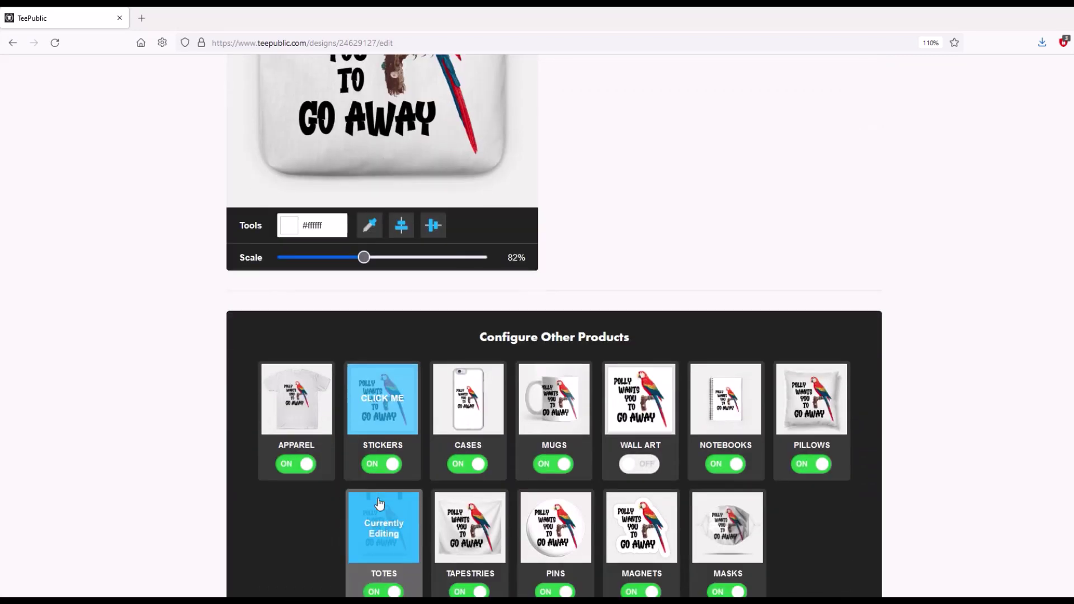
- Re-centre the design on the small tapestry with the align buttons
click(442, 515)
scroll(425, 489, up, 4)
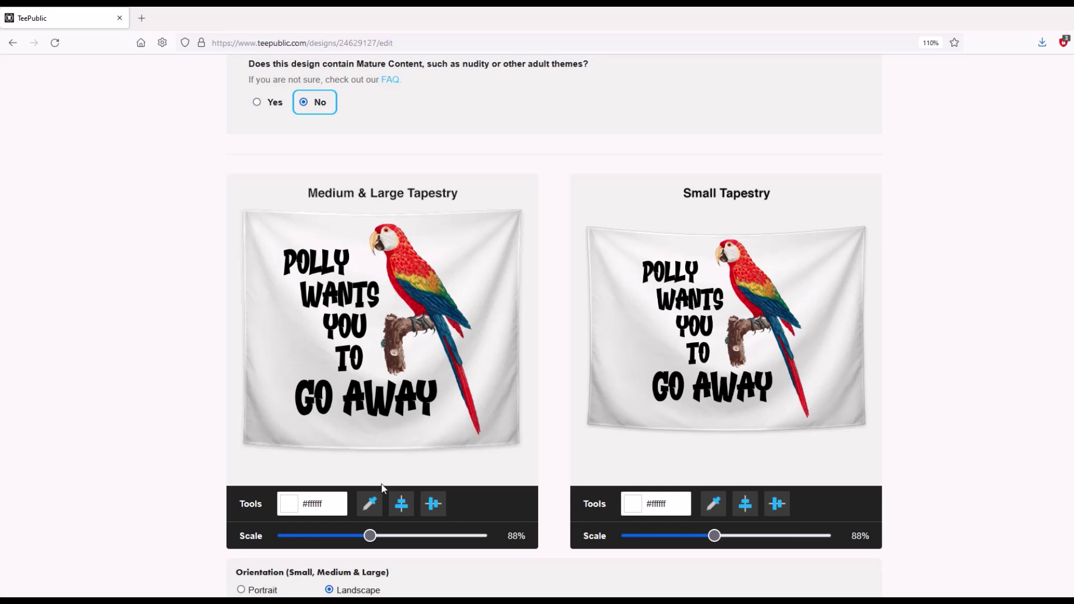
scroll(635, 364, down, 2)
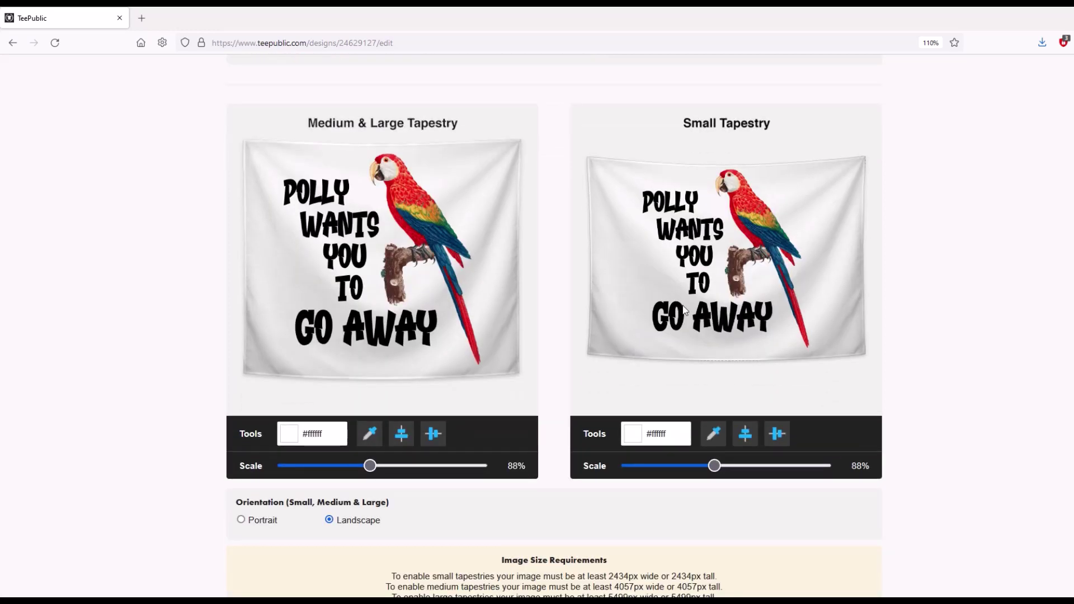
drag(708, 277, 710, 284)
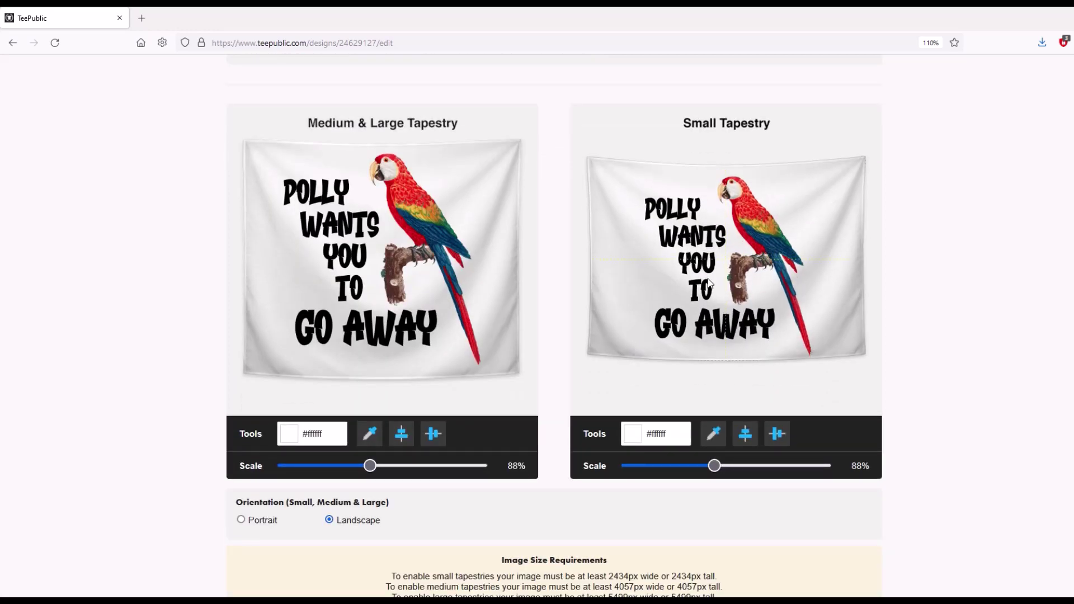
click(740, 441)
click(772, 433)
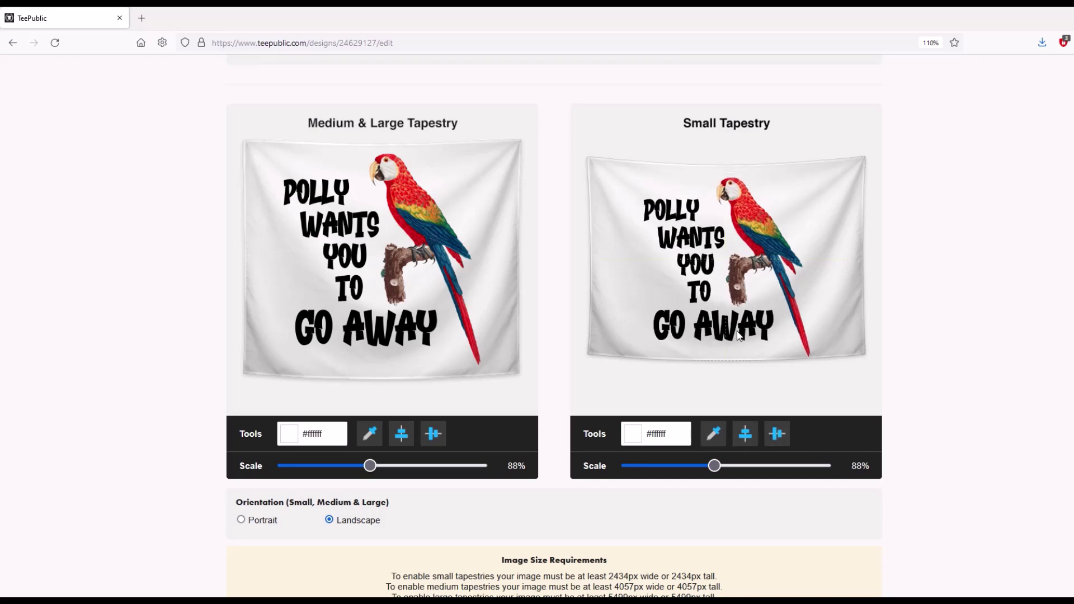
- Scale the pin design to 71%, nudge it into place, and bring up the Magnets settings
scroll(587, 386, down, 10)
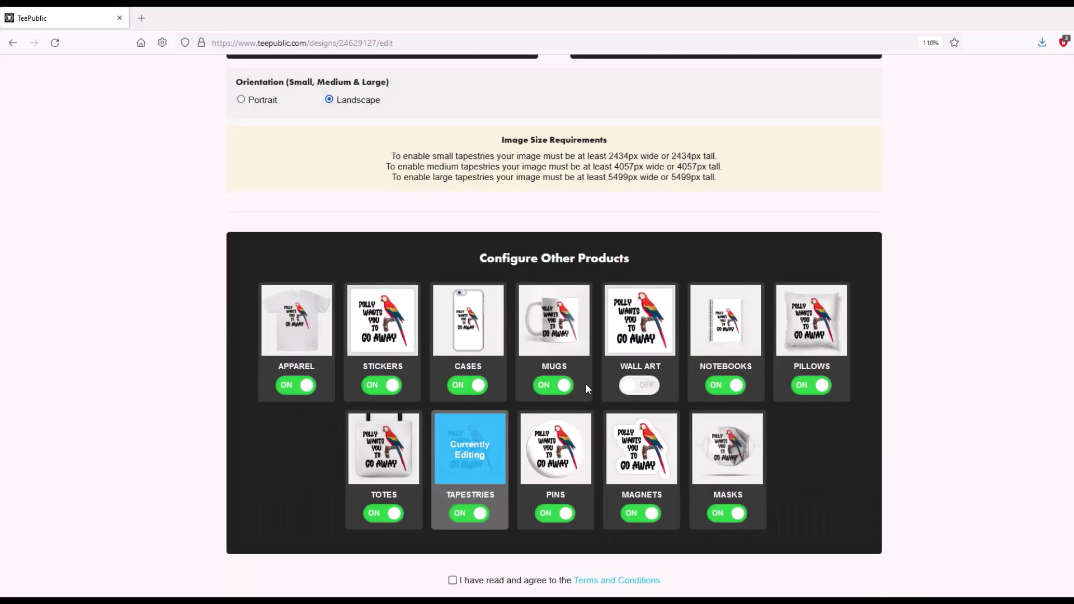
click(537, 425)
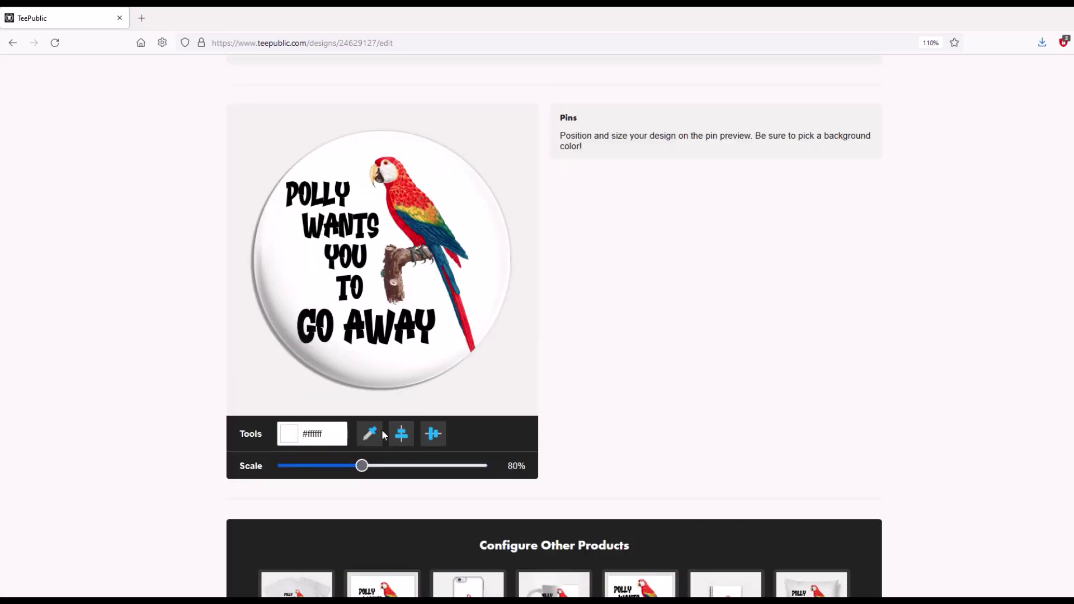
drag(362, 465, 353, 465)
drag(376, 314, 378, 308)
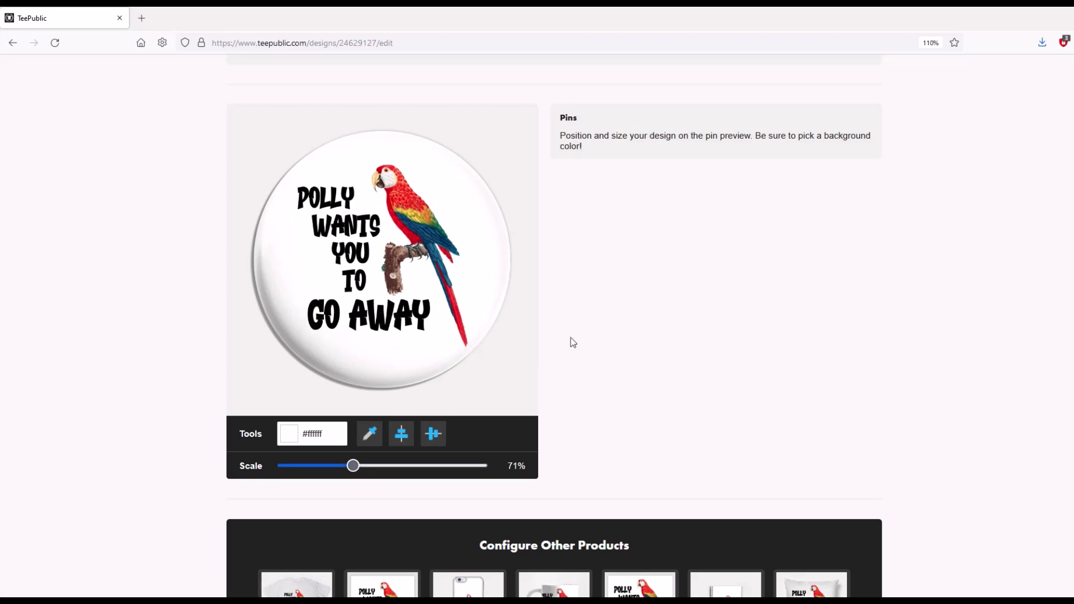
scroll(569, 341, down, 3)
click(637, 539)
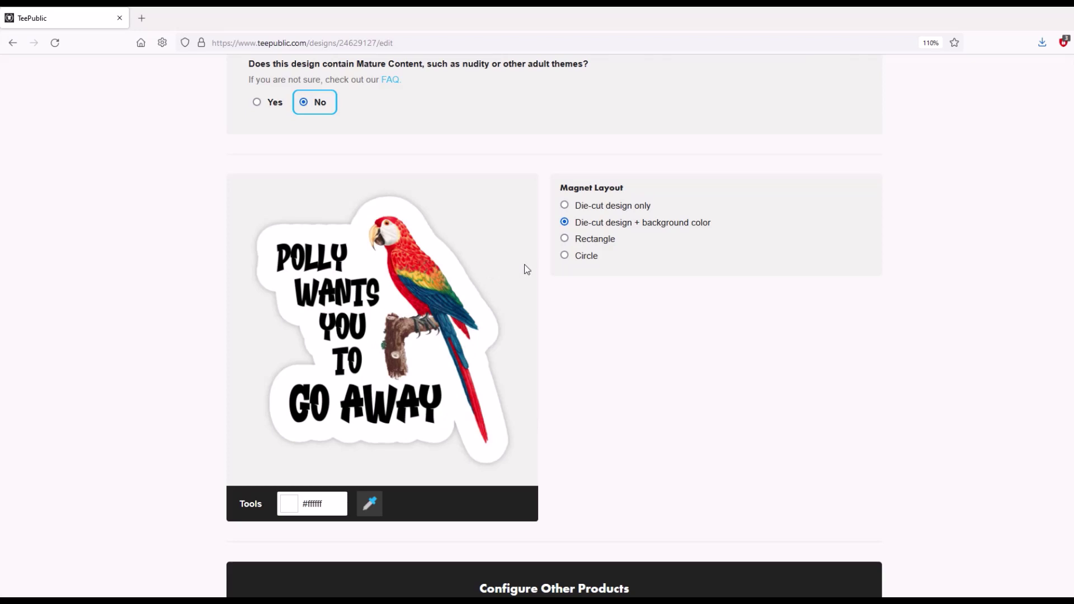
- Try the magnet layouts and settle on the Circle layout
click(565, 255)
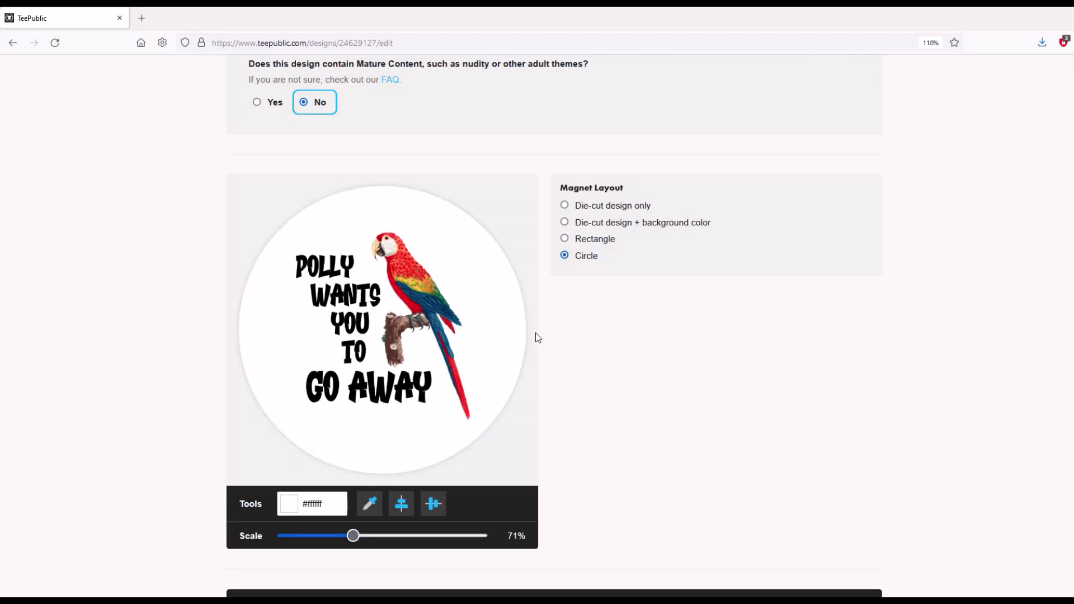
click(564, 239)
click(566, 207)
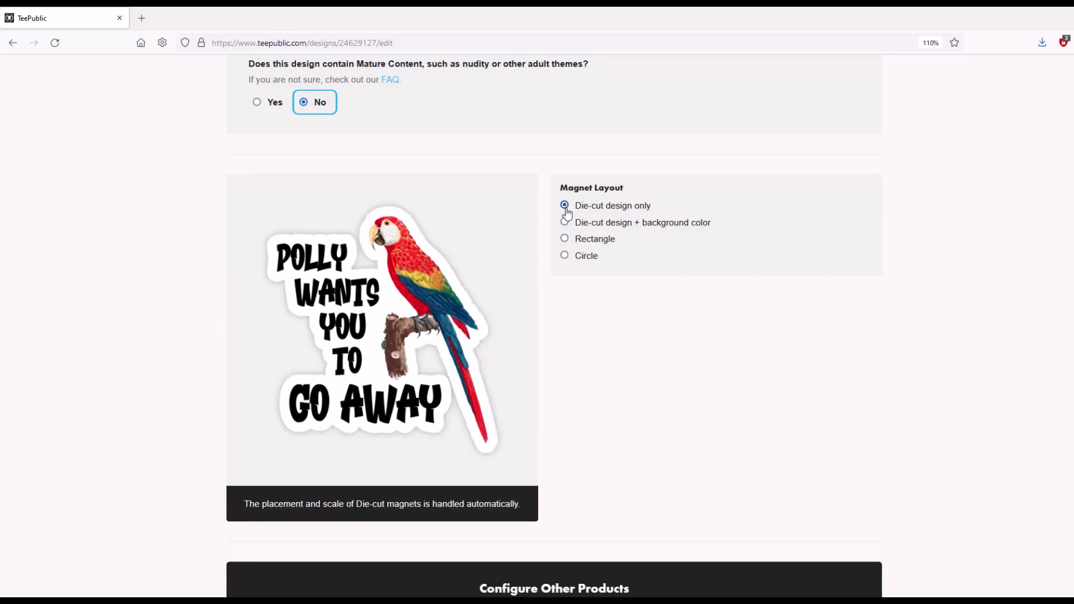
click(565, 239)
click(565, 257)
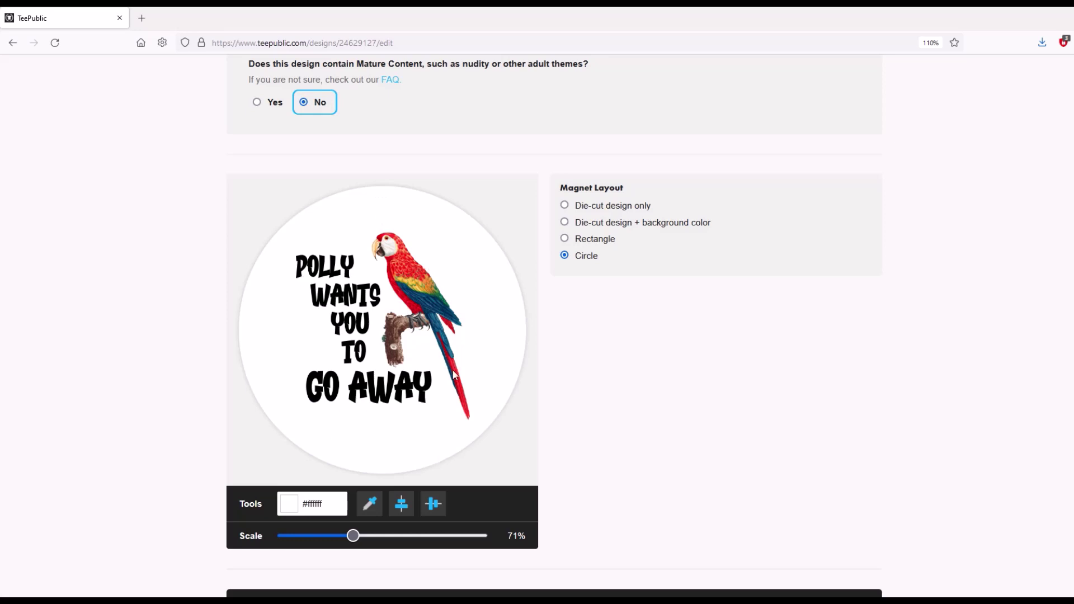
- Resize the parrot design on the masks to 71% on the left and 84% on the right
scroll(454, 375, down, 6)
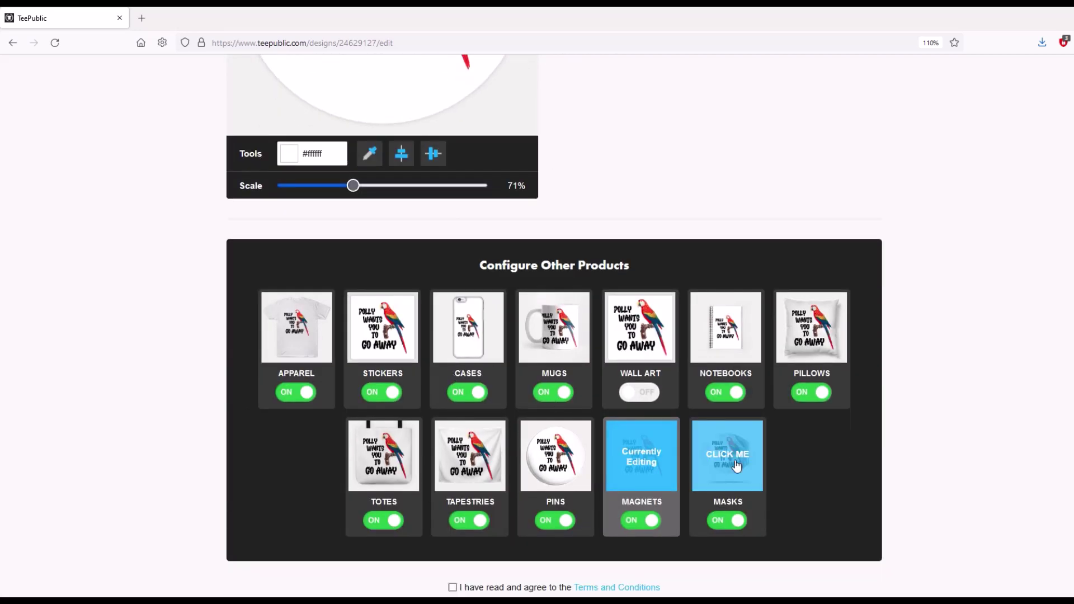
click(736, 466)
scroll(599, 380, up, 5)
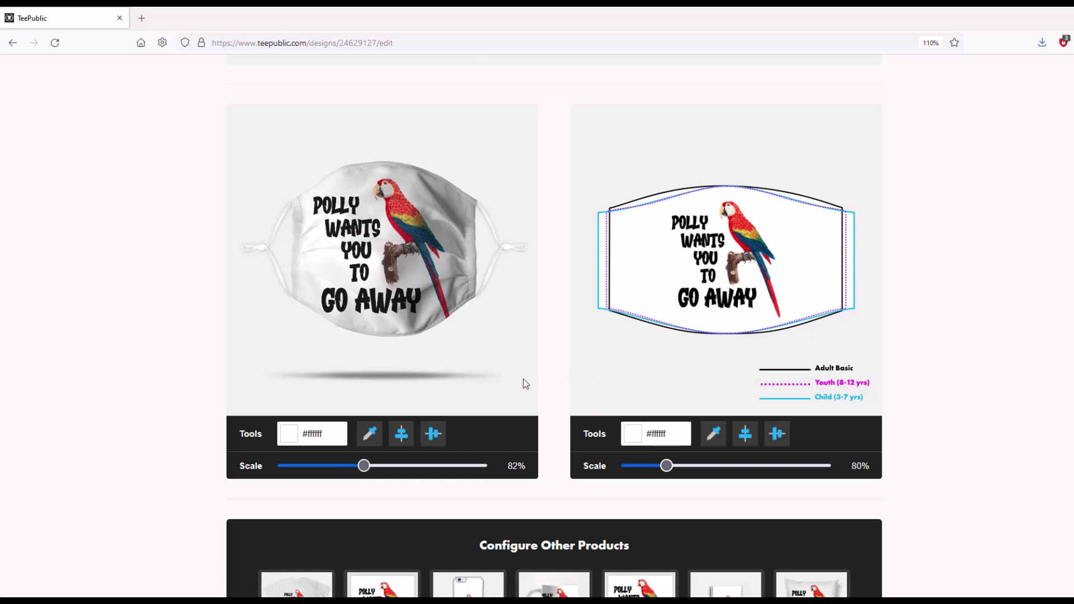
drag(363, 465, 353, 466)
drag(381, 292, 378, 283)
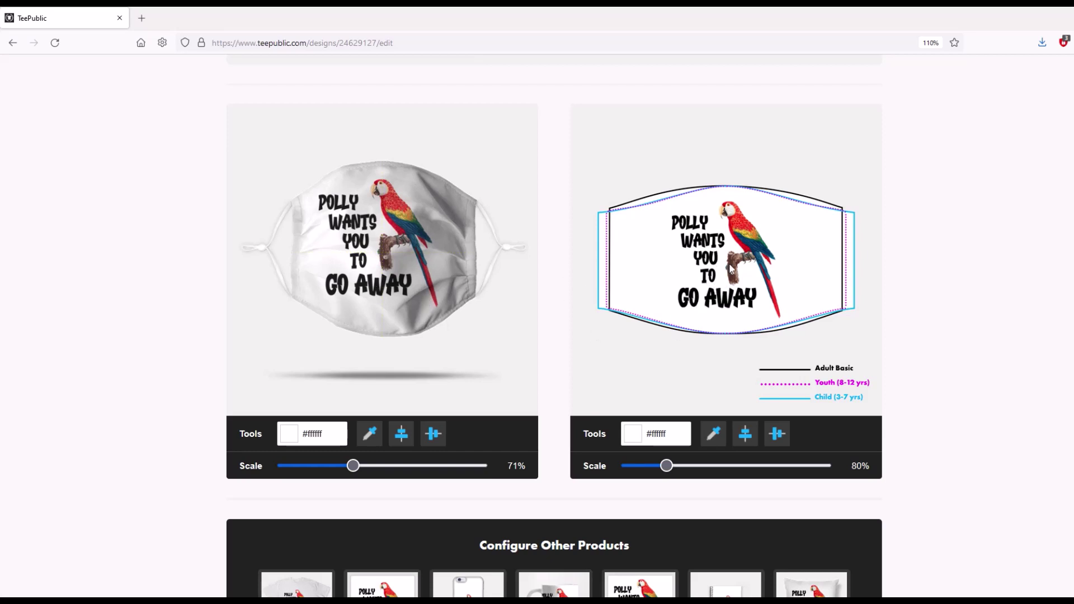
click(671, 468)
drag(672, 470, 669, 469)
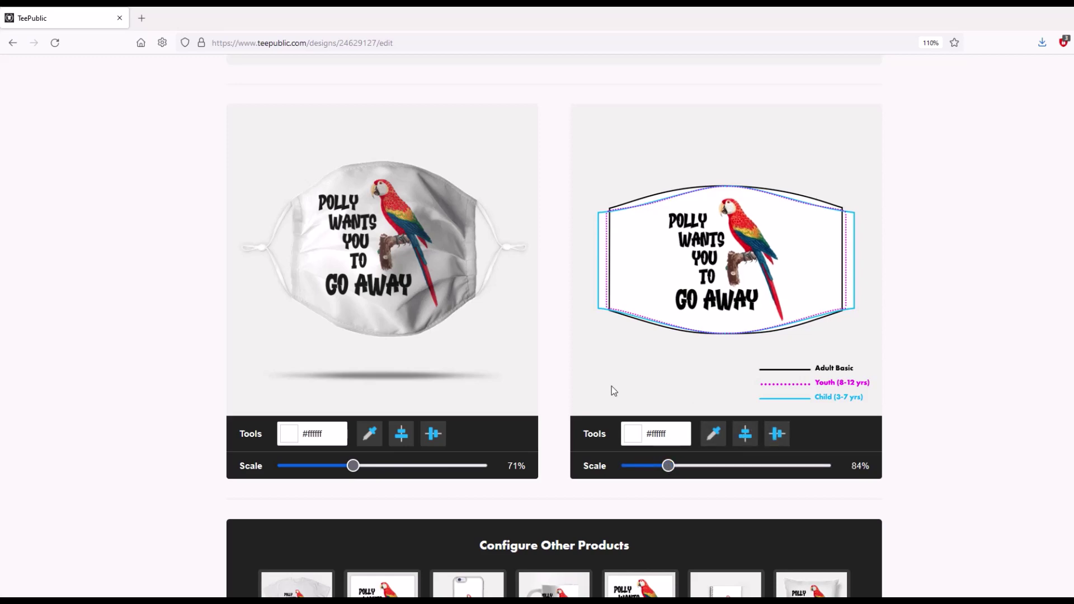
- Switch to the Apparel product settings for the parrot design
scroll(540, 398, down, 8)
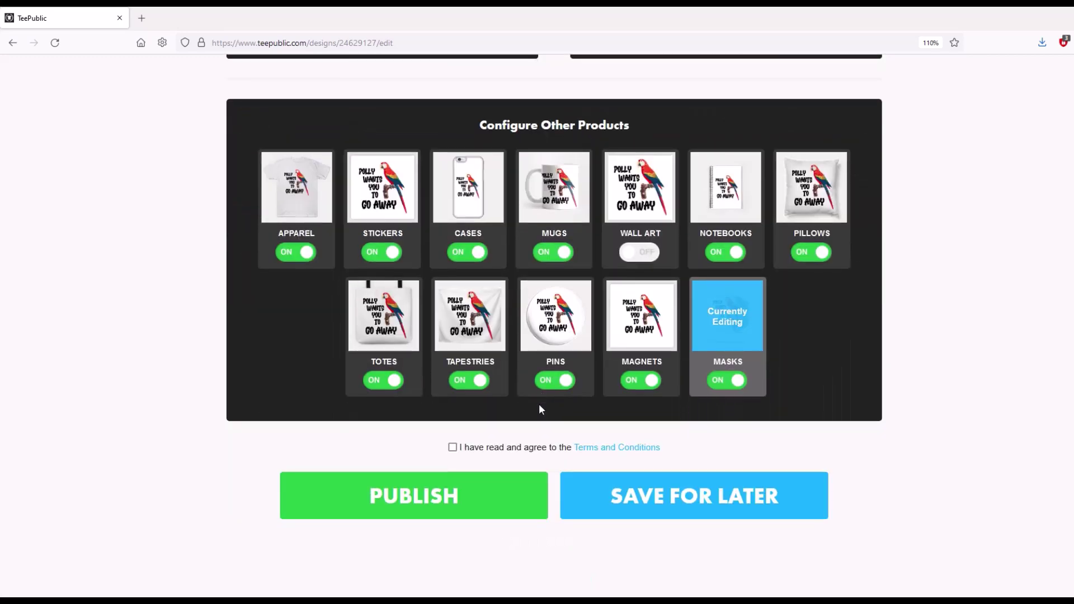
scroll(541, 410, up, 10)
scroll(505, 379, down, 7)
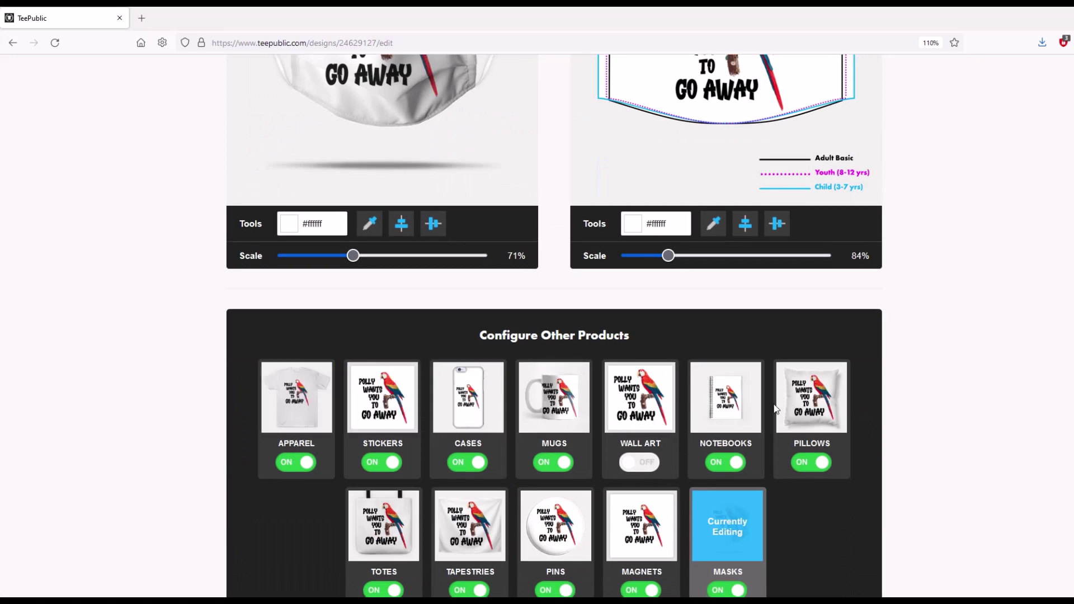
scroll(776, 409, down, 4)
scroll(414, 368, up, 1)
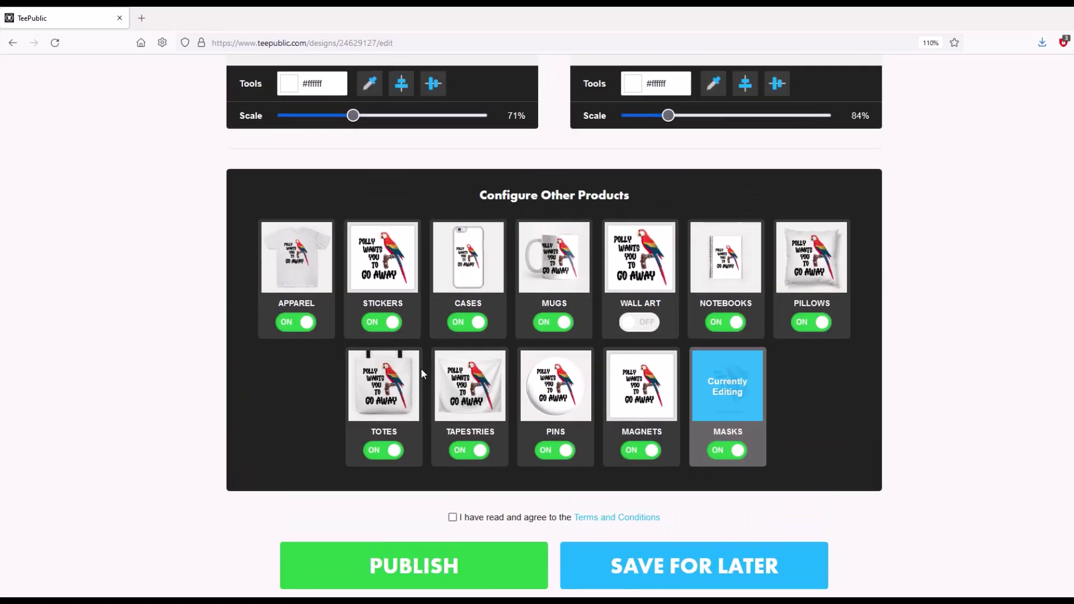
click(302, 262)
- Turn the Wall Art toggle on and accept the Terms and Conditions
scroll(305, 313, up, 1)
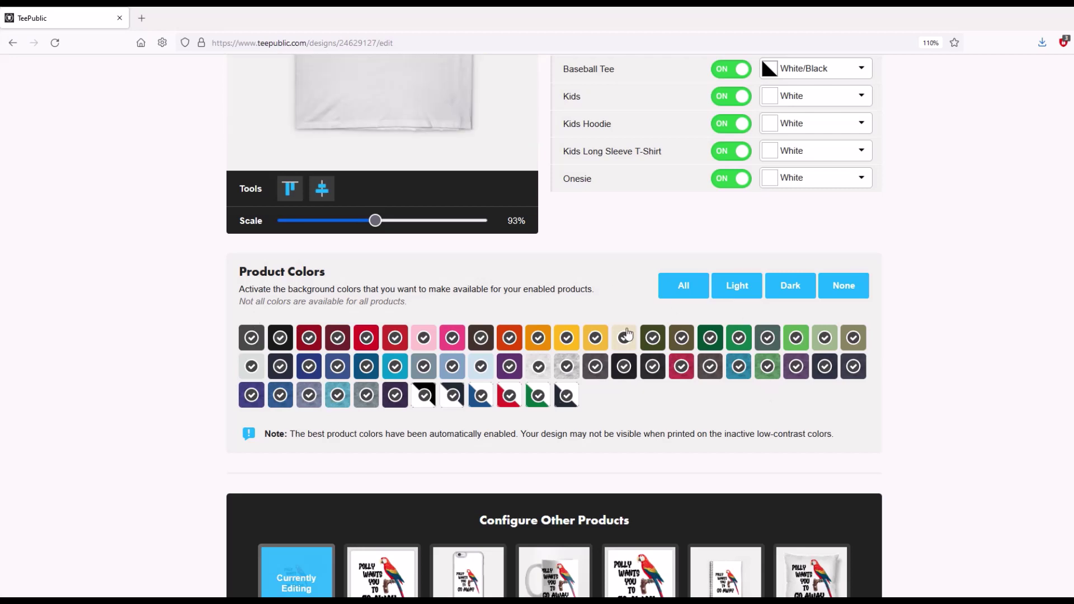
scroll(412, 398, up, 2)
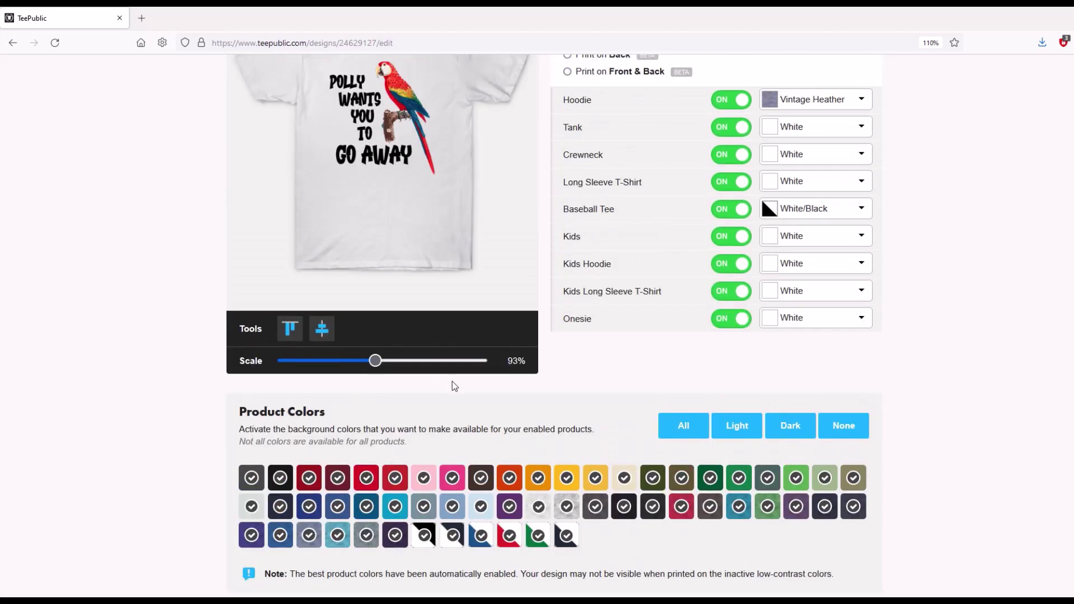
scroll(454, 386, down, 6)
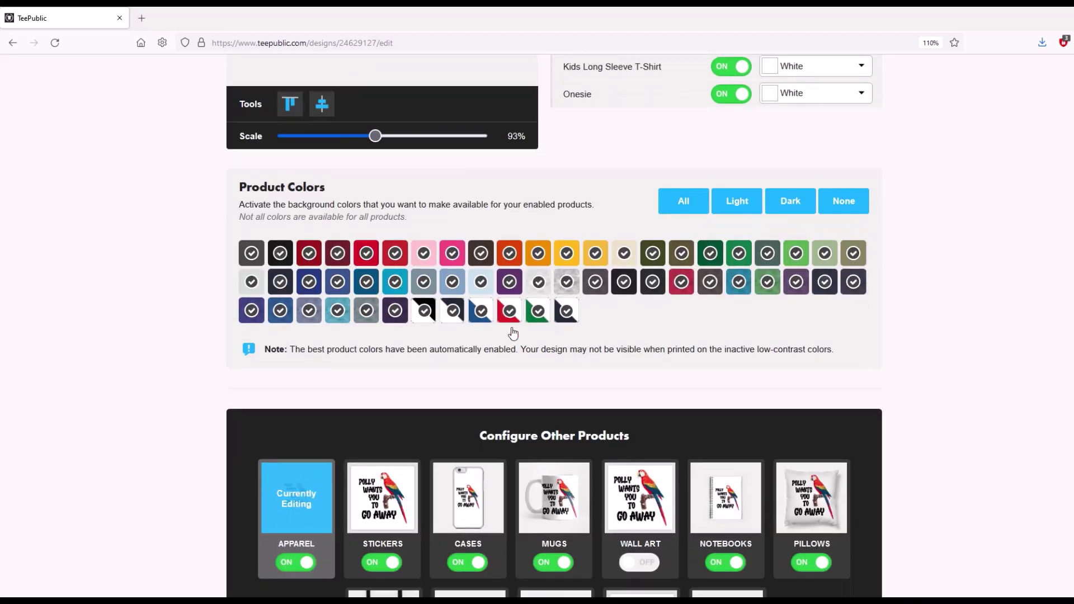
scroll(511, 328, down, 3)
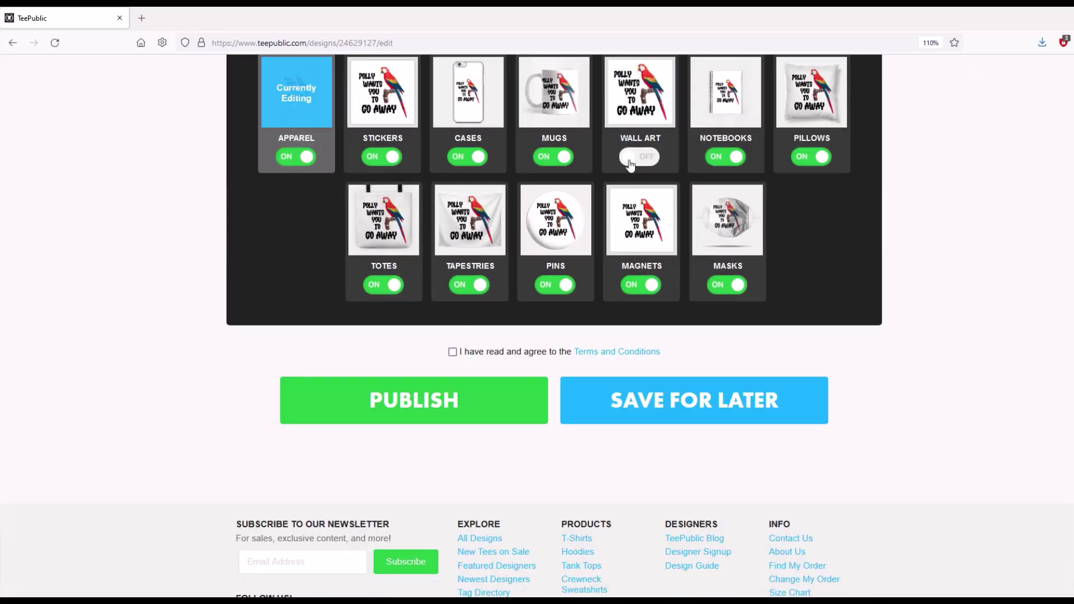
scroll(630, 164, up, 1)
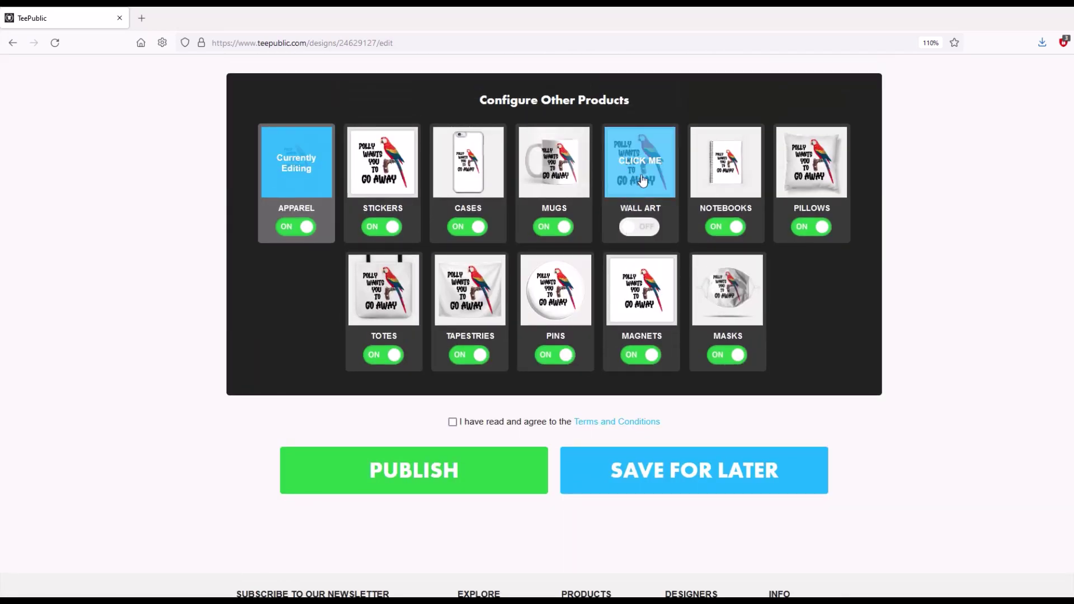
click(643, 228)
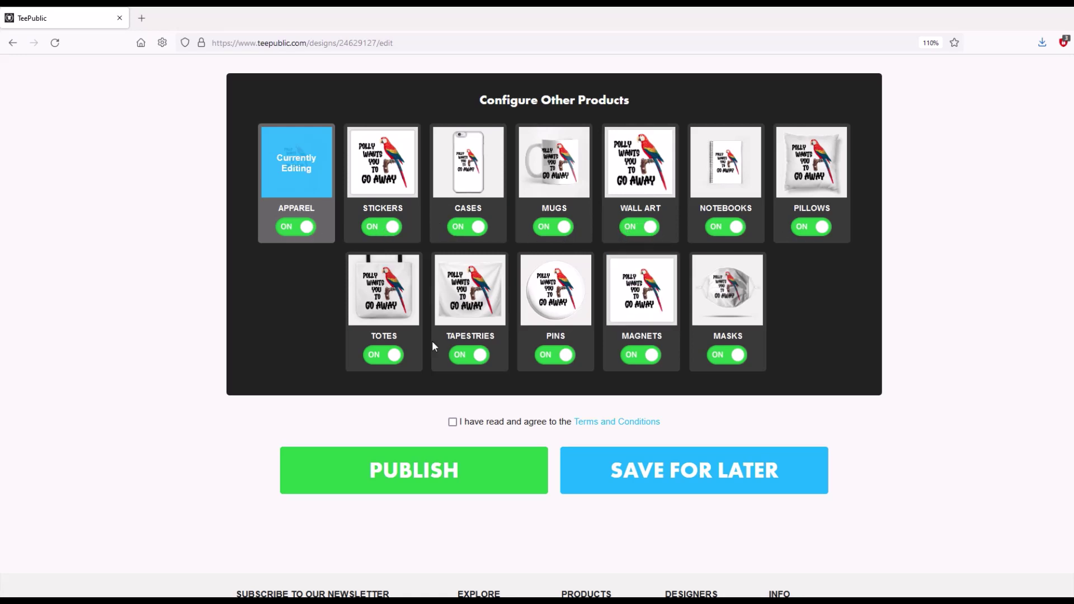
click(452, 422)
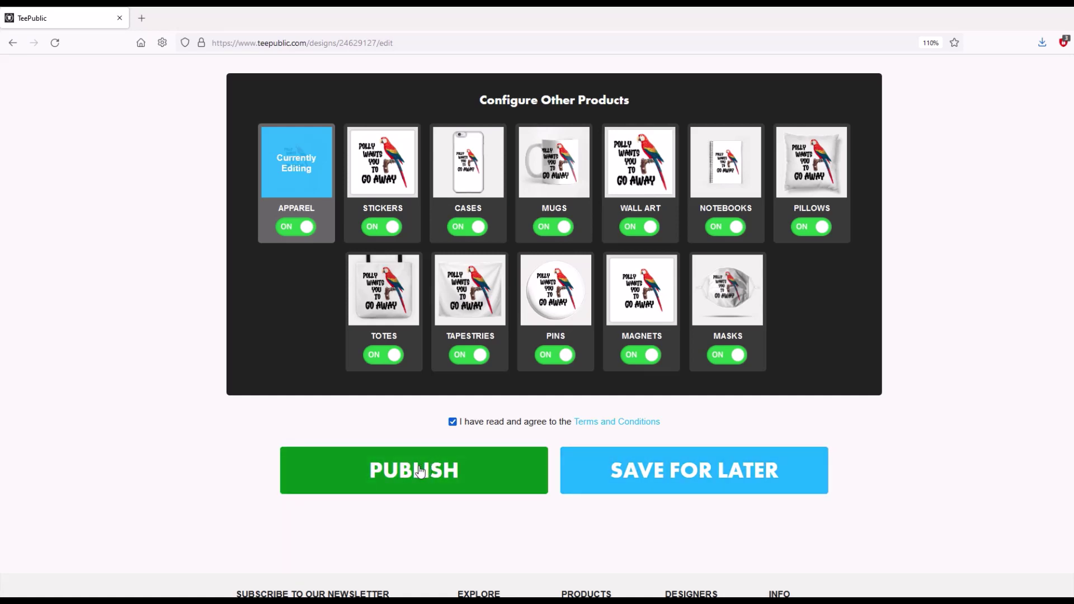
- Publish the parrot design, preview it as a V-Neck, then return to Classic T-Shirt
click(421, 471)
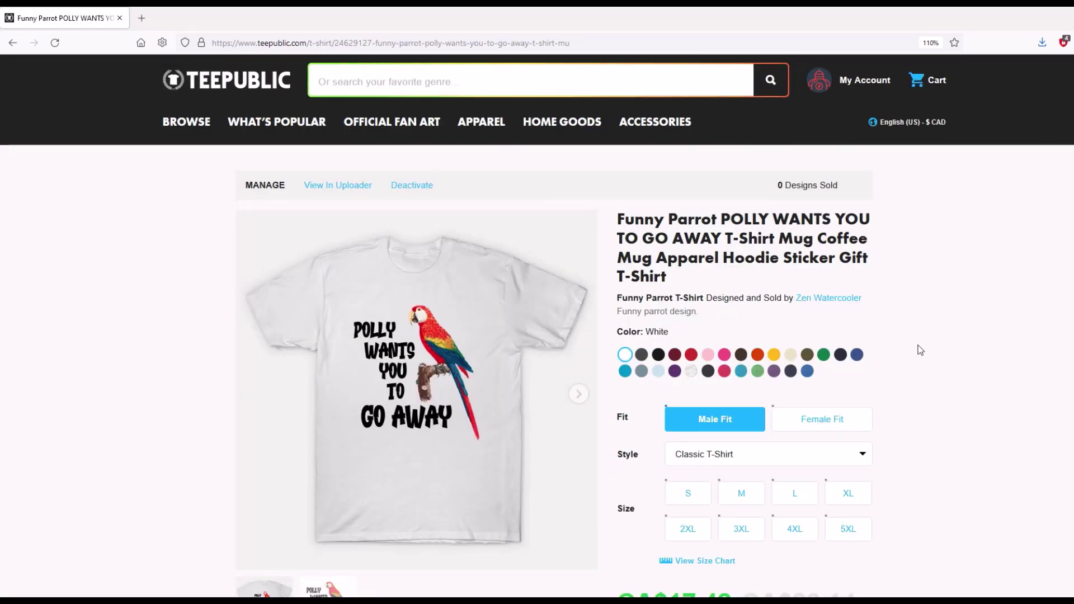
scroll(820, 367, down, 2)
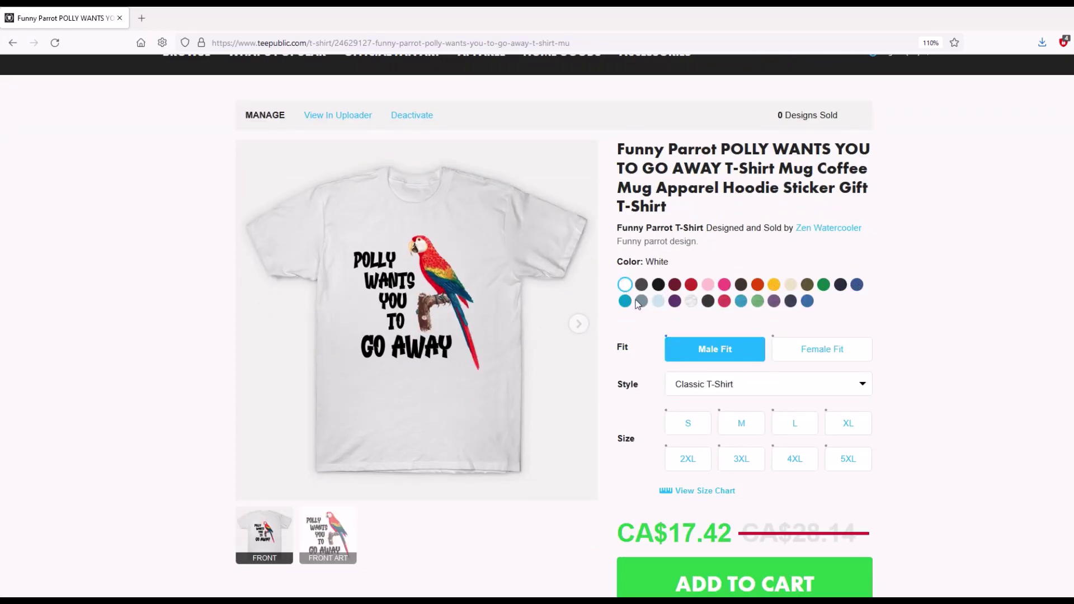
click(718, 385)
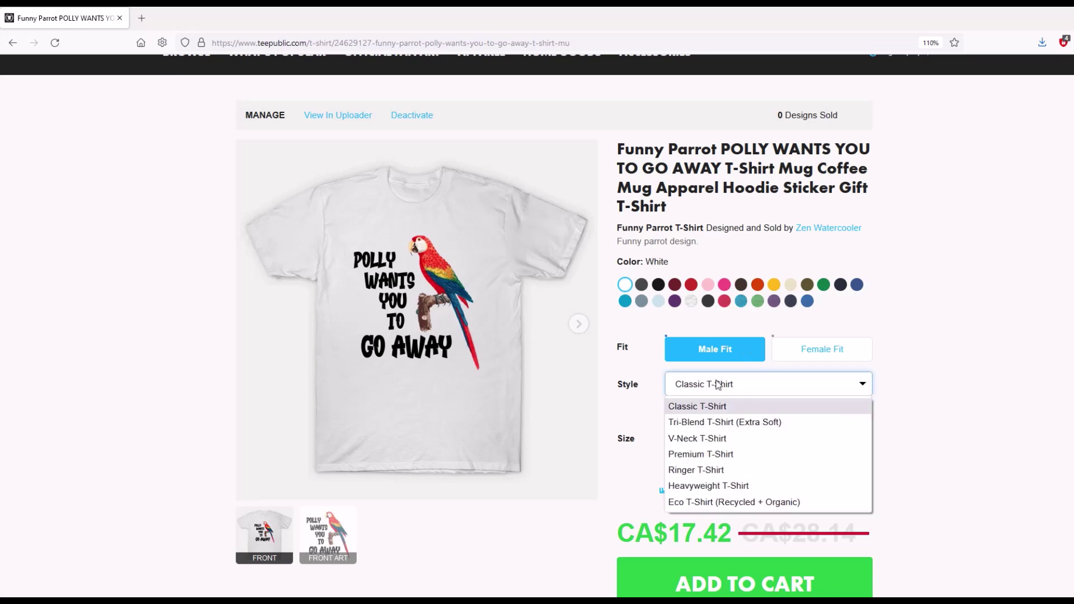
click(704, 440)
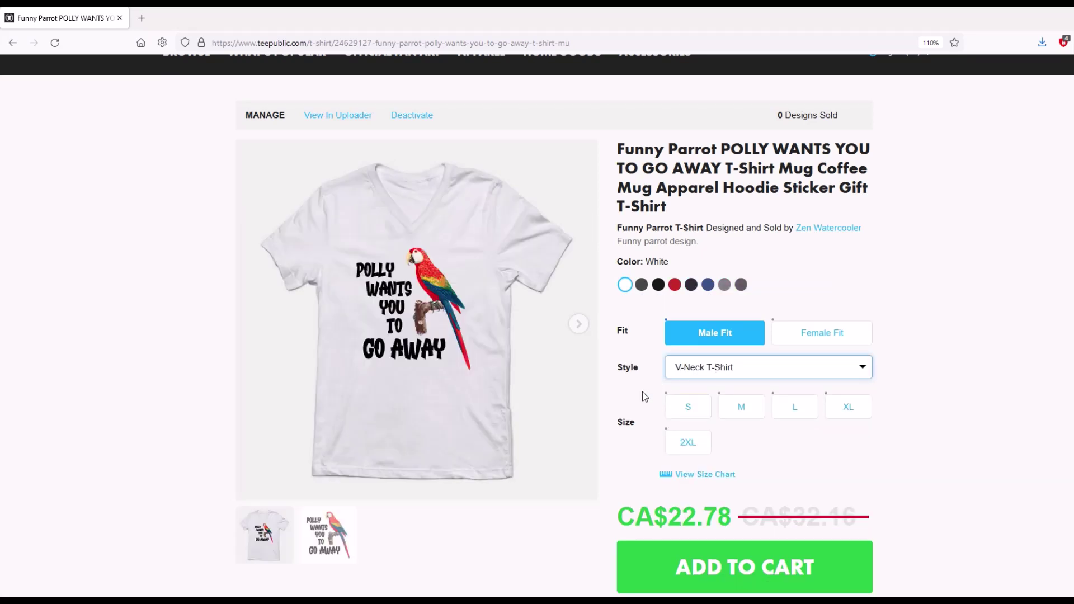
click(700, 371)
click(702, 392)
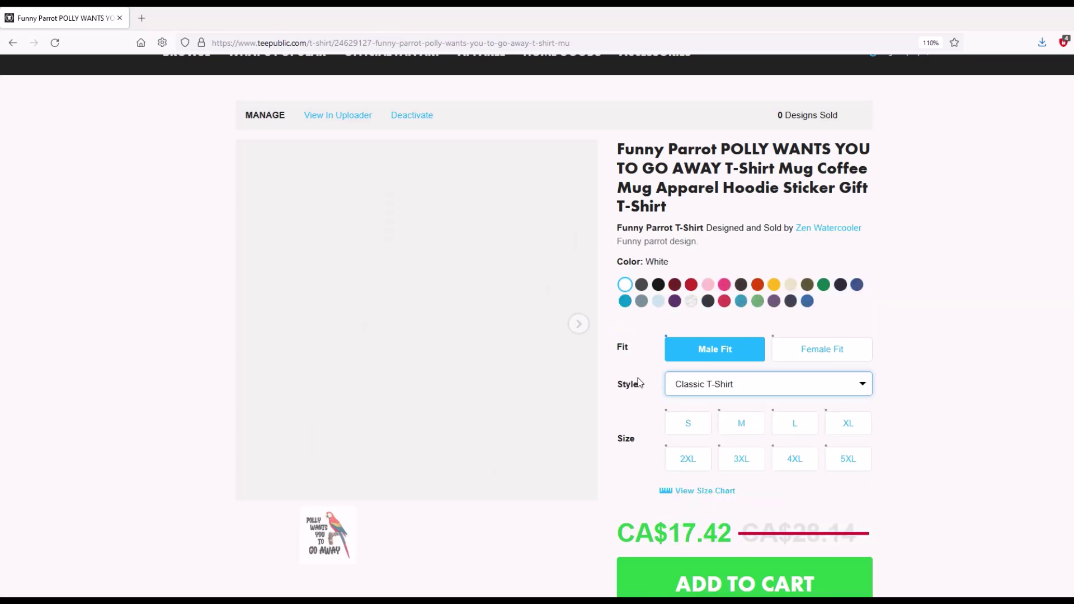
- Preview the shirt in Teal and then Red Heather, and bring up the My Account menu
scroll(671, 431, down, 2)
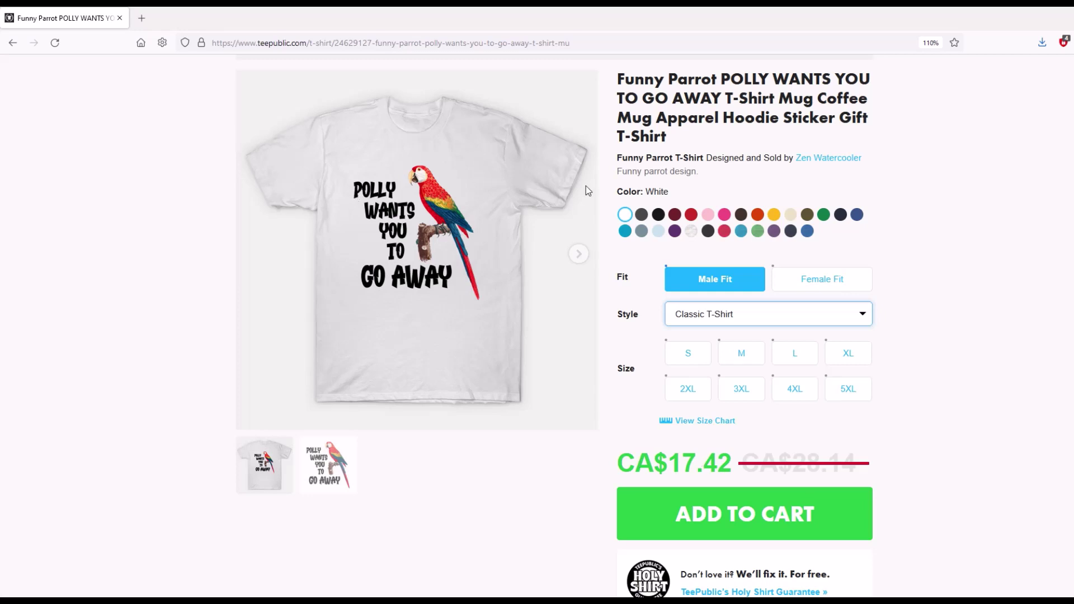
click(625, 231)
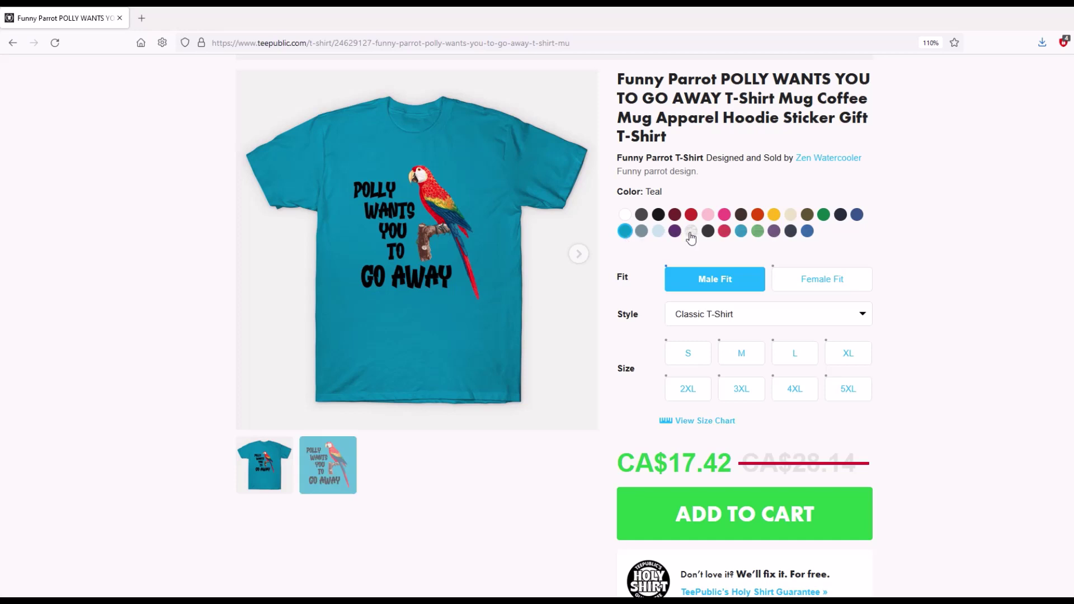
click(723, 231)
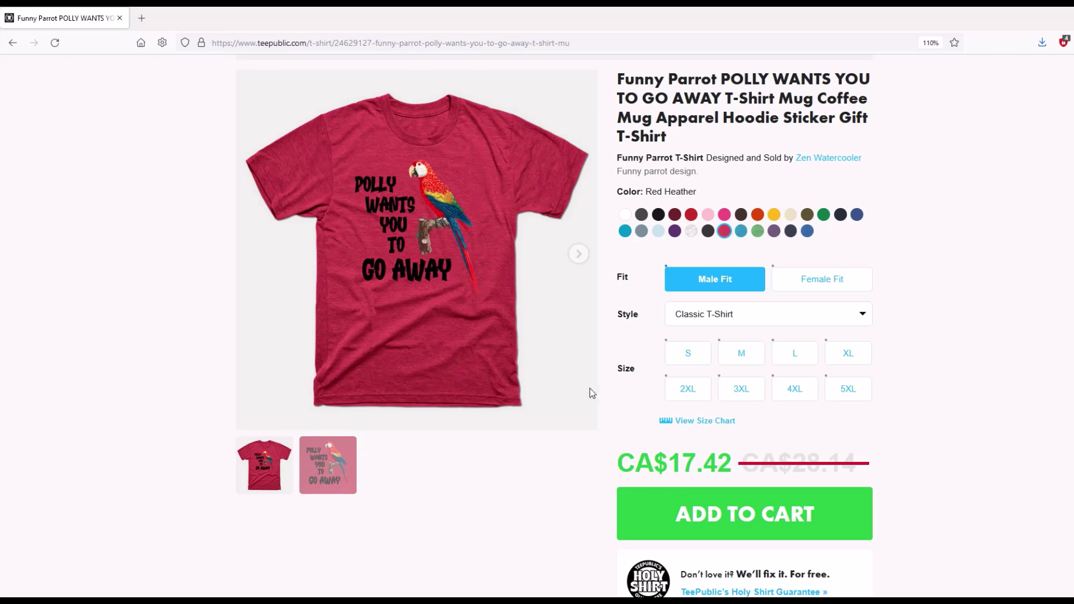
scroll(592, 392, down, 4)
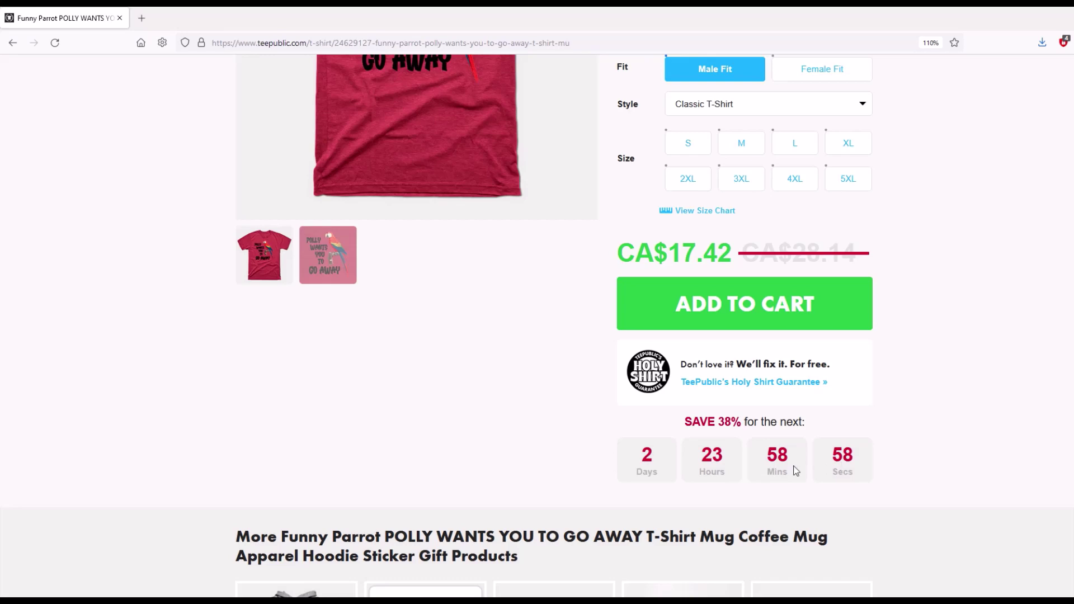
scroll(672, 473, up, 5)
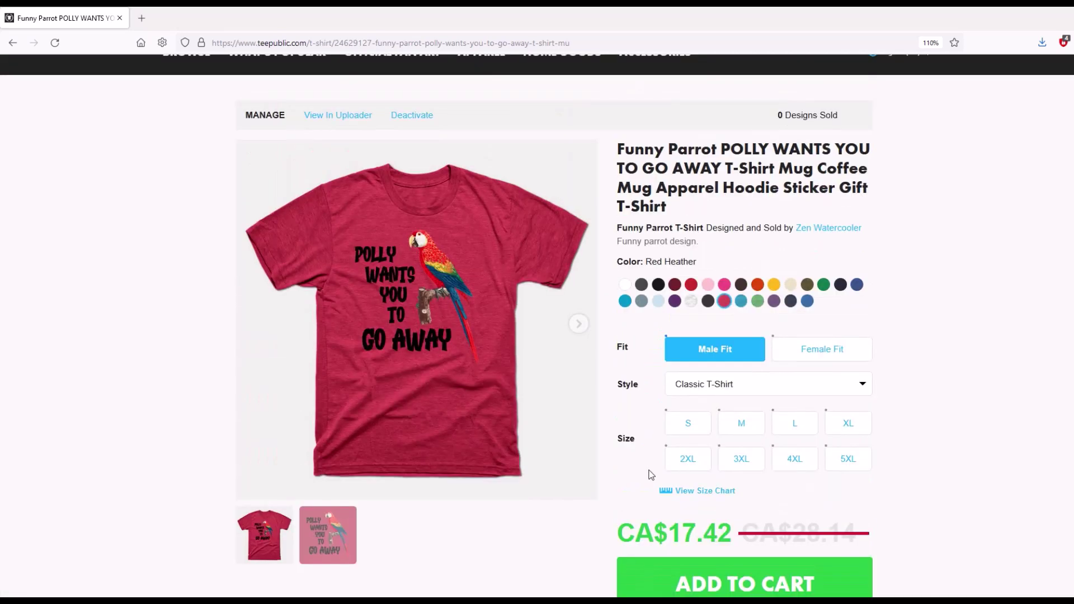
scroll(572, 374, up, 2)
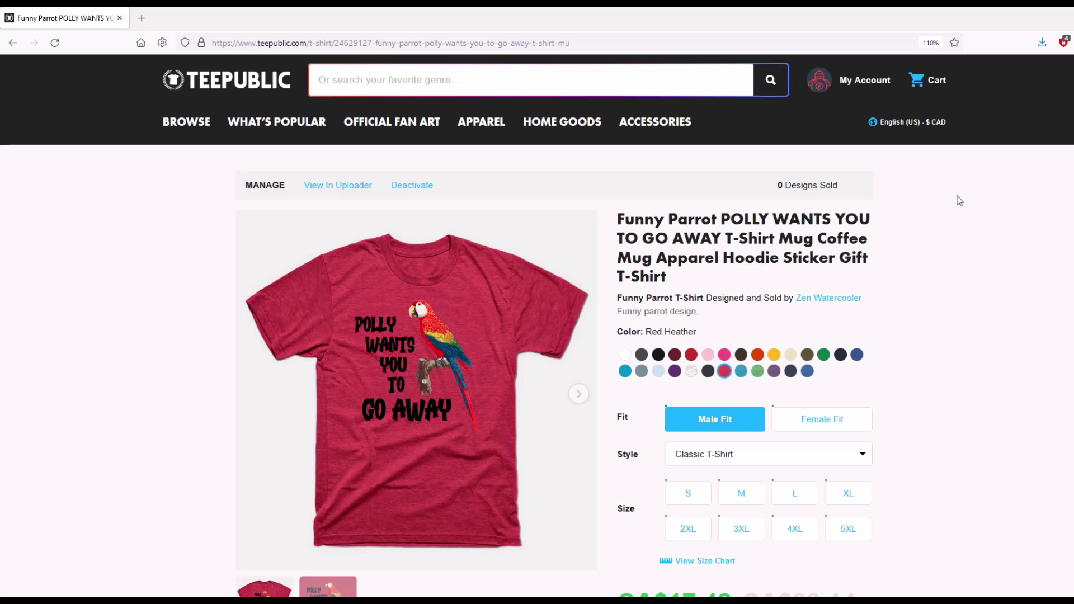
mouse_move(833, 87)
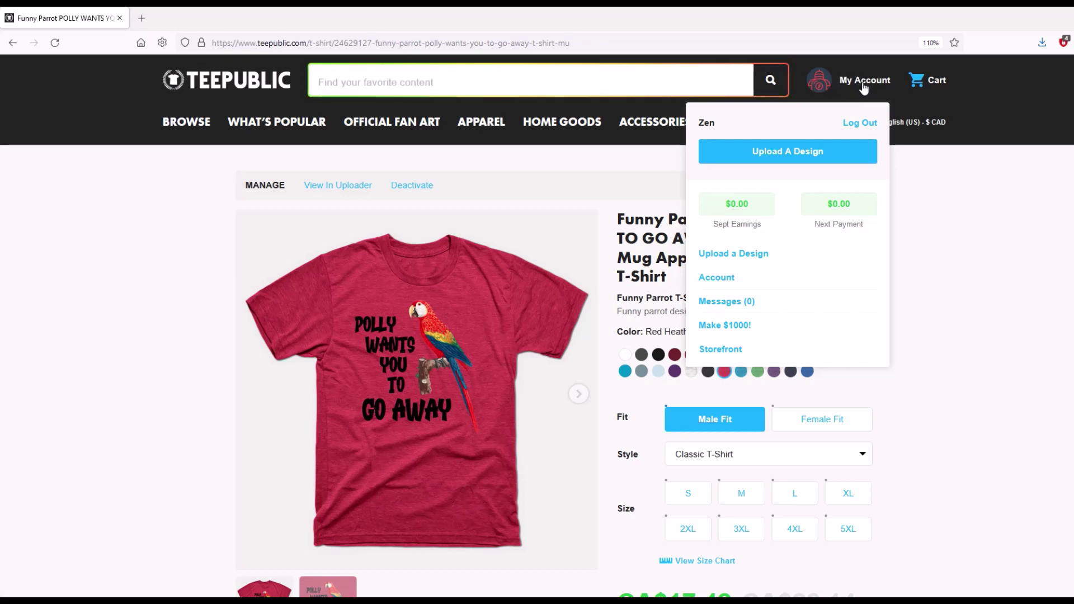
- Open the Zen Watercooler storefront and browse its single POLLY WANTS YOU TO GO AWAY design
click(726, 353)
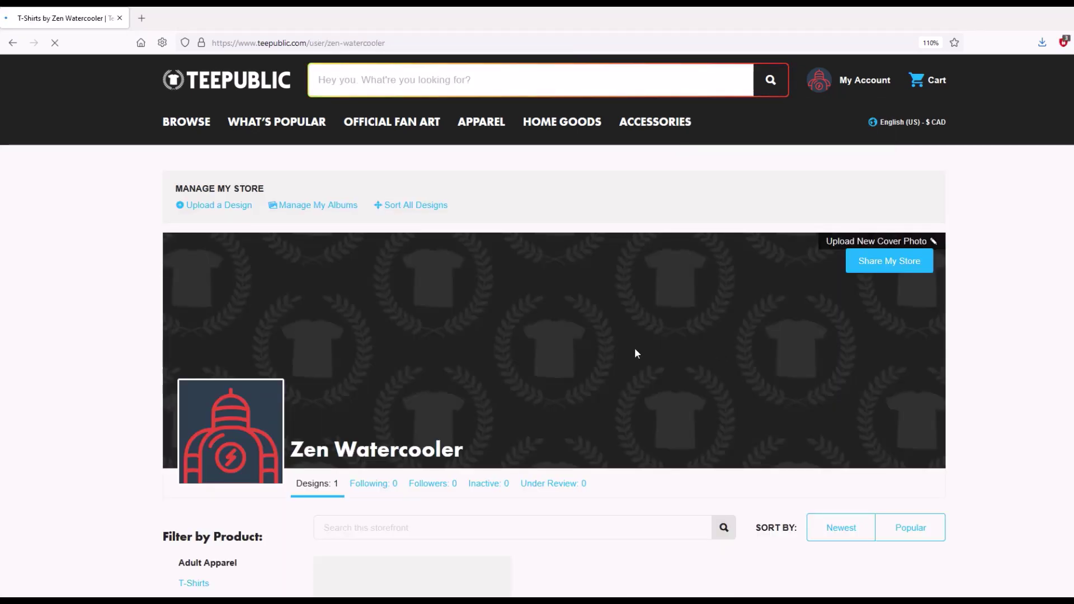
scroll(398, 320, down, 2)
scroll(506, 367, down, 3)
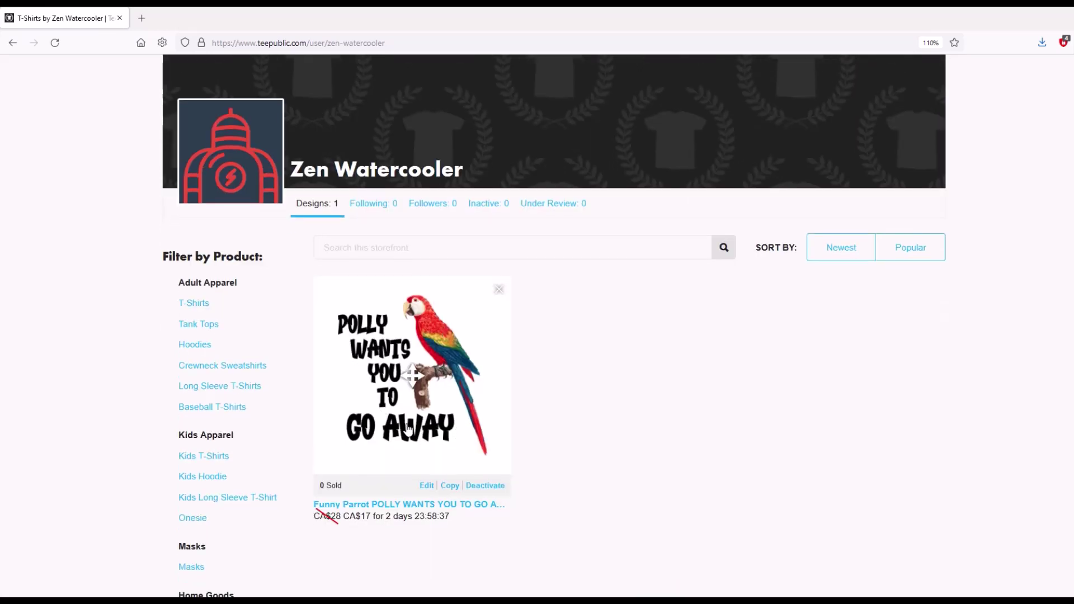
scroll(491, 384, up, 4)
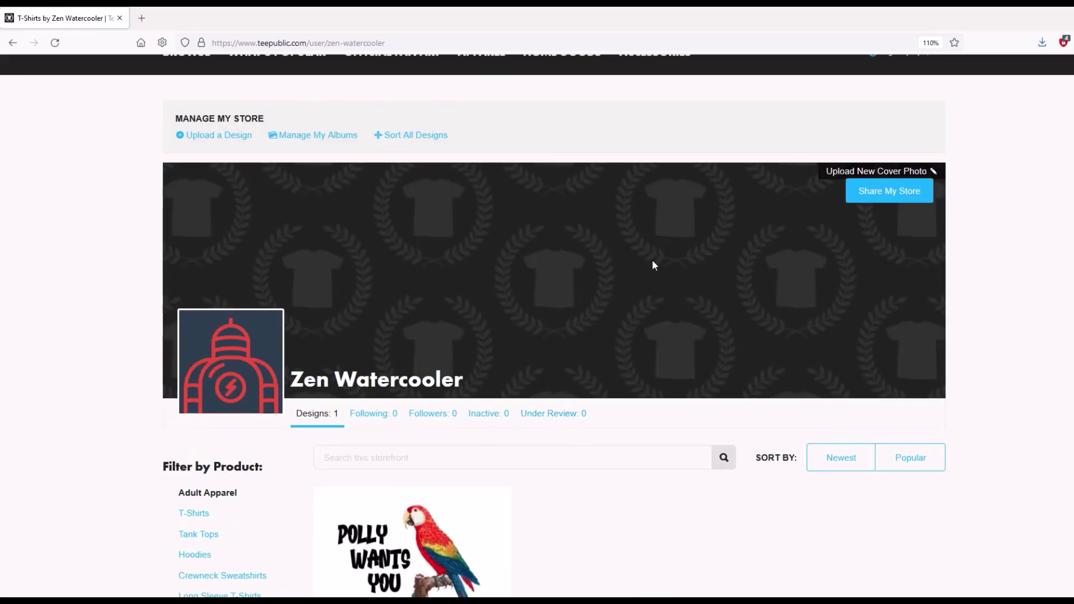
scroll(649, 325, down, 1)
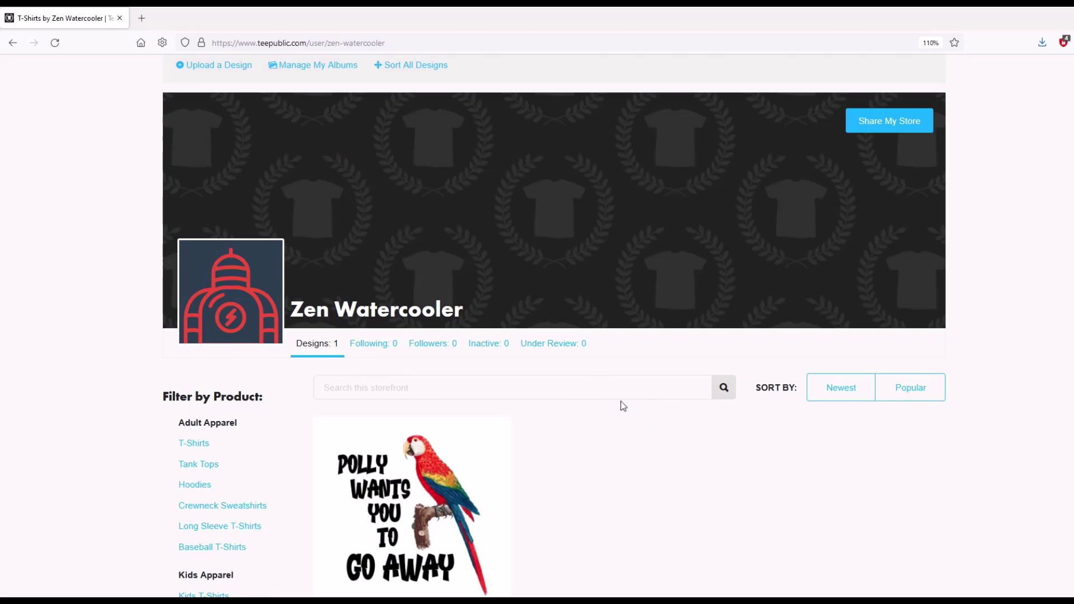
mouse_move(392, 142)
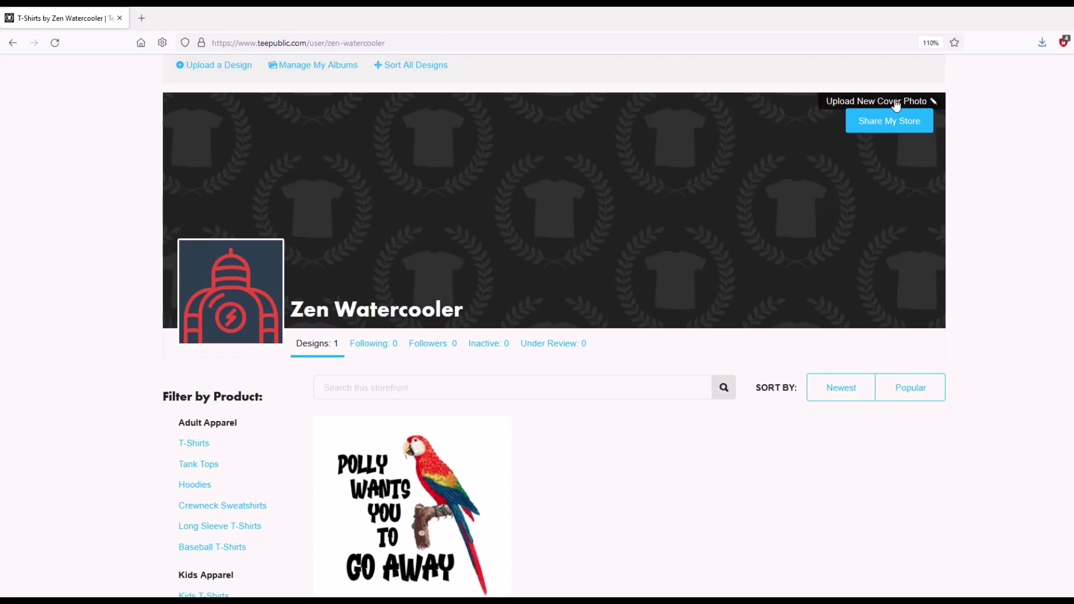
mouse_move(258, 288)
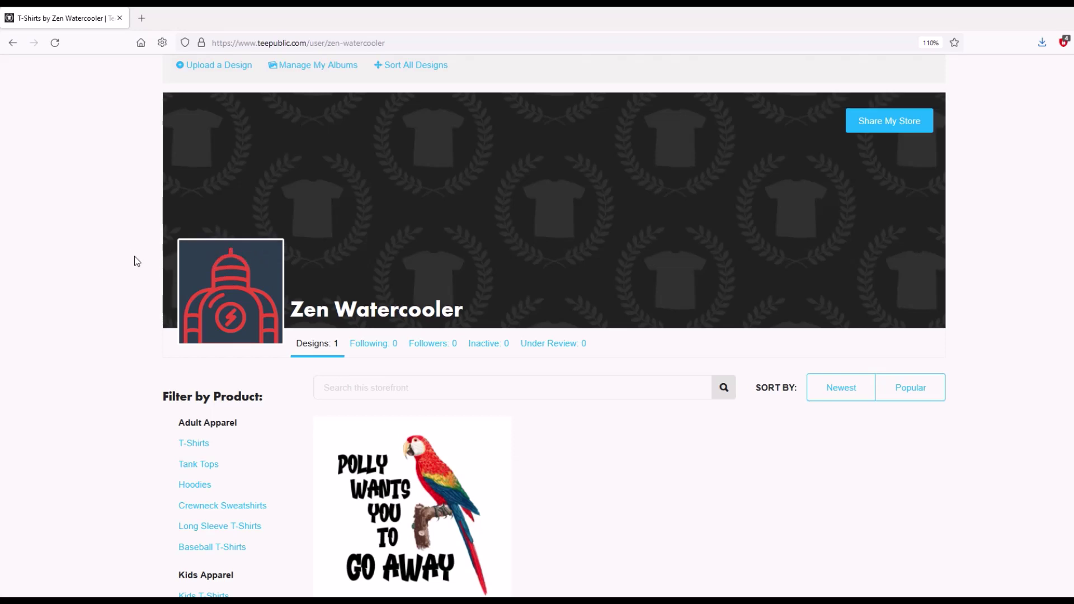
mouse_move(204, 246)
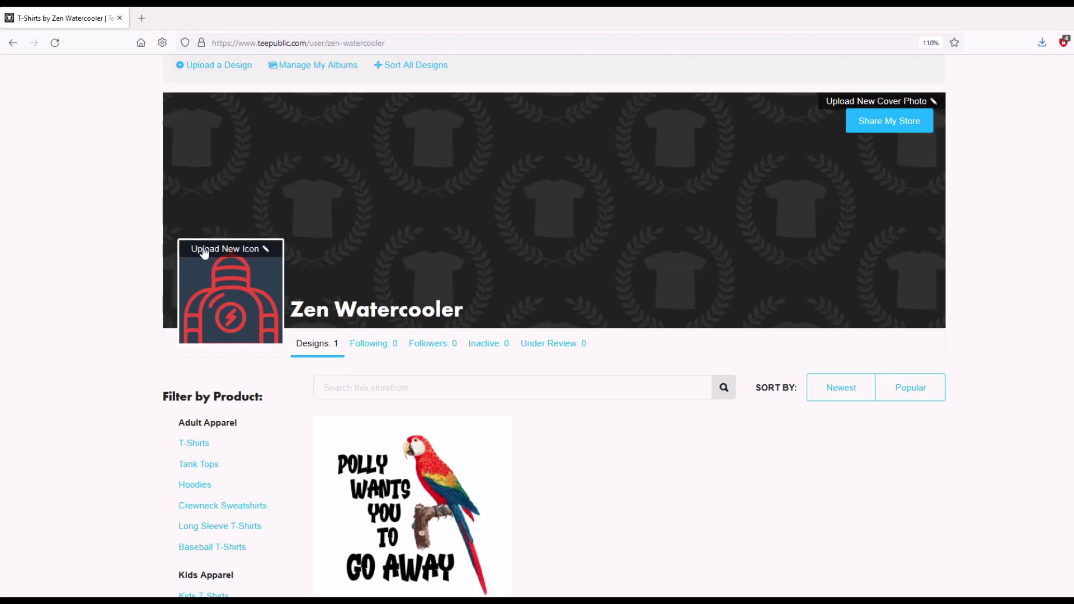
- Upload the light-blue water-jug image as the storefront's profile icon
click(239, 279)
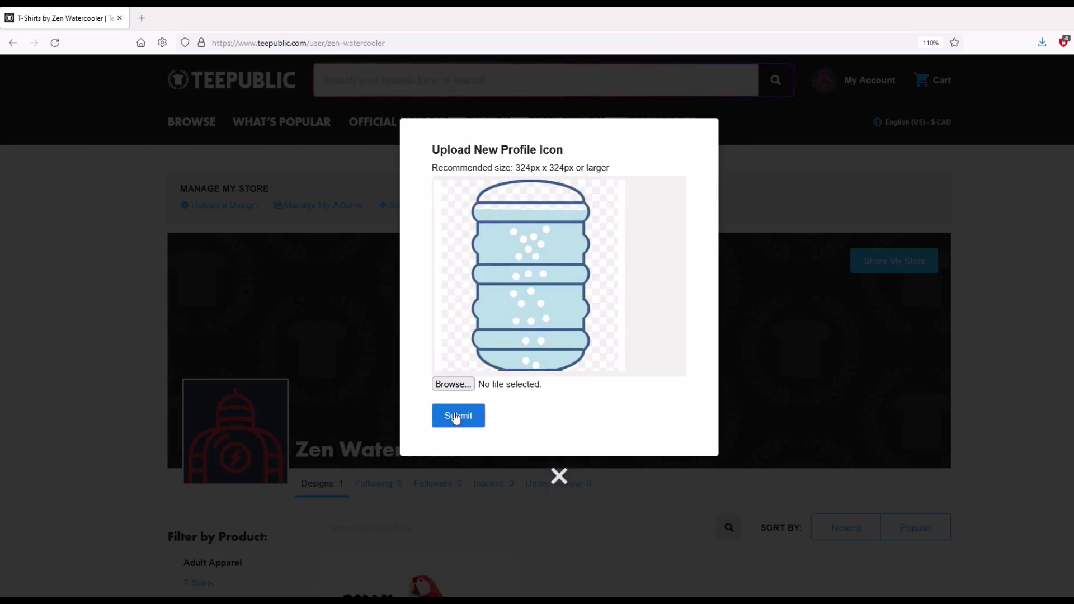
click(455, 418)
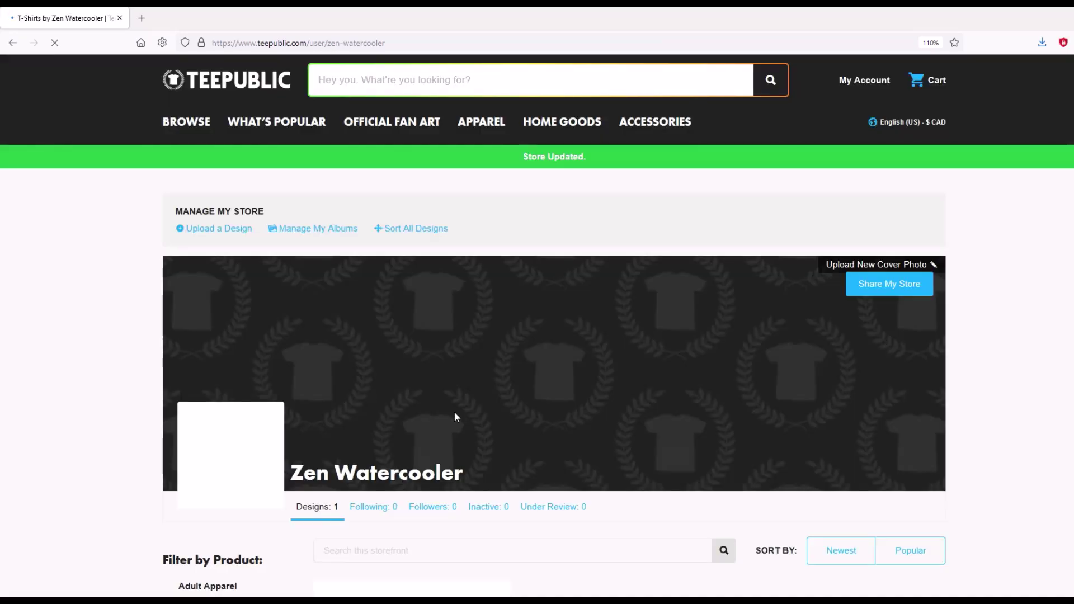
scroll(433, 416, down, 2)
scroll(434, 417, down, 2)
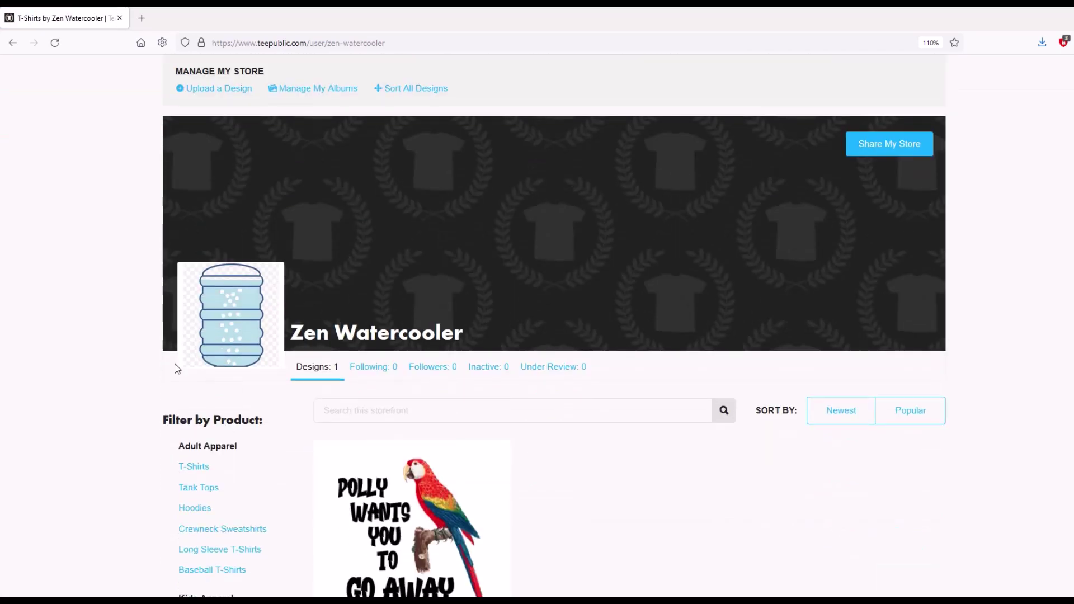
- Set the blue forest ZEN WATERCOOLER banner as the storefront cover photo
mouse_move(762, 171)
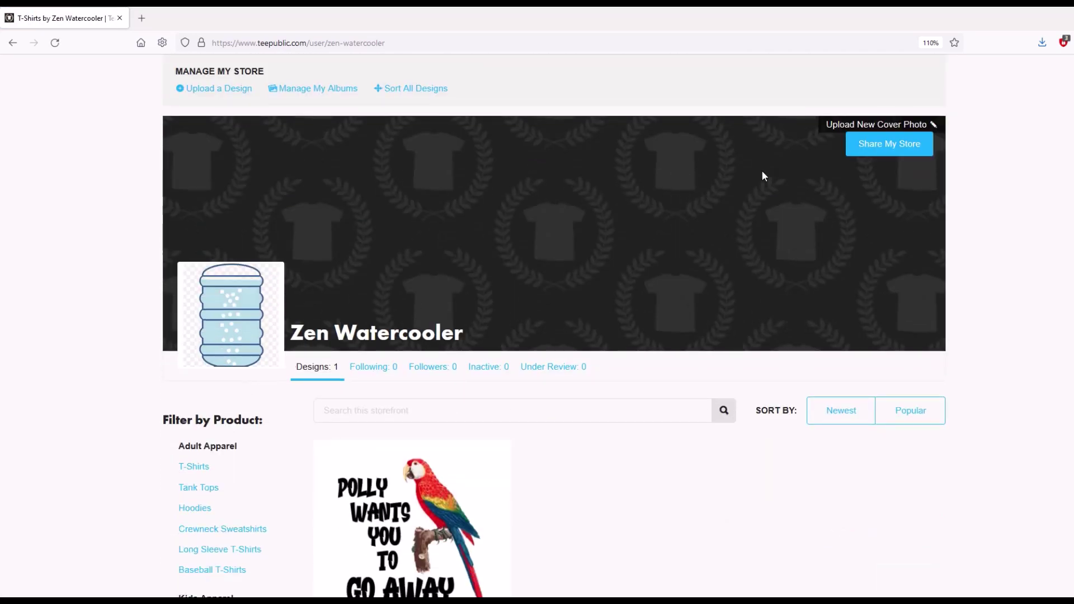
click(928, 128)
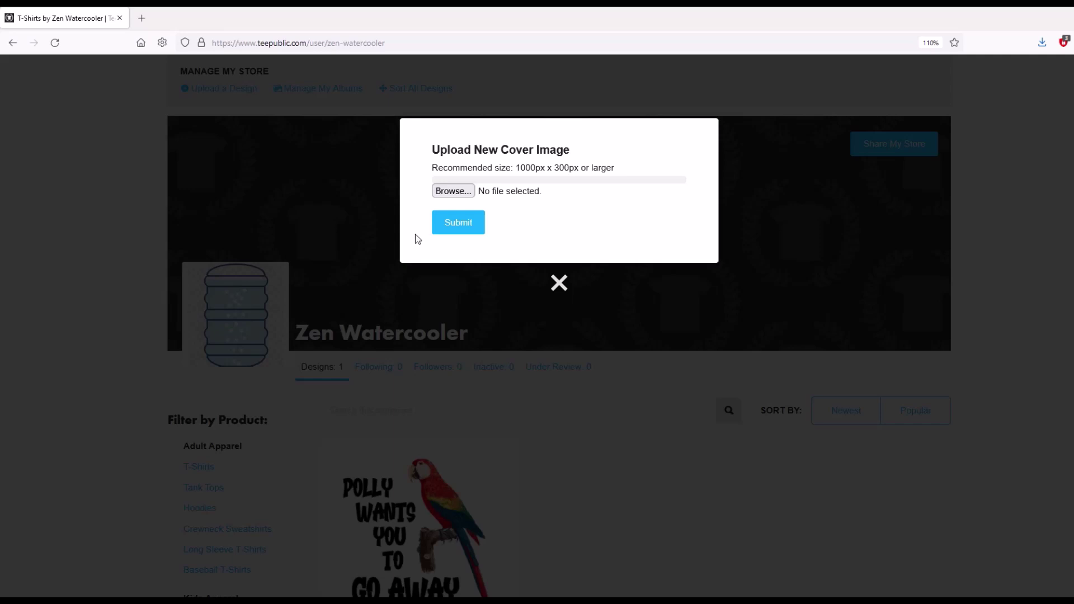
click(559, 282)
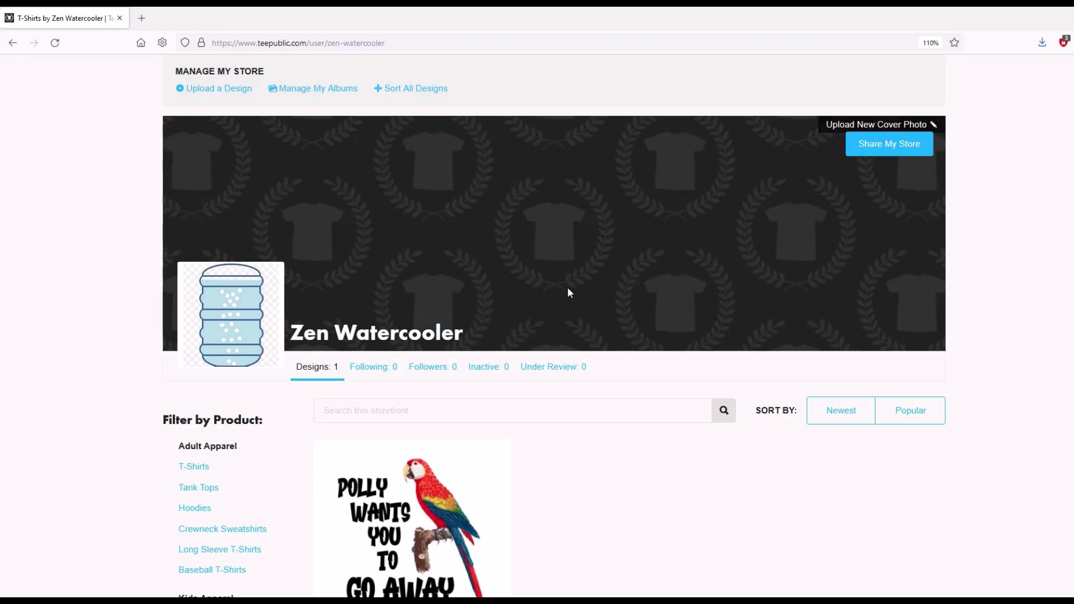
click(230, 171)
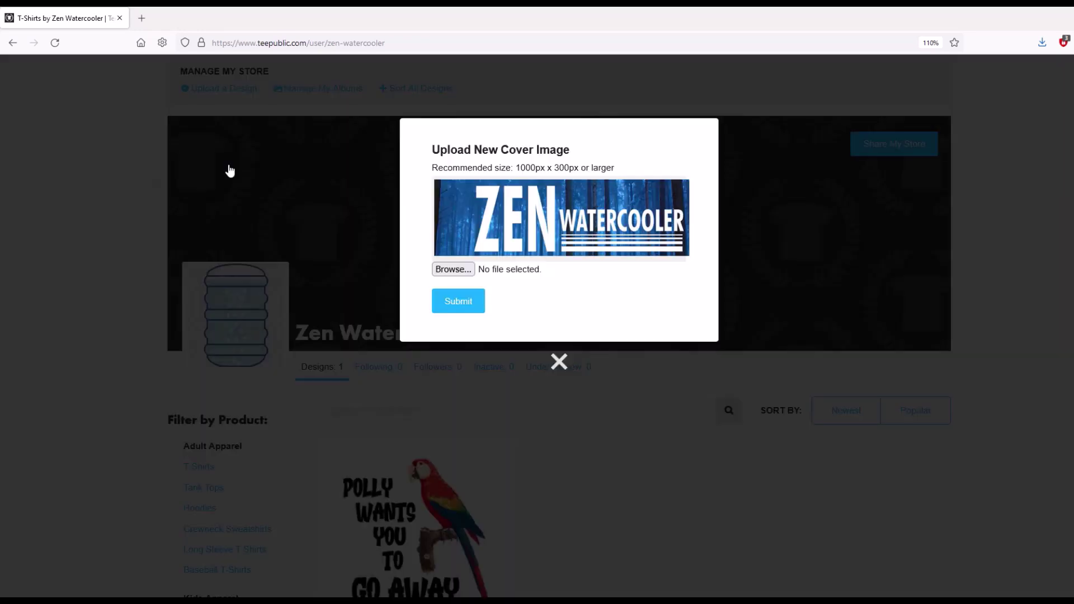
click(460, 303)
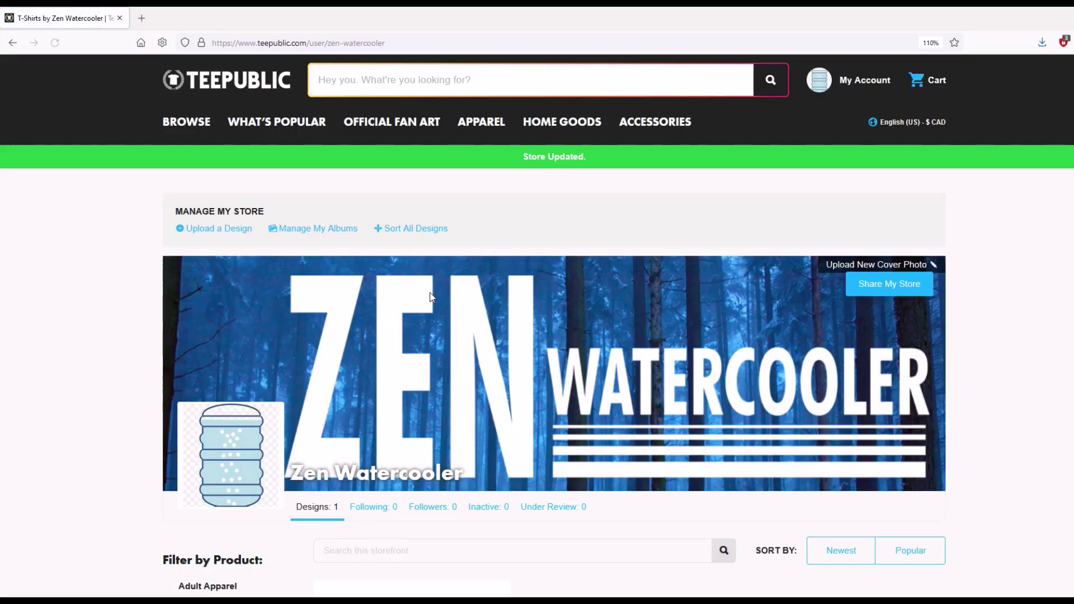
- Review the updated storefront, then go back to the TeePublic homepage
scroll(384, 293, down, 3)
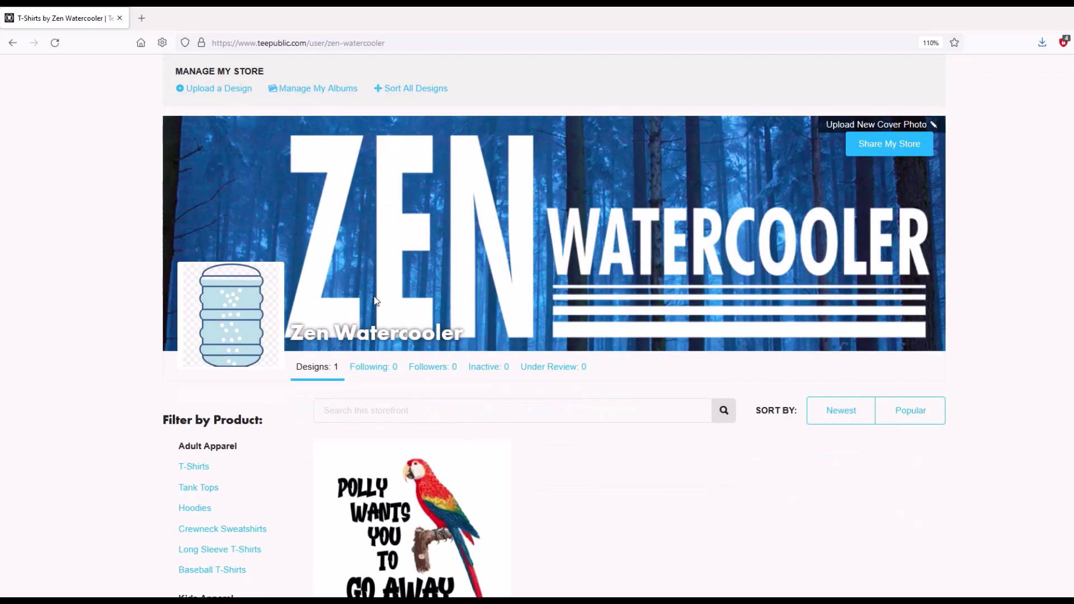
scroll(373, 297, down, 3)
mouse_move(364, 342)
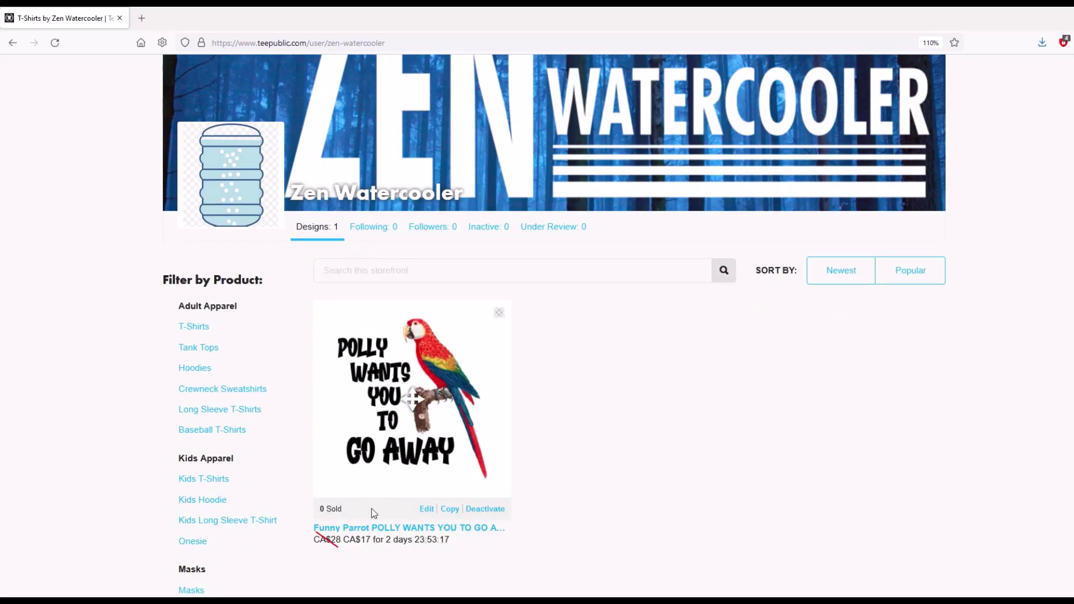
scroll(378, 492, up, 3)
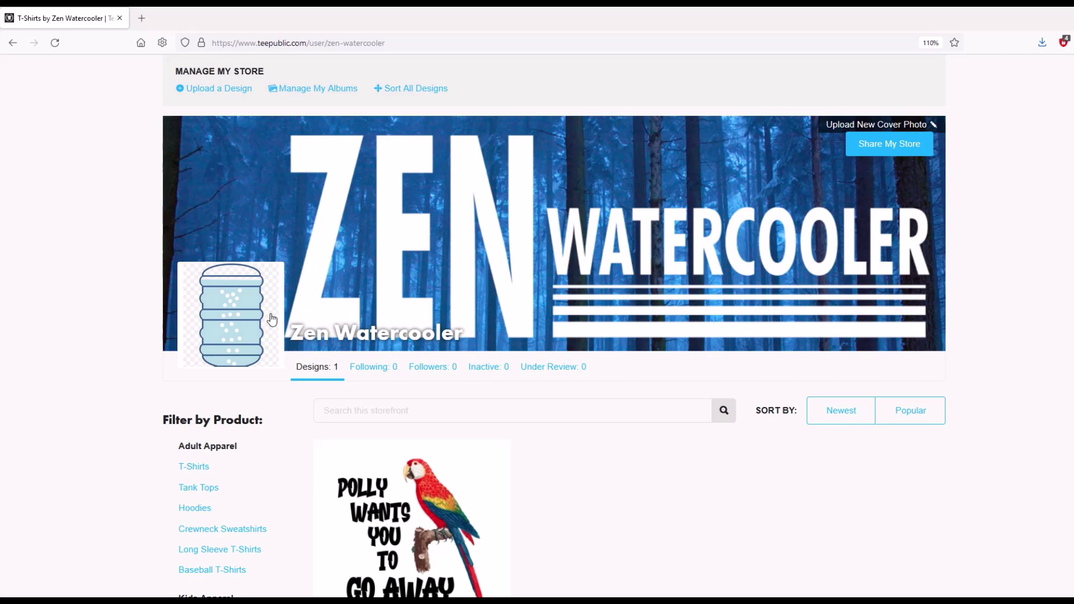
mouse_move(235, 327)
key(alt+Left)
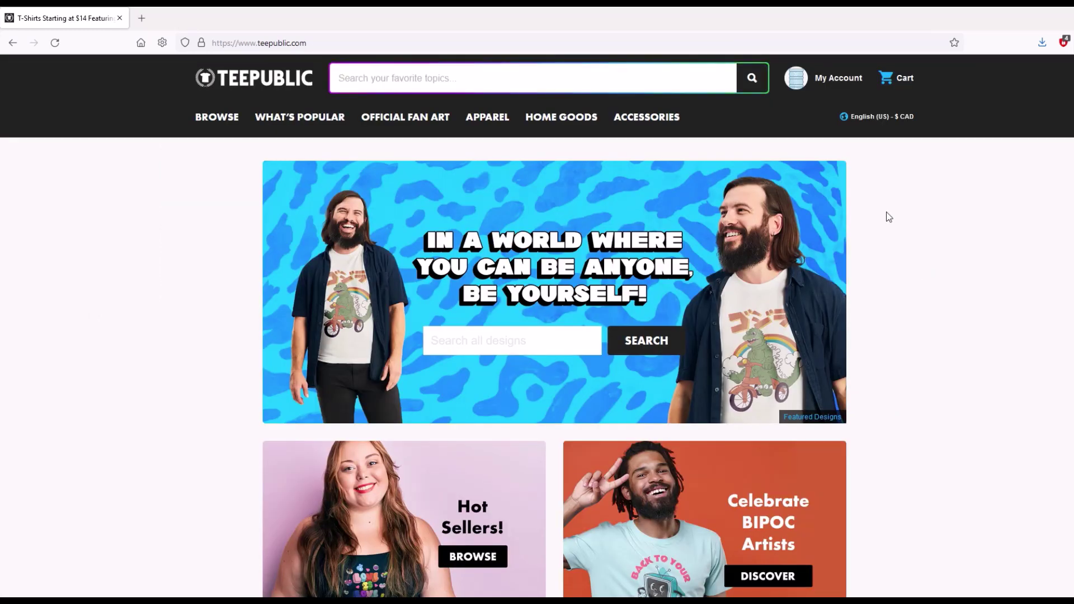
- Batch-upload the three Canadian flag PNGs, including Toronto and Ottawa, with the Multi-File Uploader
mouse_move(832, 82)
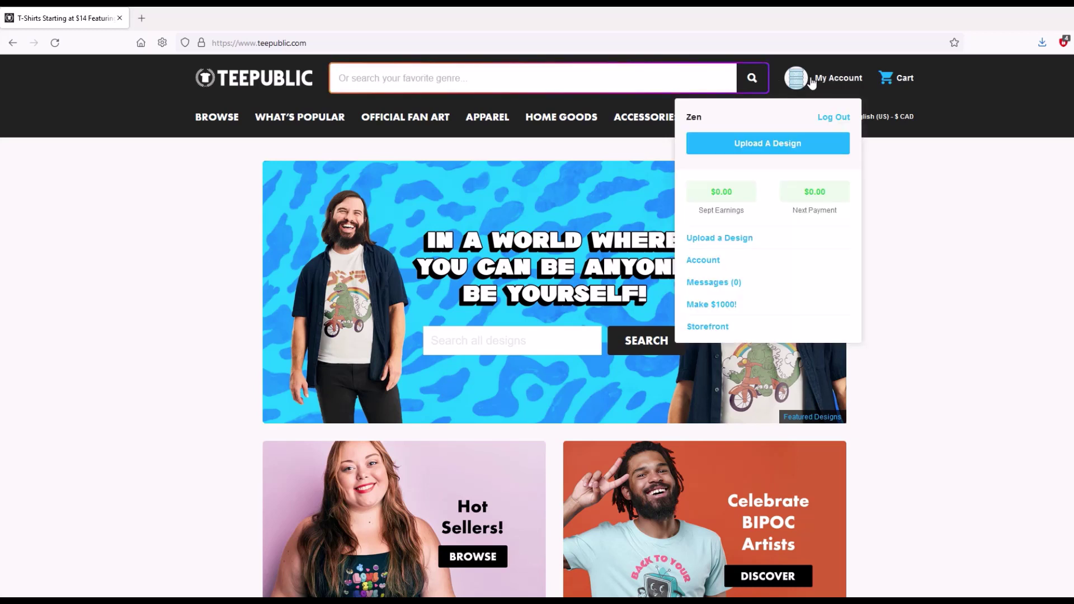
click(778, 147)
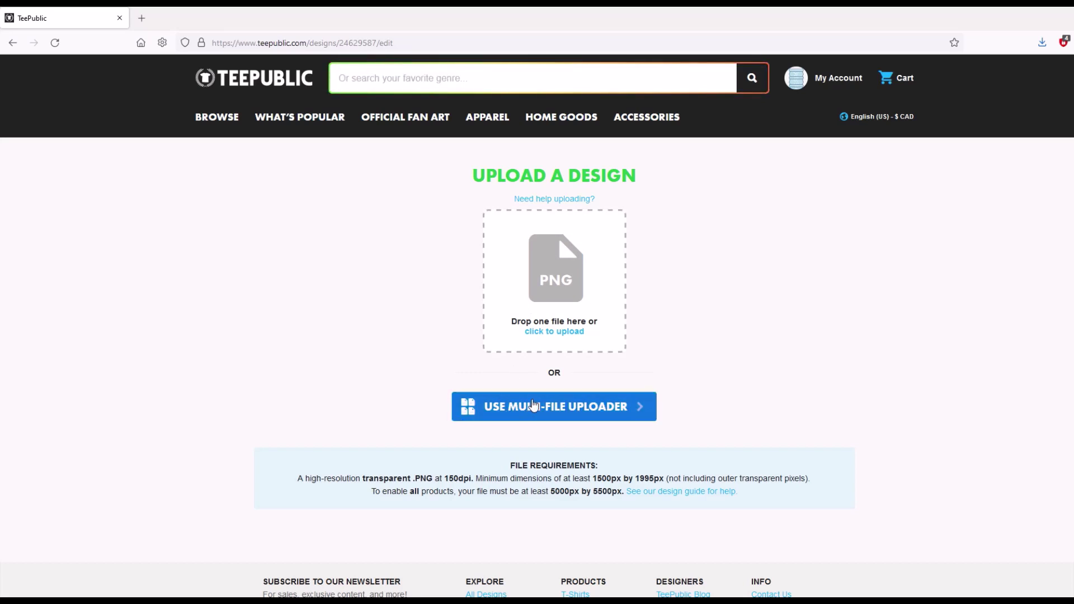
click(505, 409)
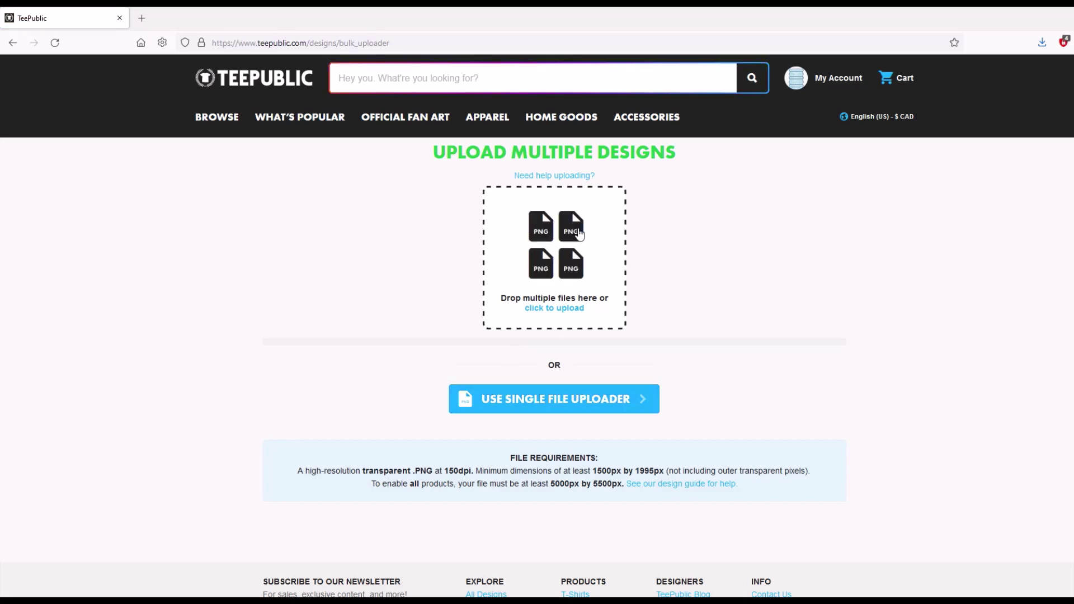
click(558, 274)
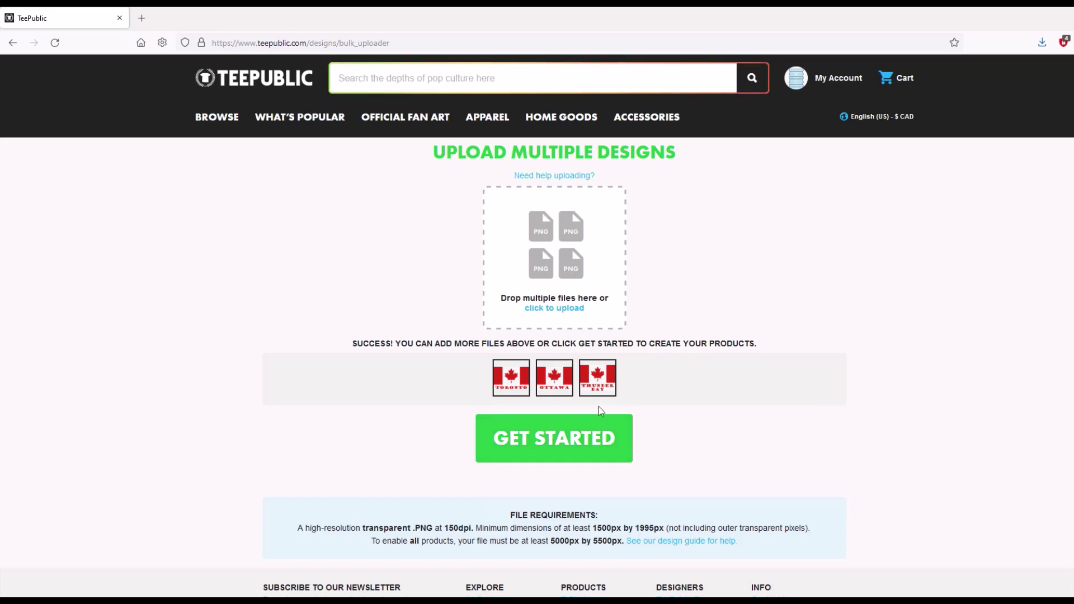
click(539, 449)
scroll(531, 452, down, 1)
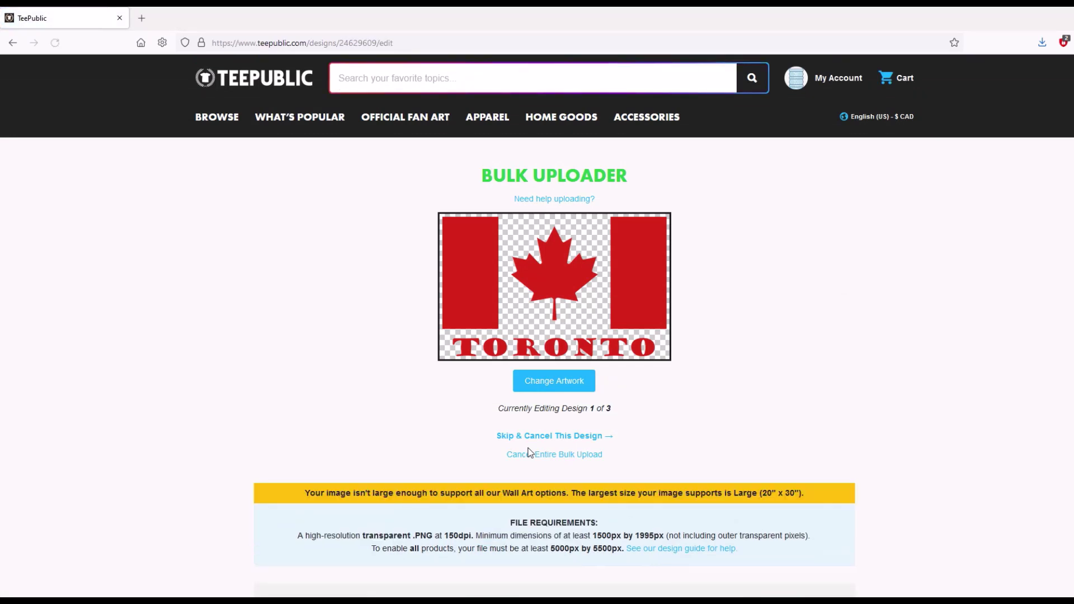
scroll(473, 439, down, 1)
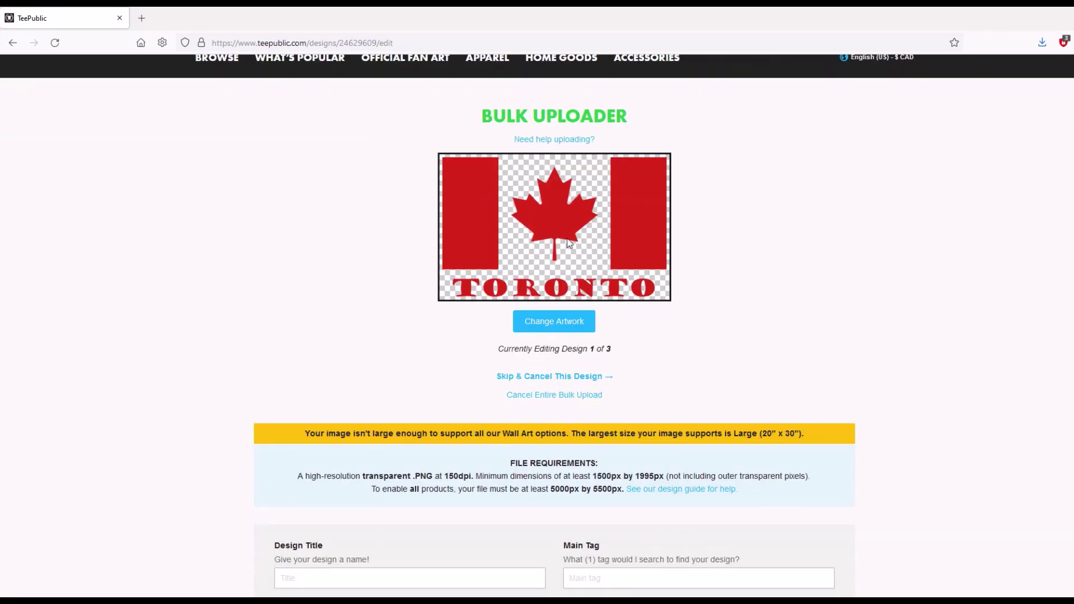
scroll(530, 271, down, 2)
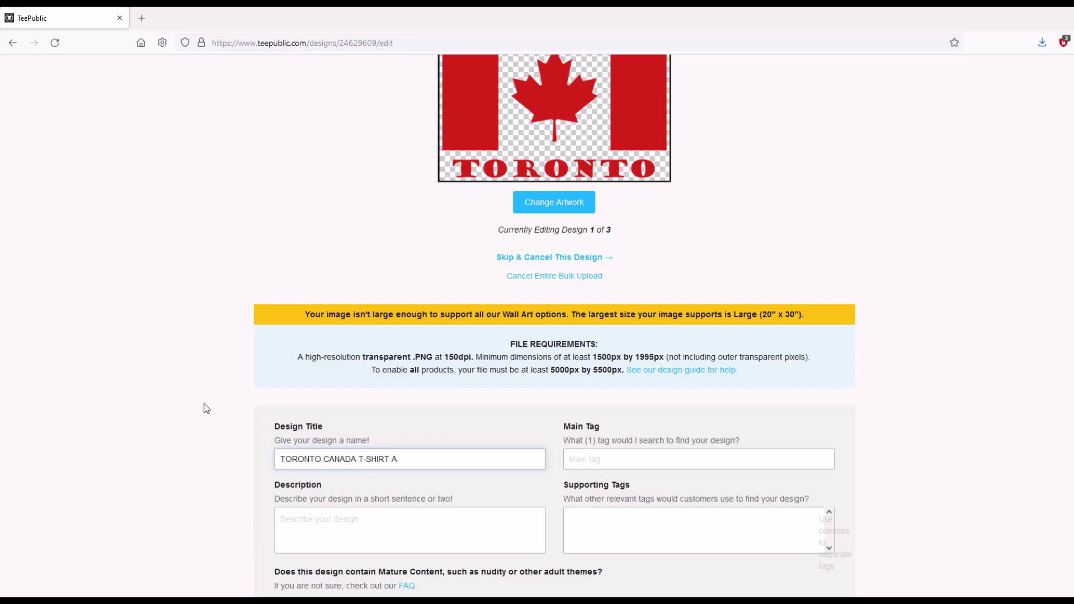
text(ODIE MAPLE LEAF CANADIAN PROUD PATRIOTIC FLAG ONTARIO GIFT)
key(Tab)
text(canada)
key(Tab)
scroll(207, 409, down, 3)
text(canadian,toronto,canada day,patriotic,canada pride,canadian pride,)
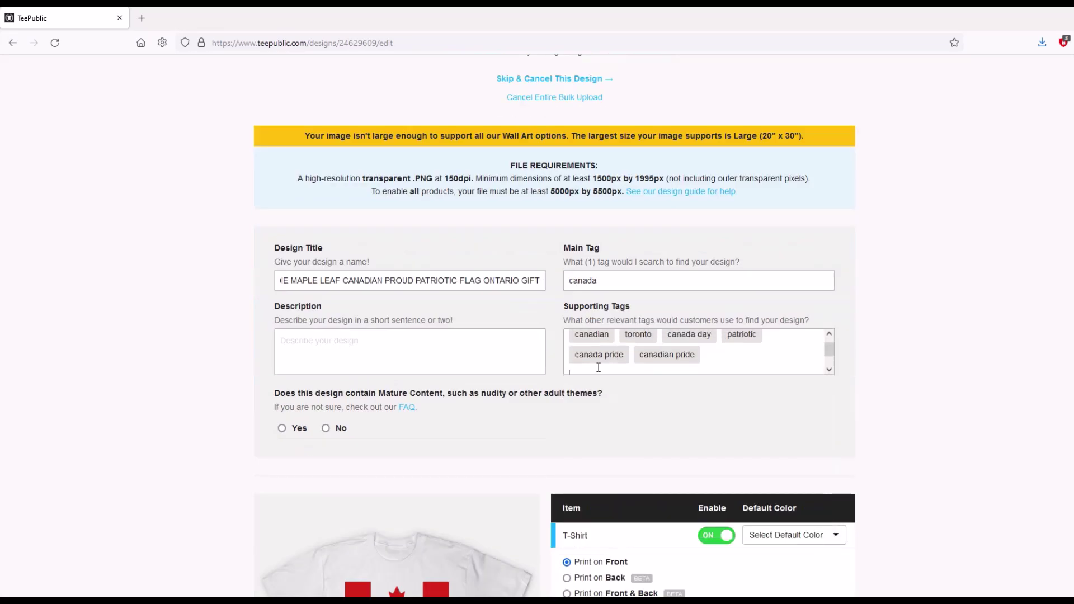
text(proud canadian,canada flag,maple leaf,canadian flag,toronto text,i love toronto,canuck,canada)
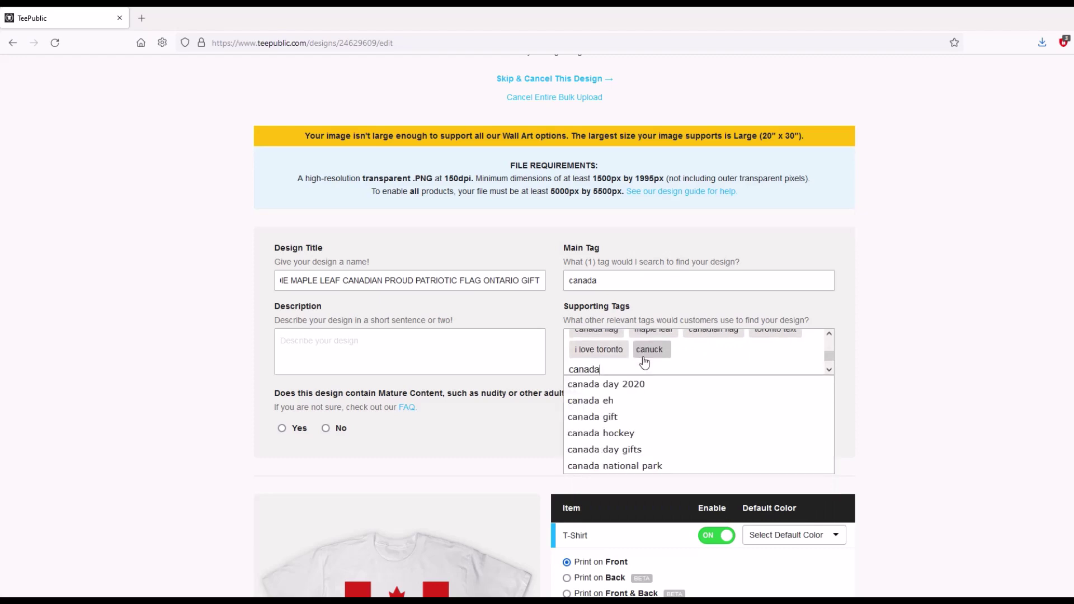
text( day gift,)
click(458, 358)
text(Canad)
scroll(554, 336, down, 10)
scroll(886, 351, up, 15)
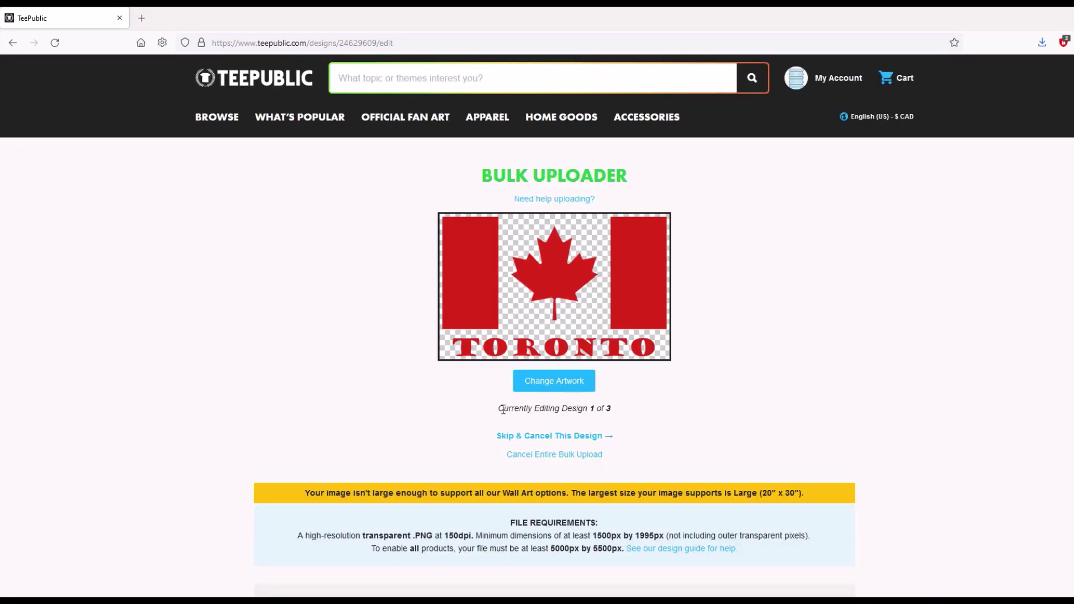
drag(501, 409, 653, 410)
click(656, 413)
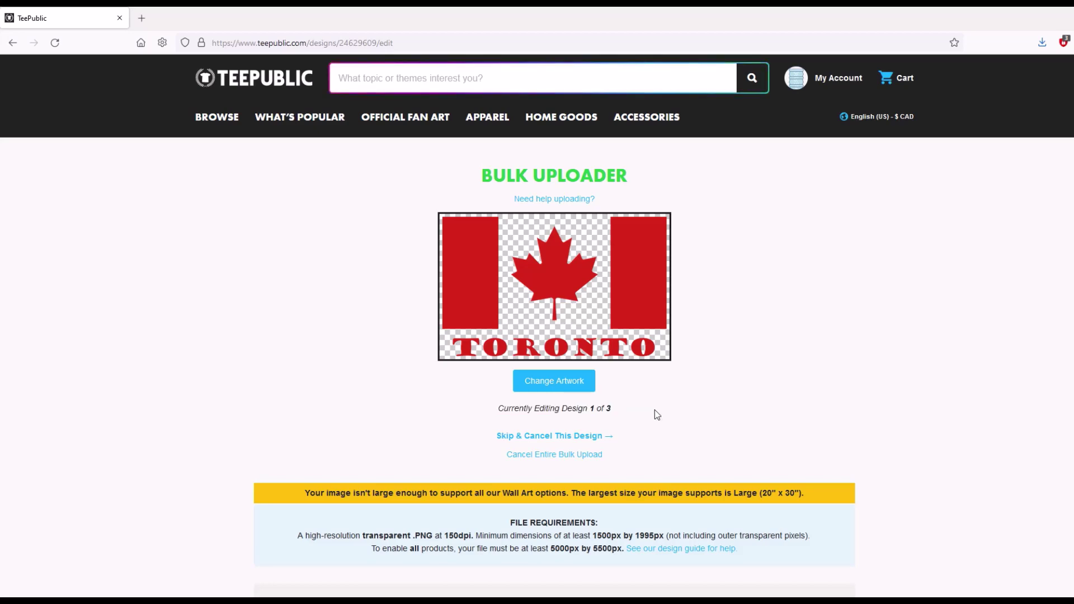
- Shrink the Toronto flag on the mug to 41% and shift it left
scroll(496, 417, down, 9)
scroll(496, 414, down, 9)
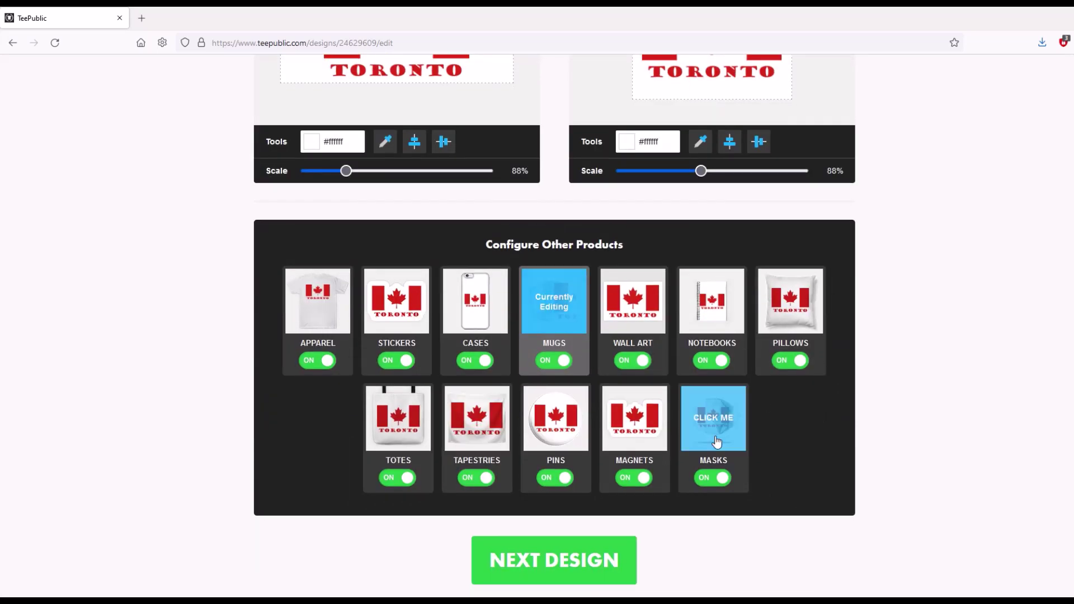
scroll(475, 288, up, 5)
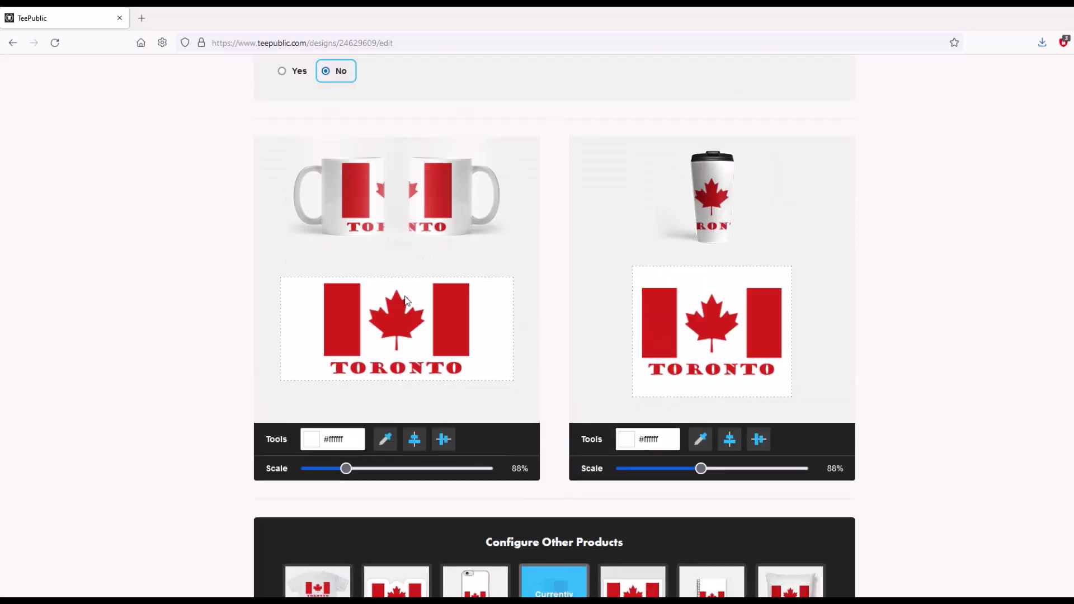
drag(346, 468, 324, 469)
drag(374, 328, 344, 327)
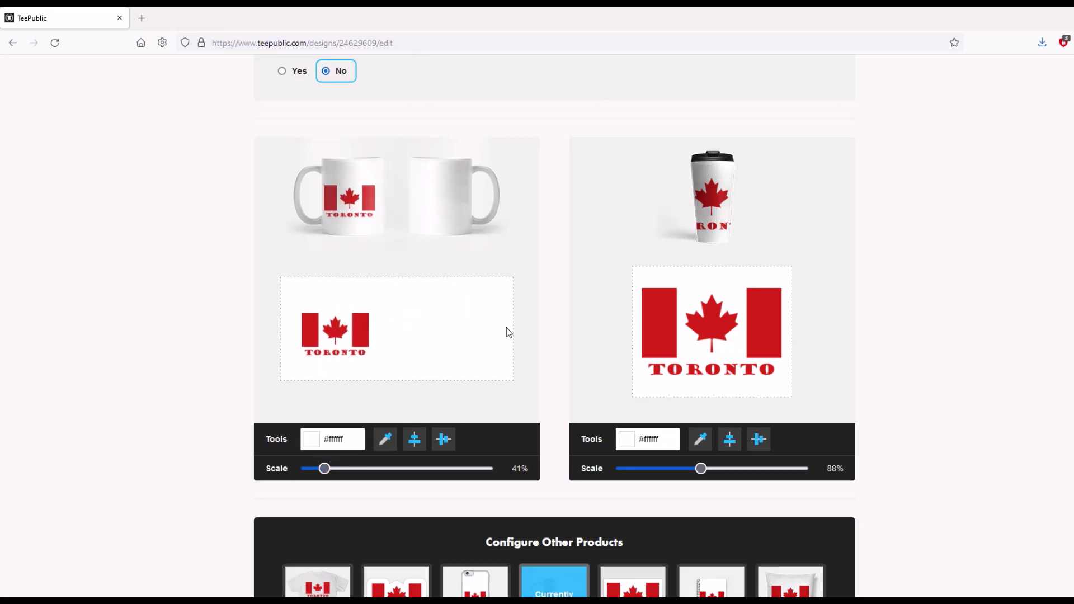
- Make the Toronto design's magnet a circle
scroll(770, 330, down, 4)
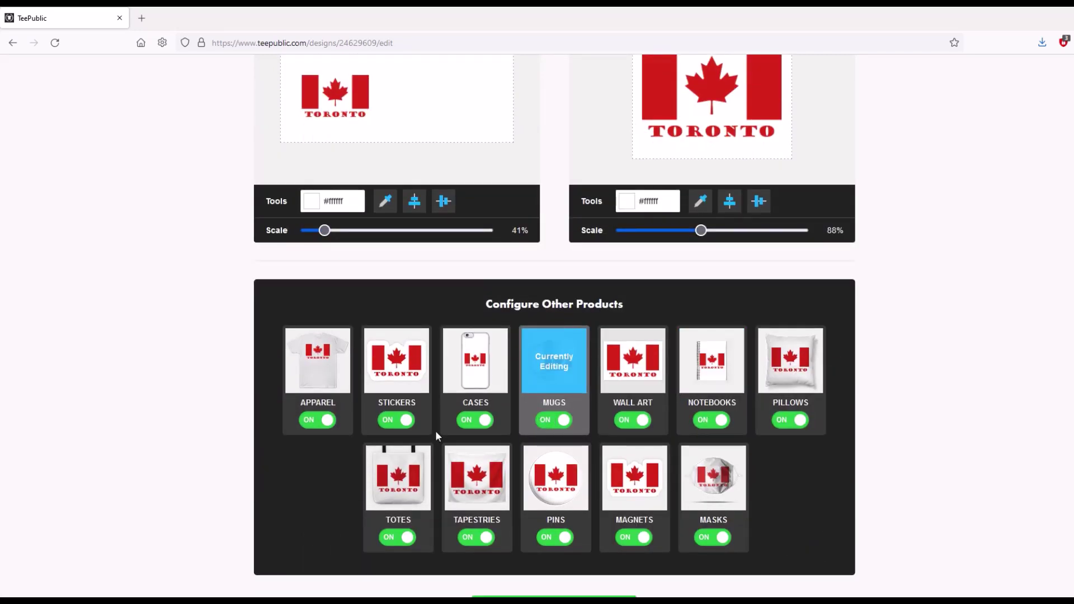
click(635, 478)
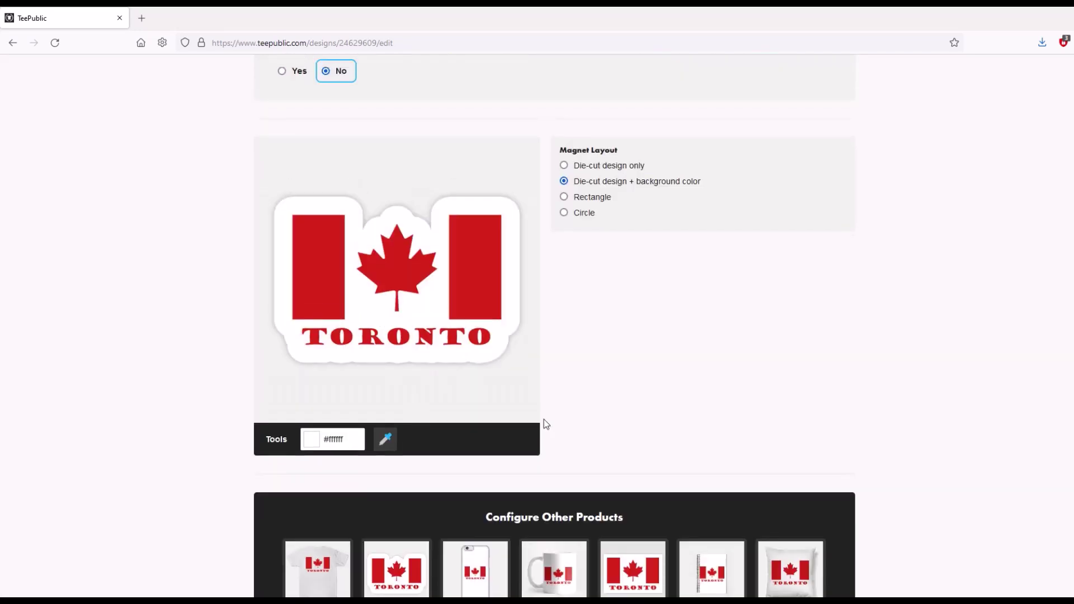
click(563, 212)
- Make the sticker rectangular and move on to design 3, the Thunder Bay flag
scroll(572, 311, down, 3)
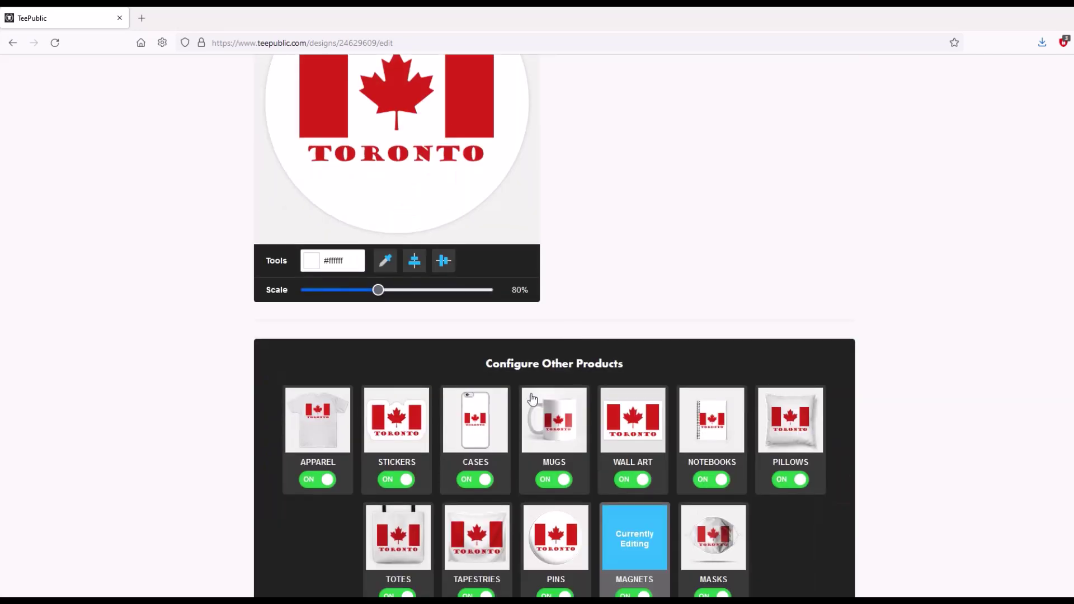
click(388, 438)
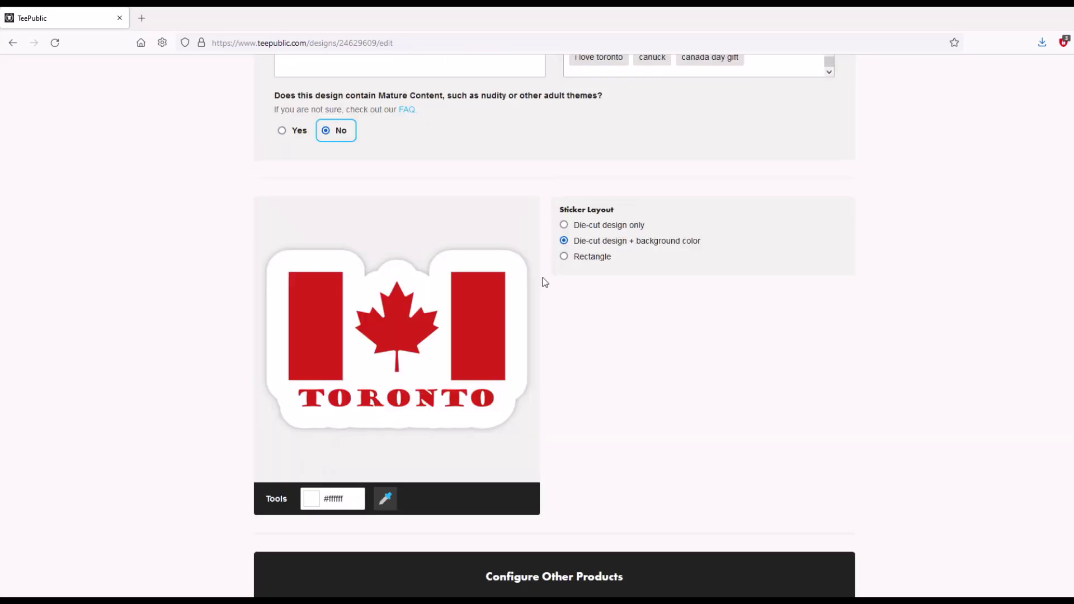
click(564, 257)
scroll(361, 317, up, 8)
scroll(297, 288, up, 3)
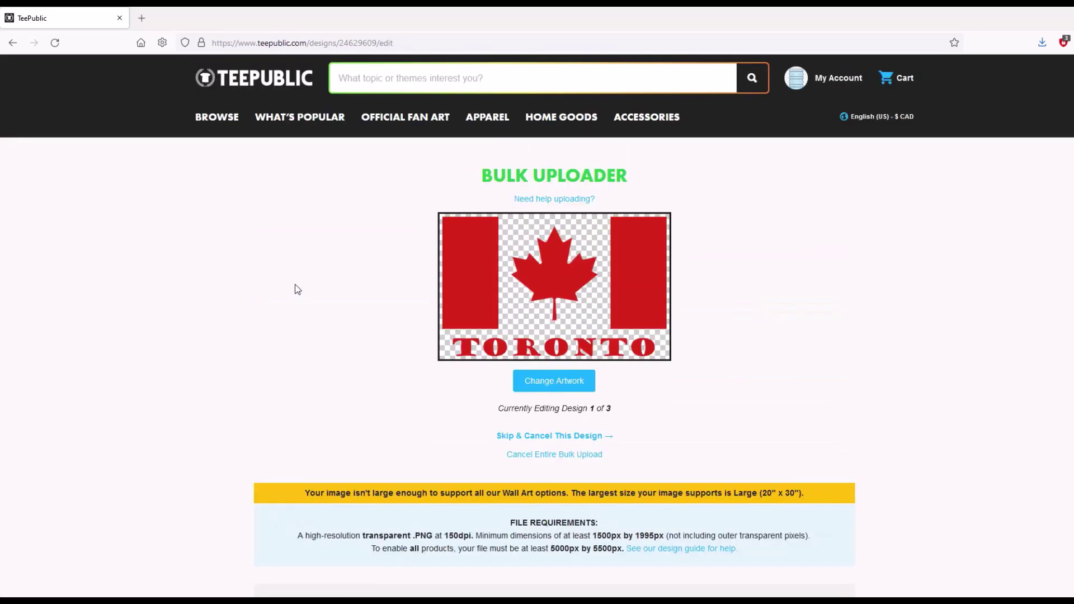
scroll(384, 226, down, 5)
scroll(385, 227, down, 3)
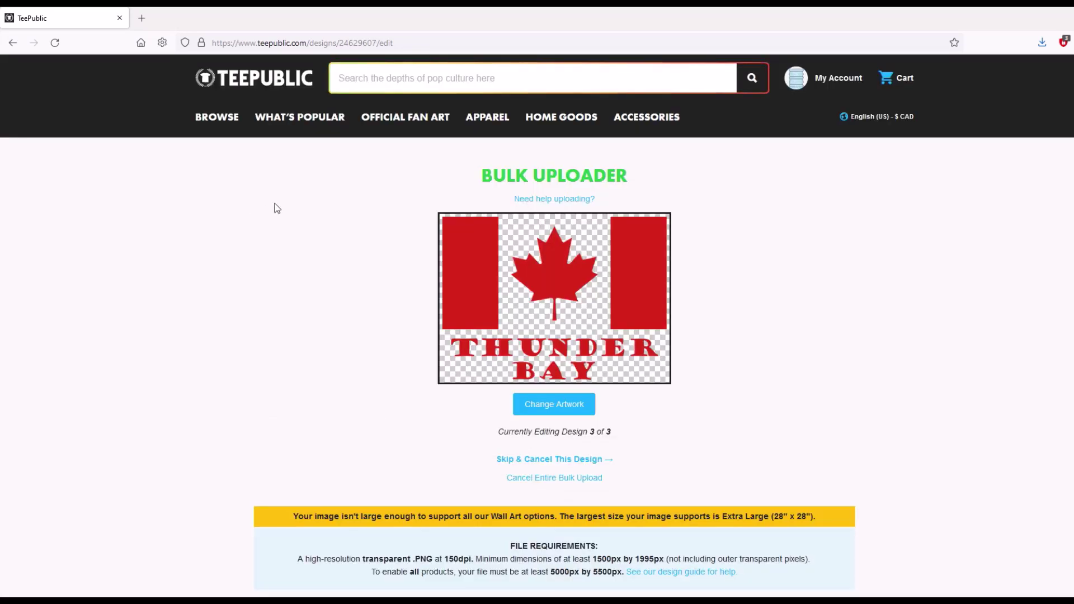
- Publish all three flag designs and review the storefront now listing four designs
drag(500, 435, 612, 439)
scroll(419, 395, down, 2)
scroll(418, 394, down, 20)
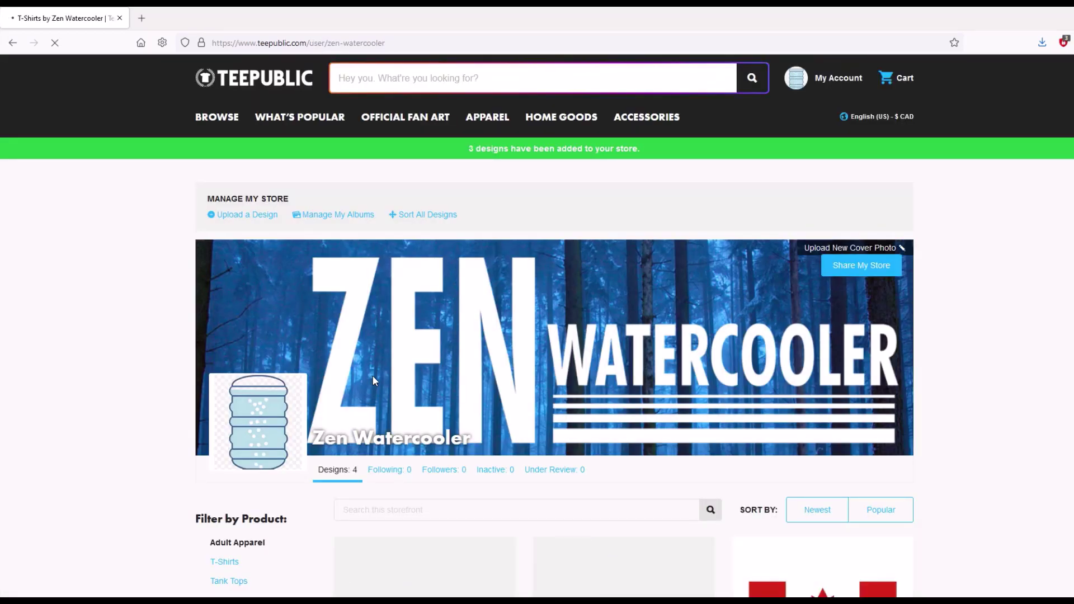
scroll(373, 376, down, 3)
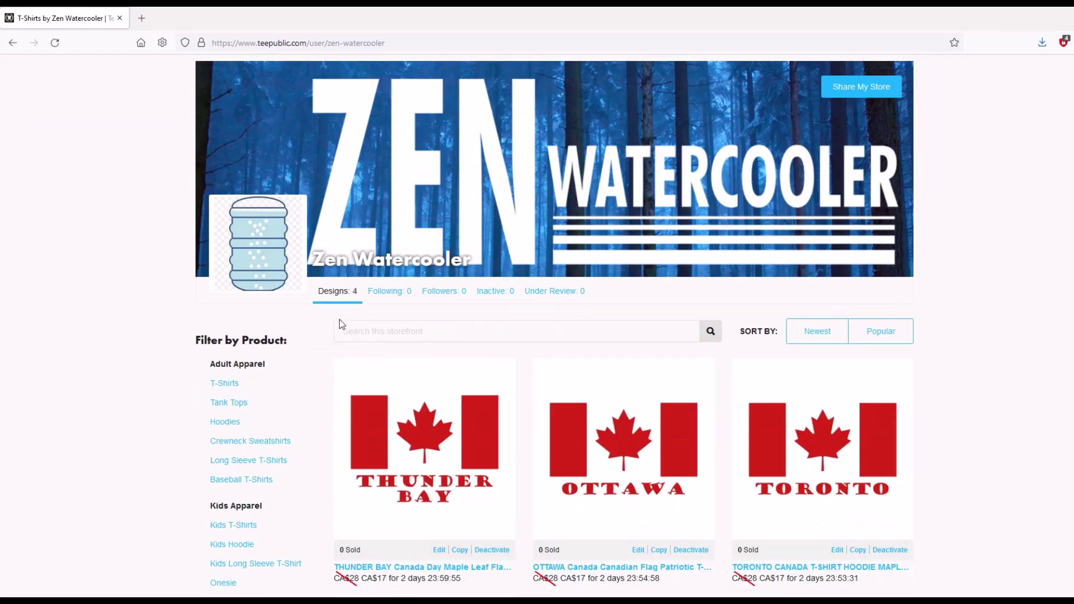
scroll(341, 330, down, 2)
scroll(769, 351, down, 1)
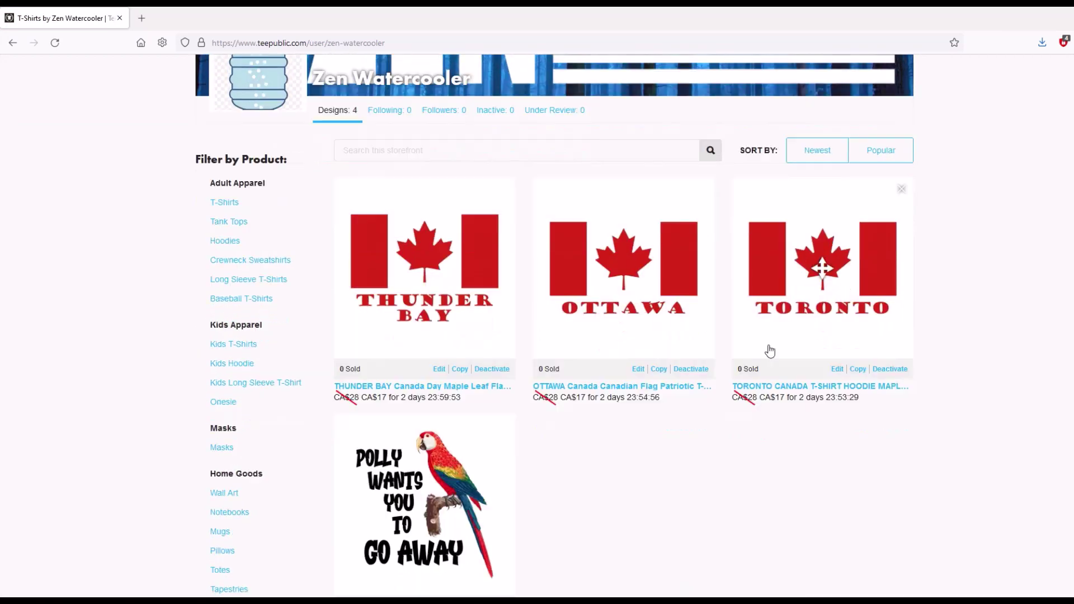
scroll(601, 417, down, 1)
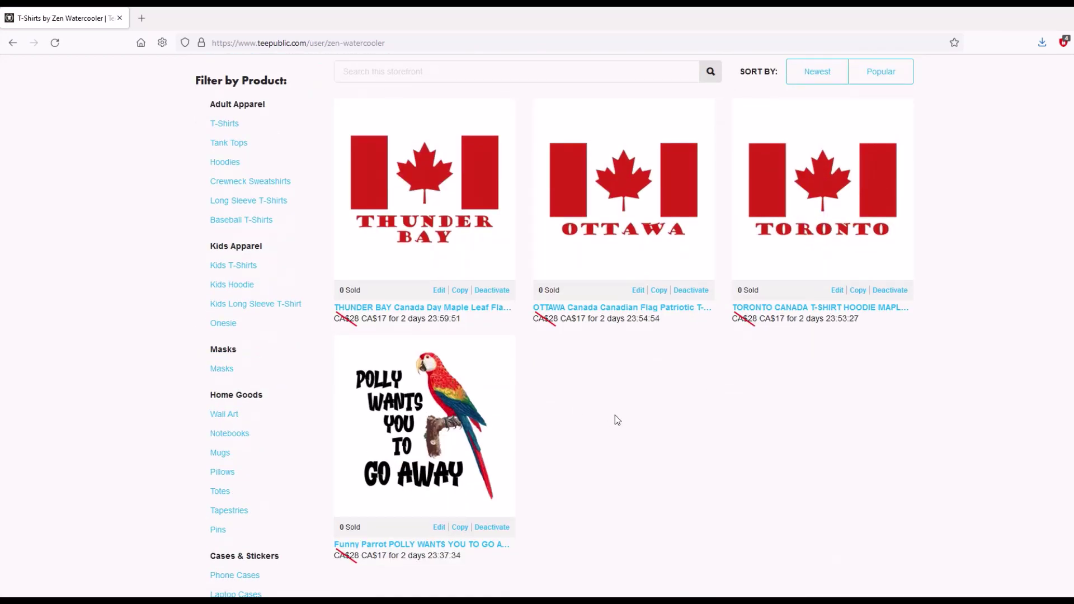
scroll(619, 428, up, 2)
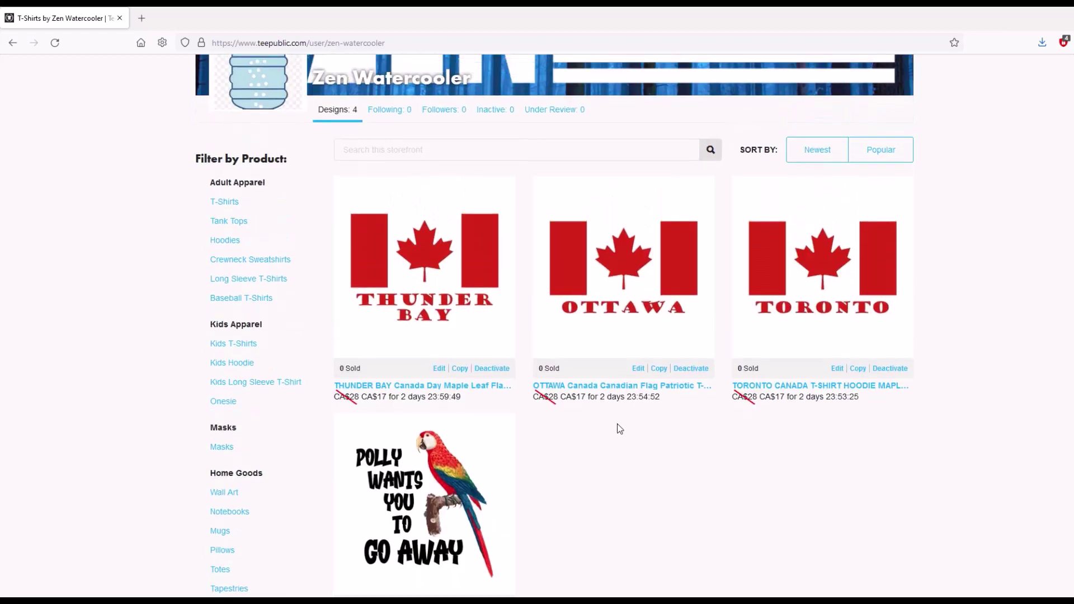
scroll(132, 274, up, 1)
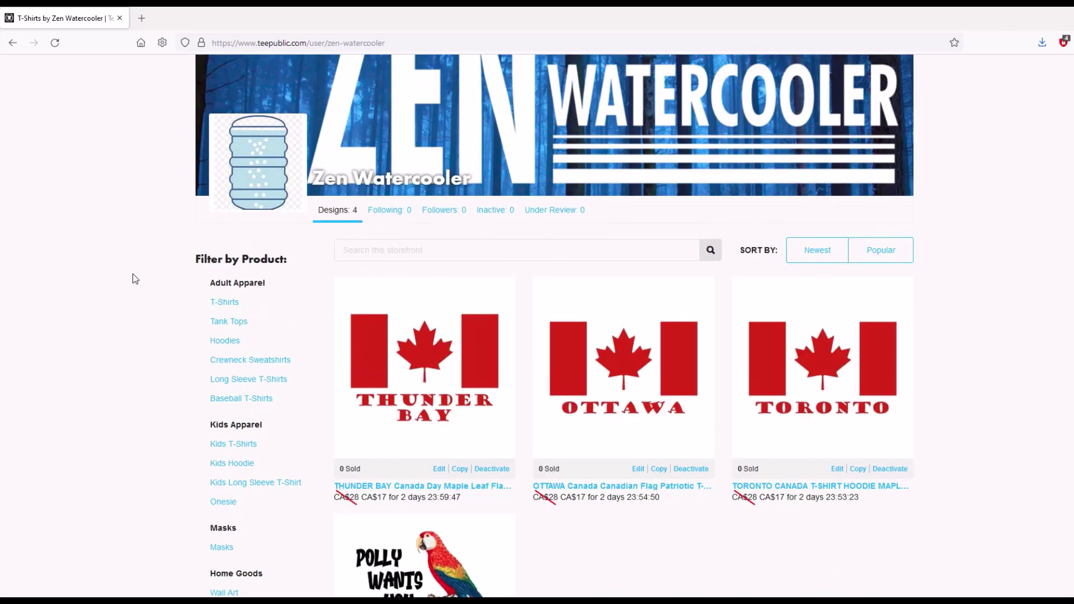
scroll(133, 274, up, 3)
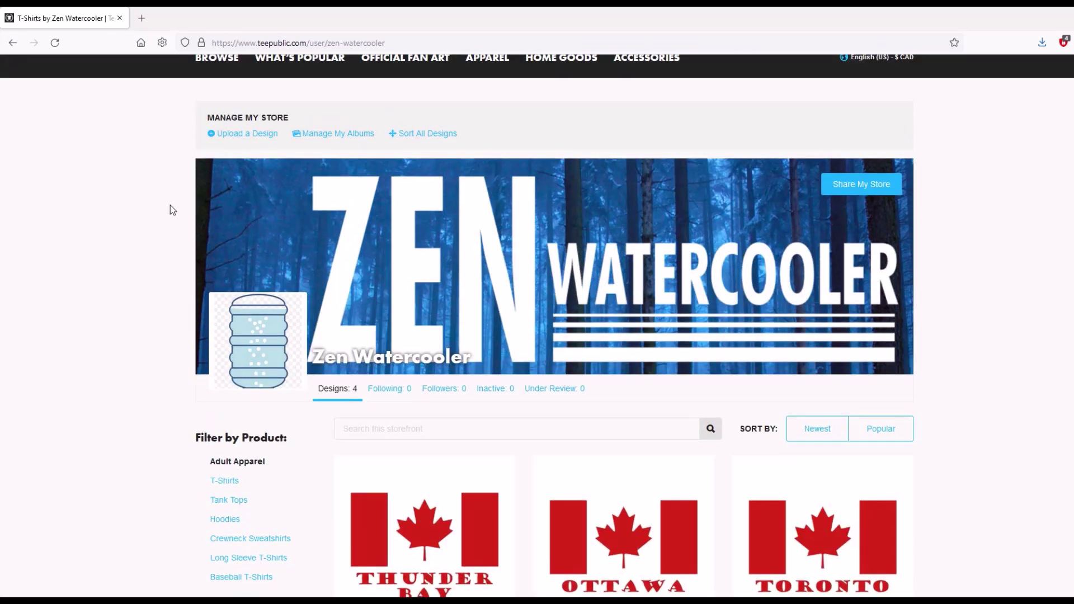
- Move the parrot design ahead of the Thunder Bay, Ottawa and Toronto flags and save the order
scroll(192, 180, up, 1)
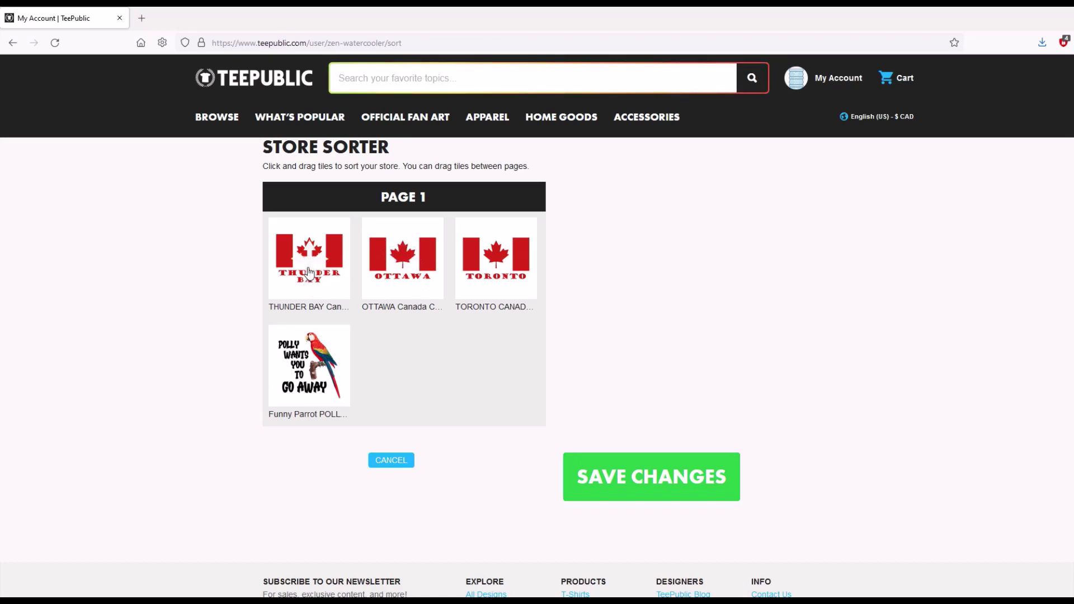
drag(309, 265, 392, 370)
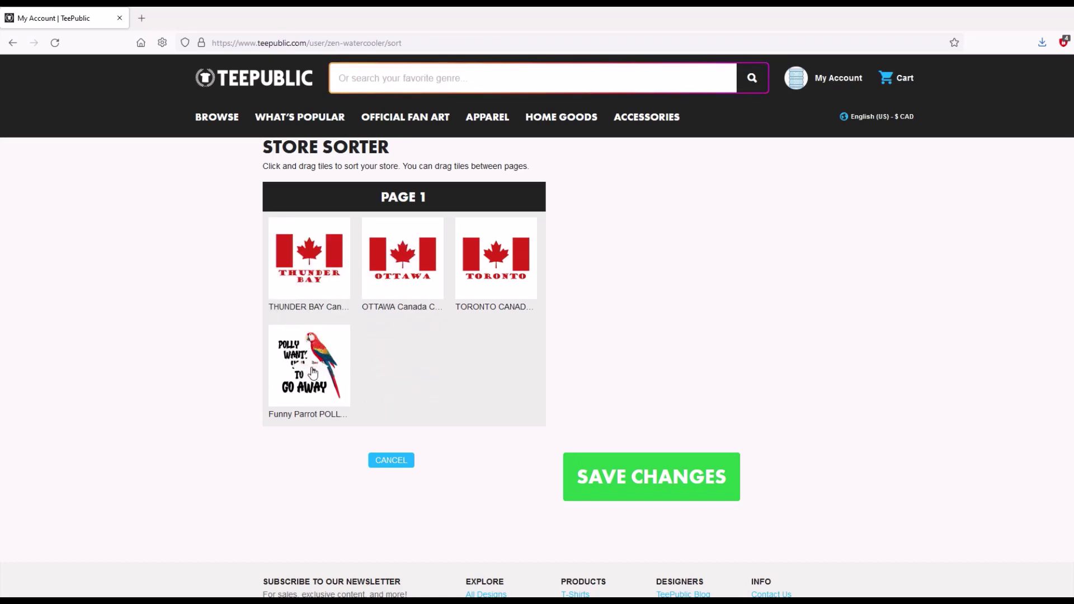
drag(312, 372, 309, 265)
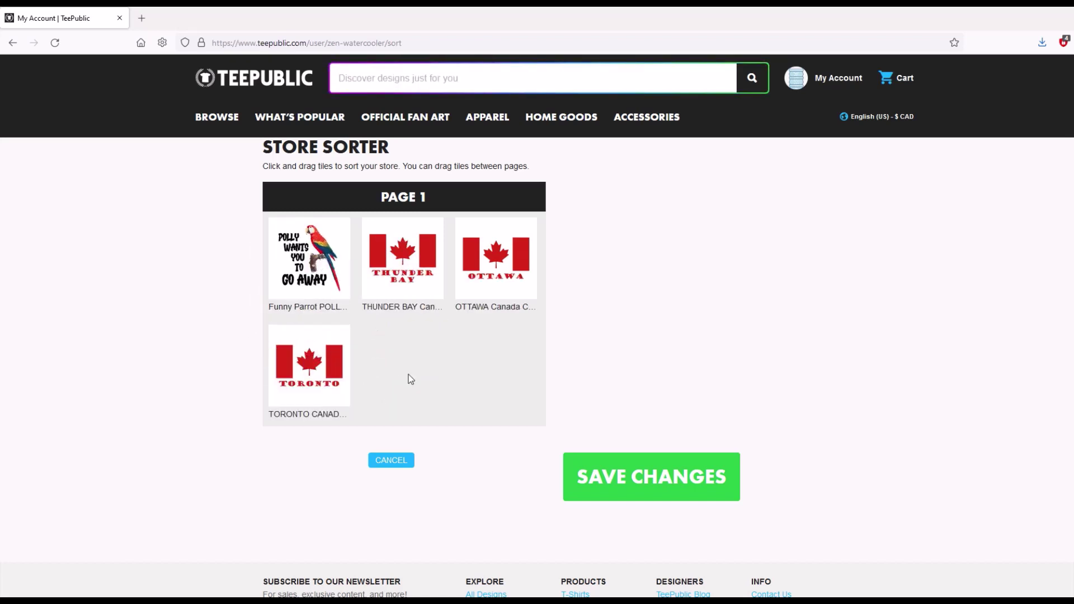
click(633, 480)
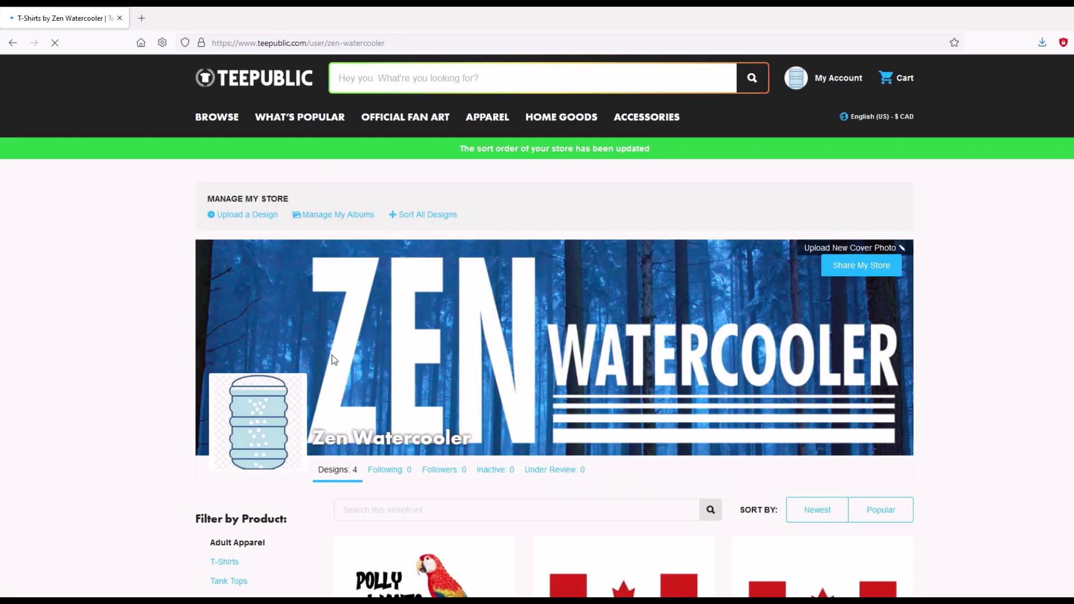
scroll(390, 394, down, 4)
scroll(432, 380, down, 2)
scroll(432, 360, up, 2)
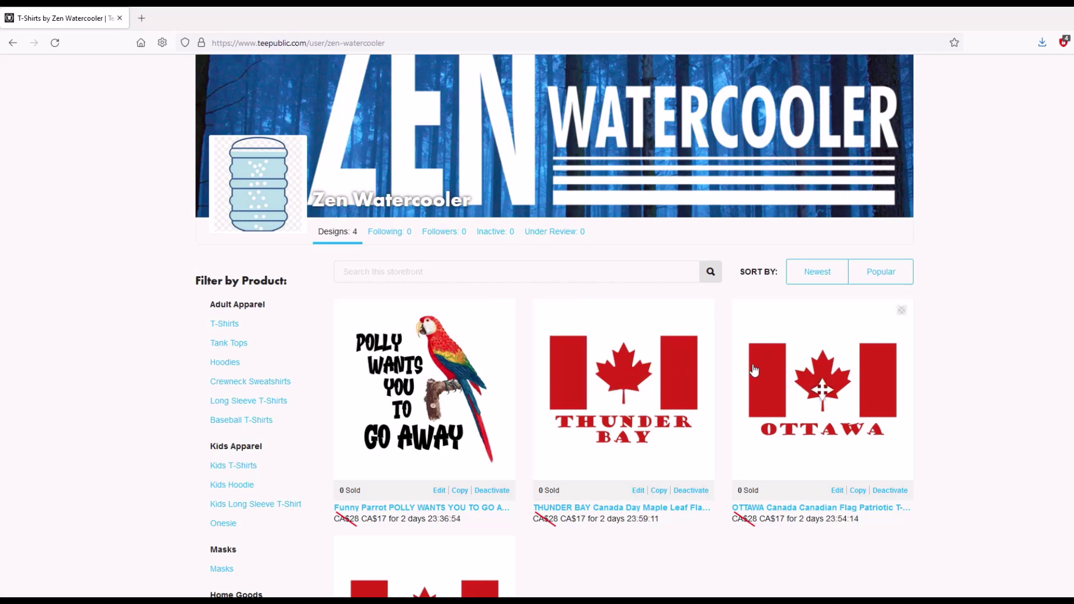
scroll(388, 453, down, 3)
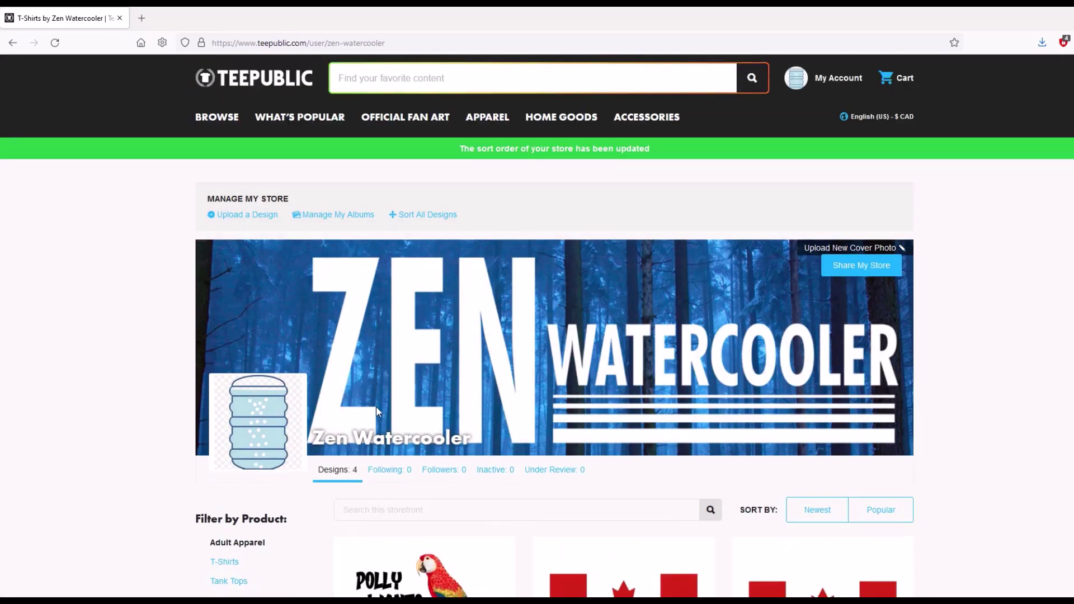
- Search the site for 'funny cat' and go to the computer scientist cat shirt seller's storefront
click(386, 72)
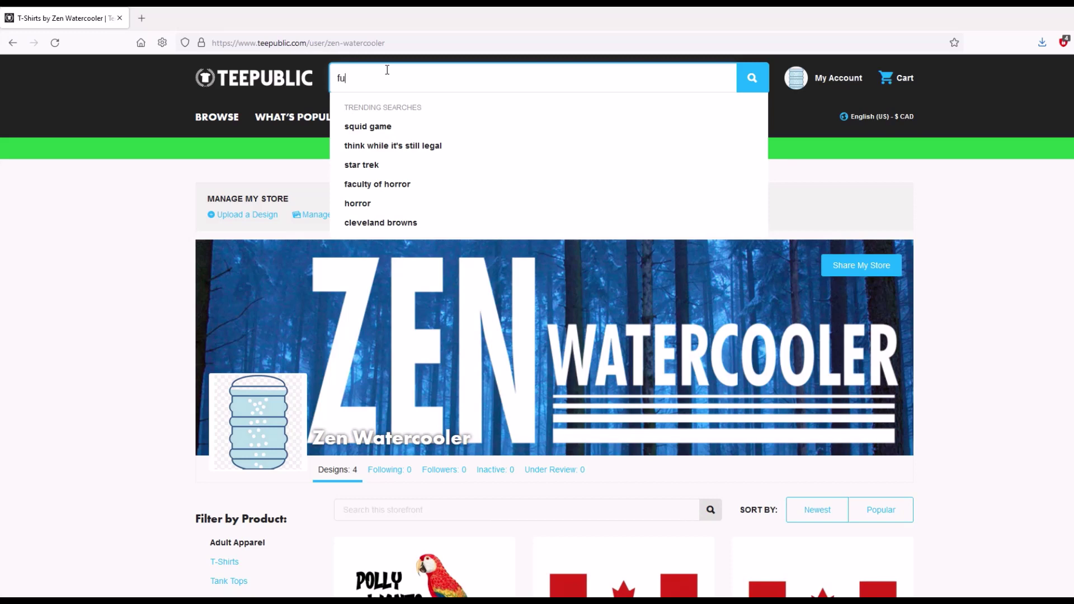
text(funny cat)
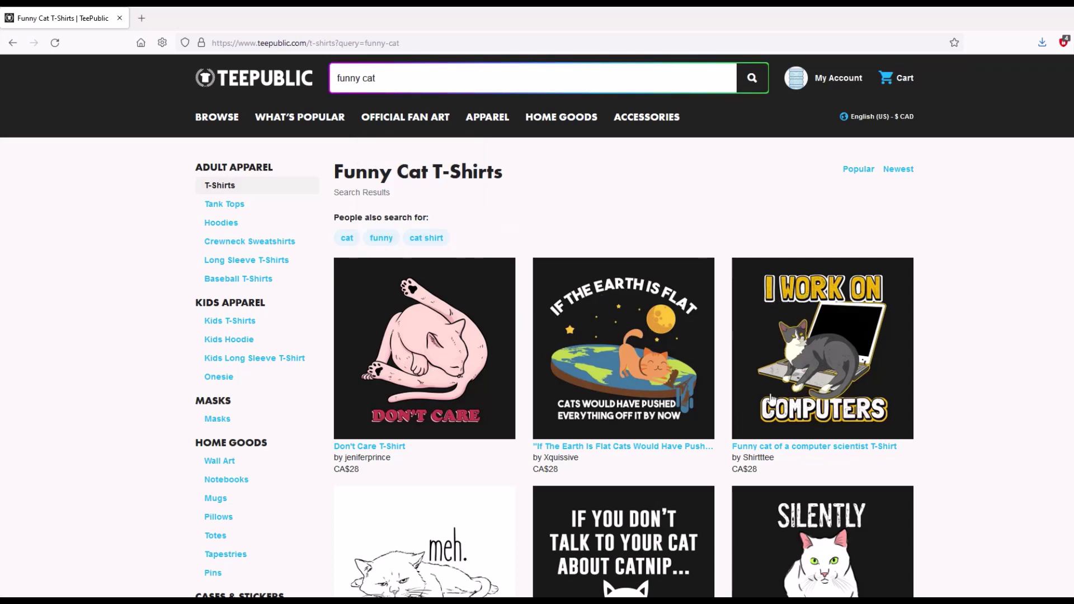
click(811, 365)
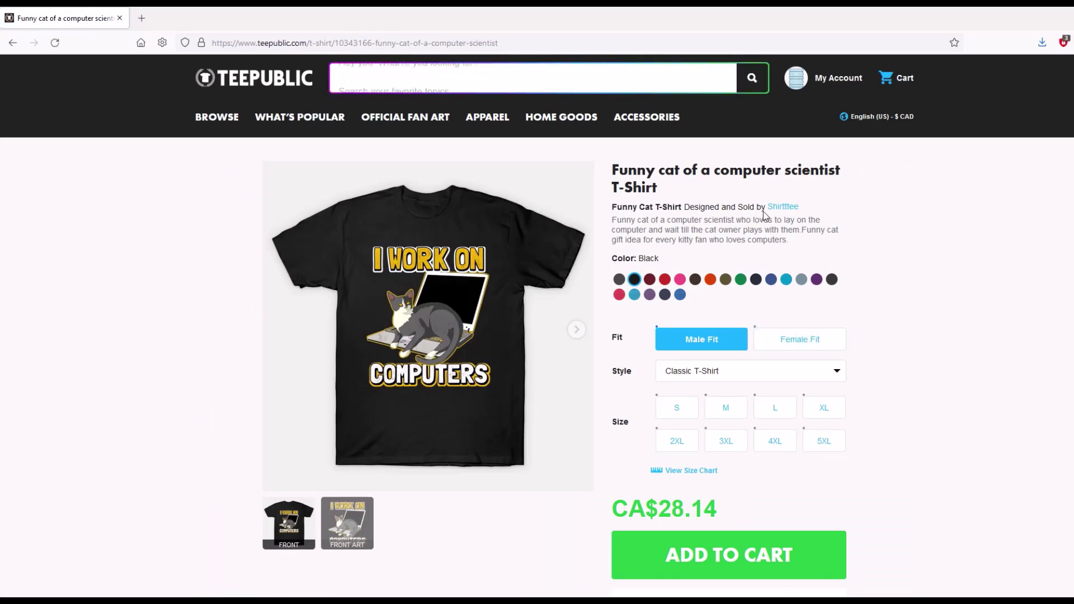
click(784, 207)
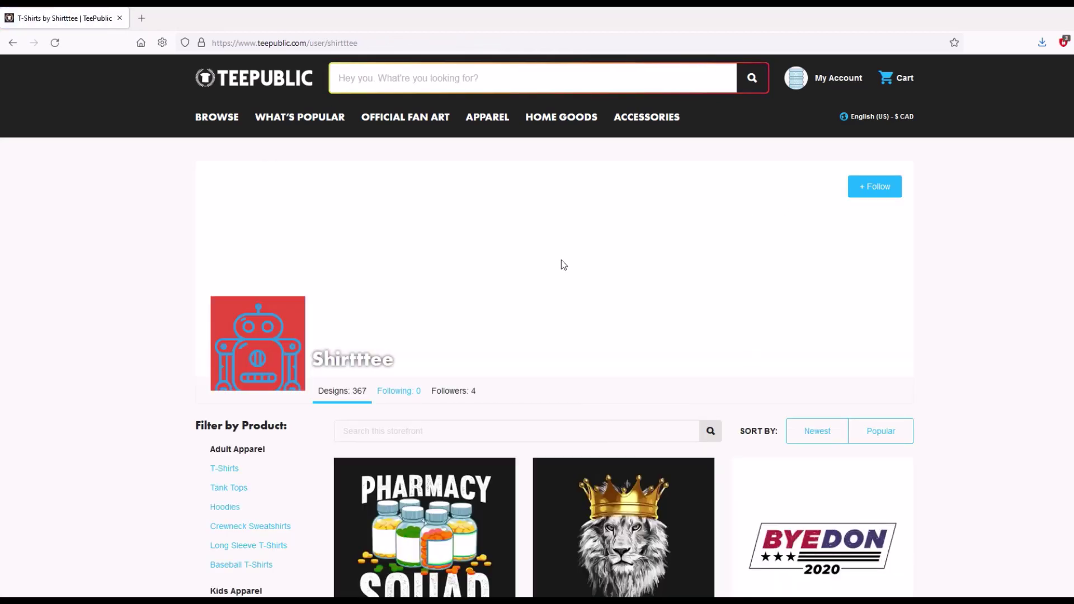
- Sort the Shirtttee storefront's designs by Popular, then Newest, then back to Popular
scroll(451, 285, down, 1)
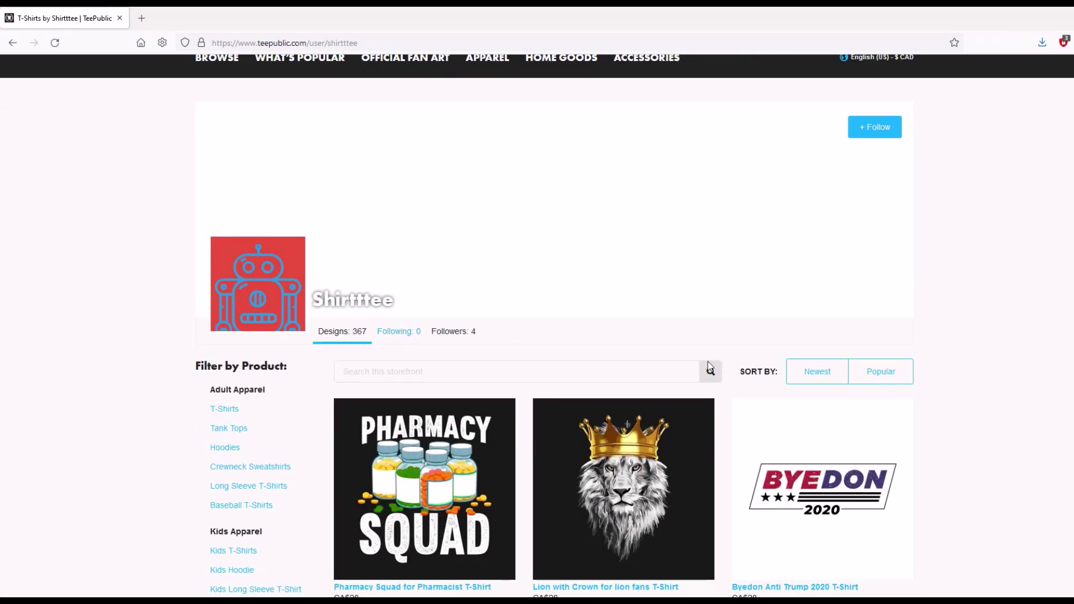
click(873, 375)
scroll(594, 351, down, 5)
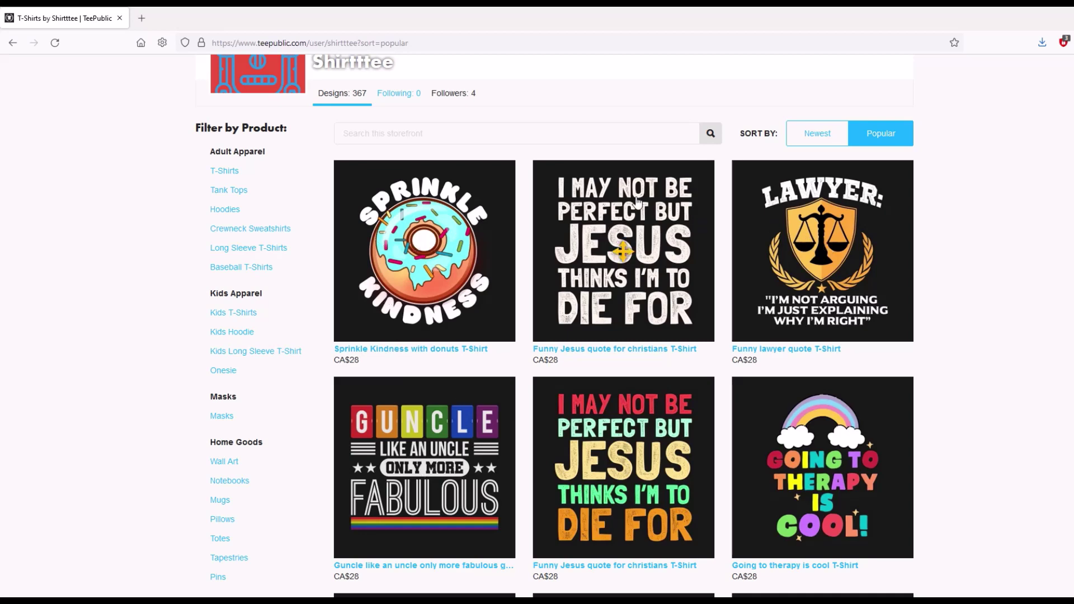
click(812, 144)
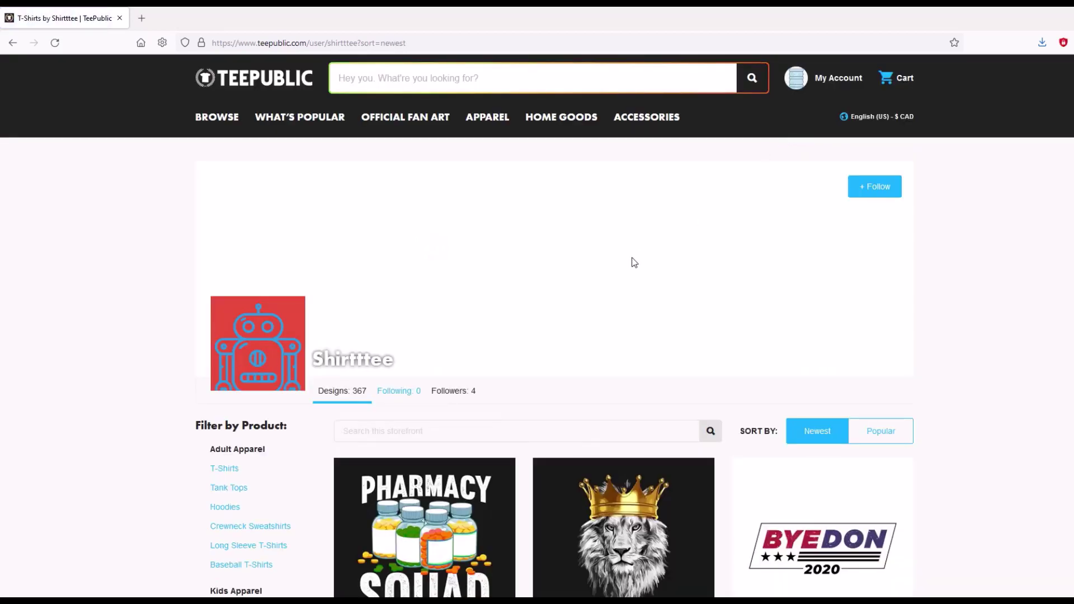
scroll(621, 259, down, 4)
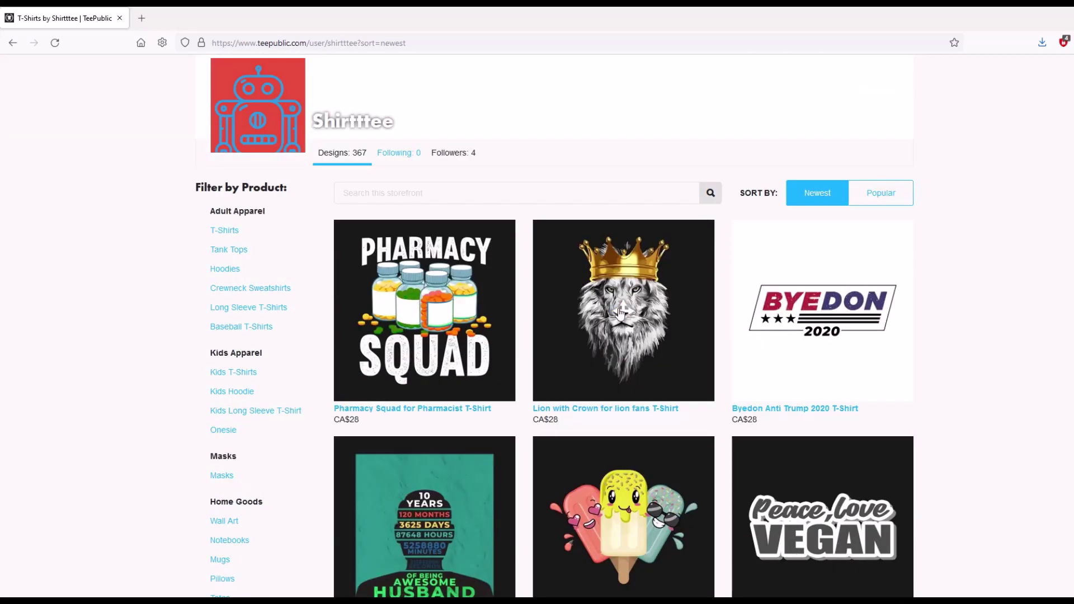
scroll(486, 323, down, 3)
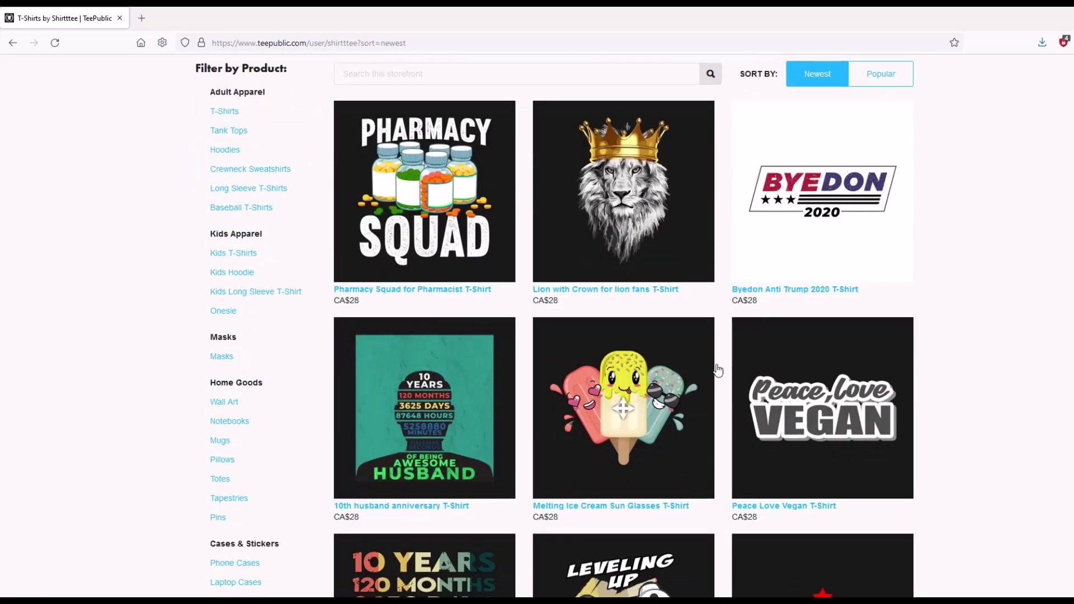
scroll(840, 274, up, 4)
click(847, 267)
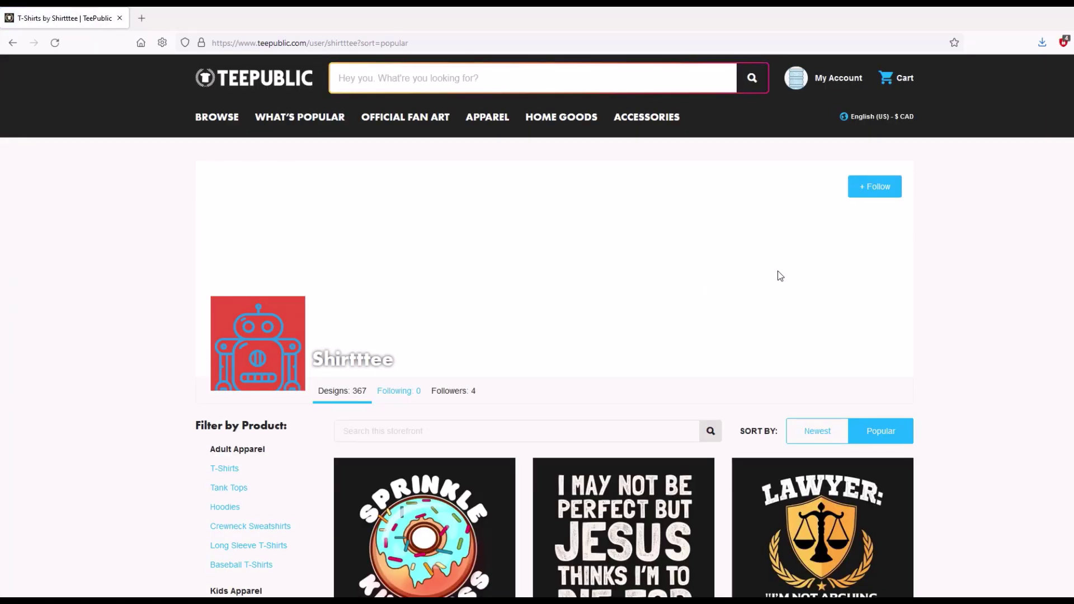
mouse_move(806, 81)
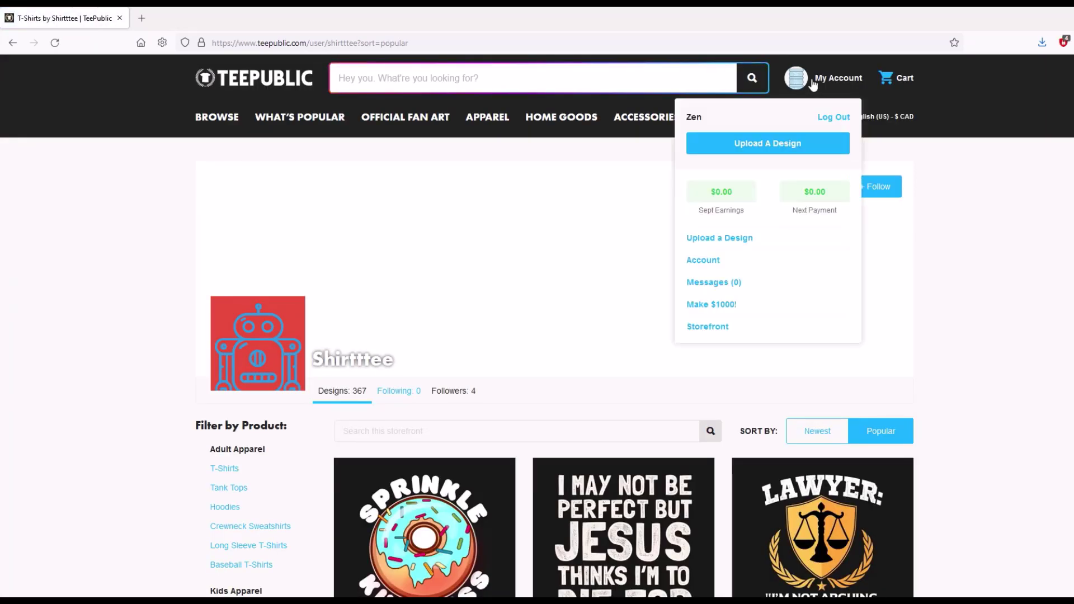
- Create a new album named 'Canada Eh!' for the Zen Watercooler storefront
click(714, 329)
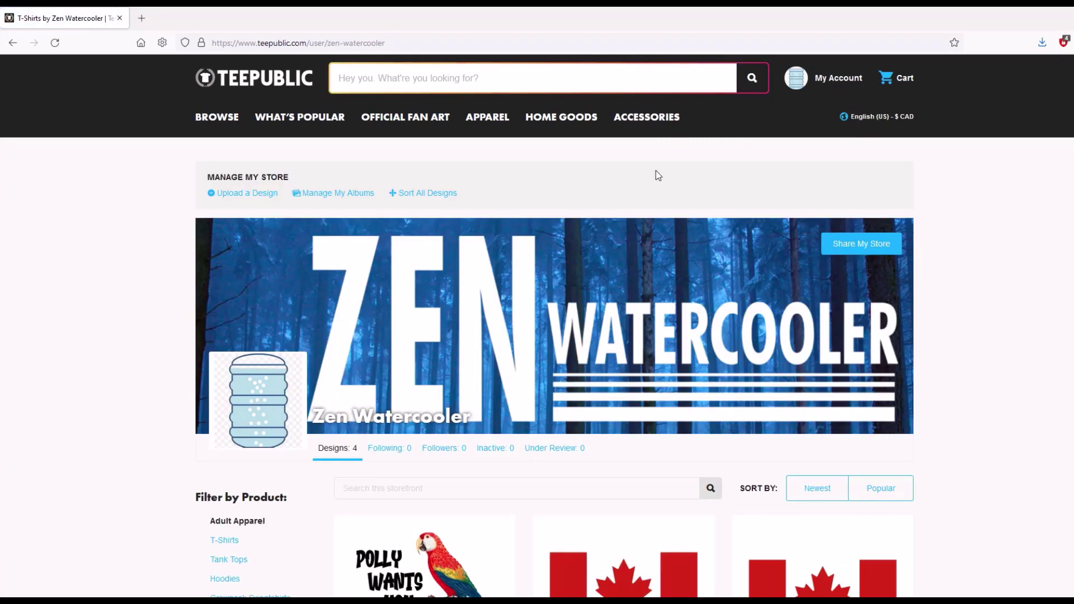
scroll(405, 367, down, 4)
scroll(405, 367, down, 2)
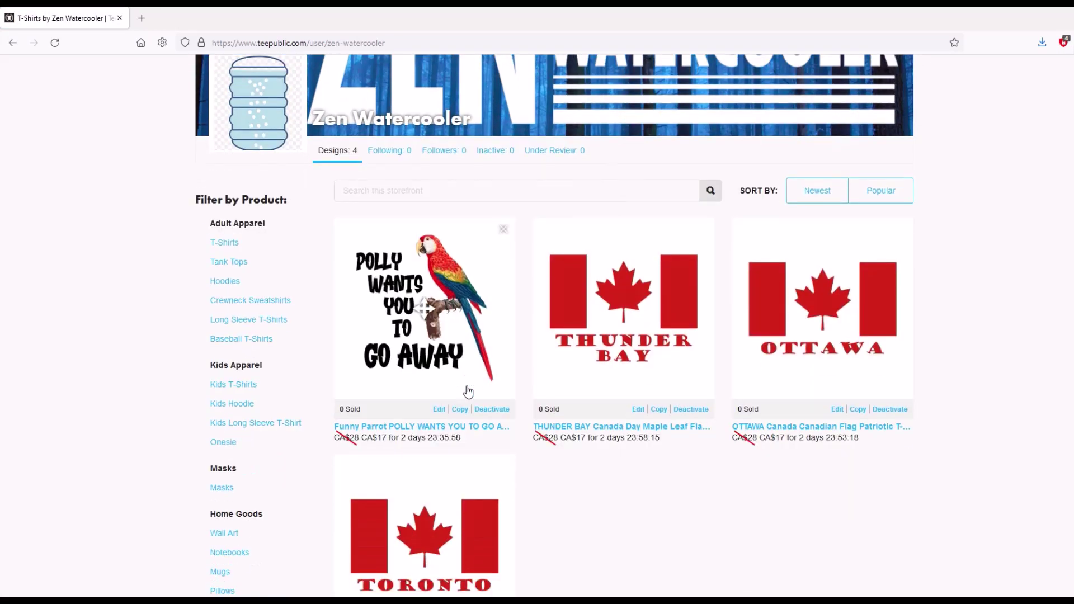
scroll(474, 320, up, 4)
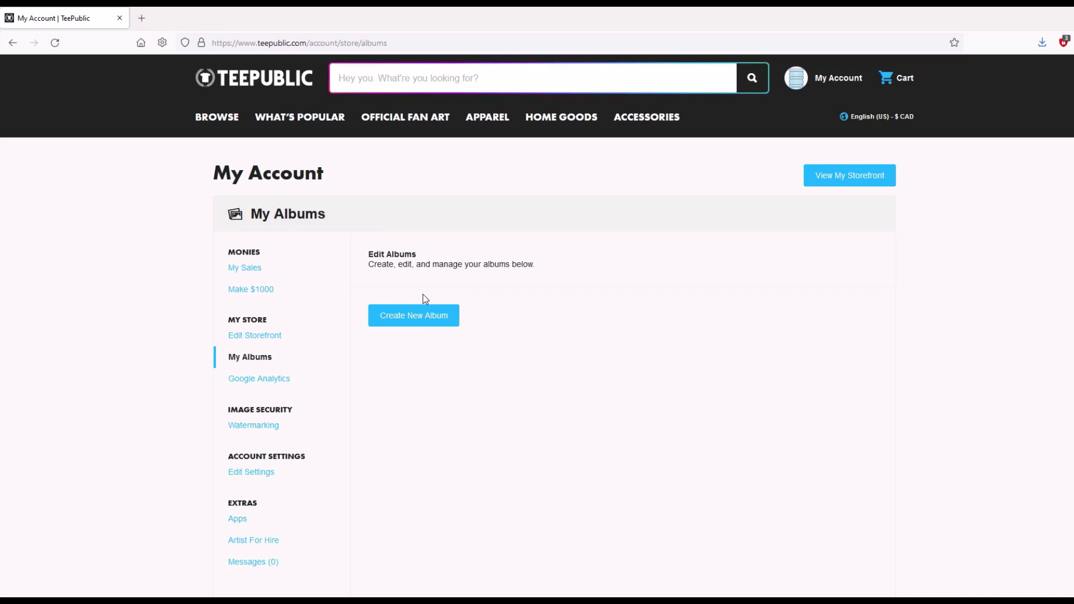
click(403, 320)
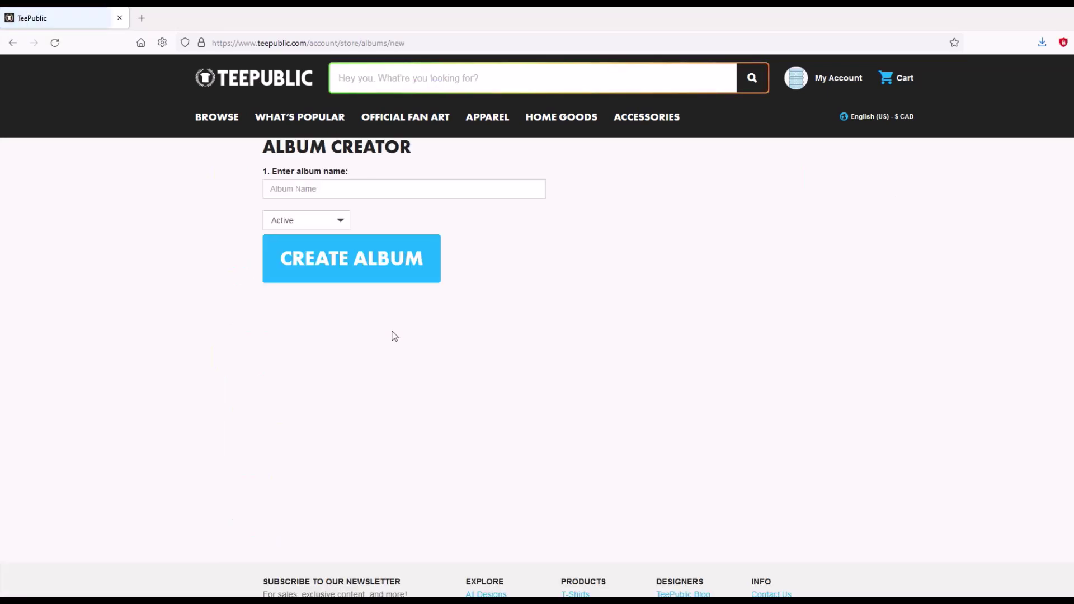
click(348, 189)
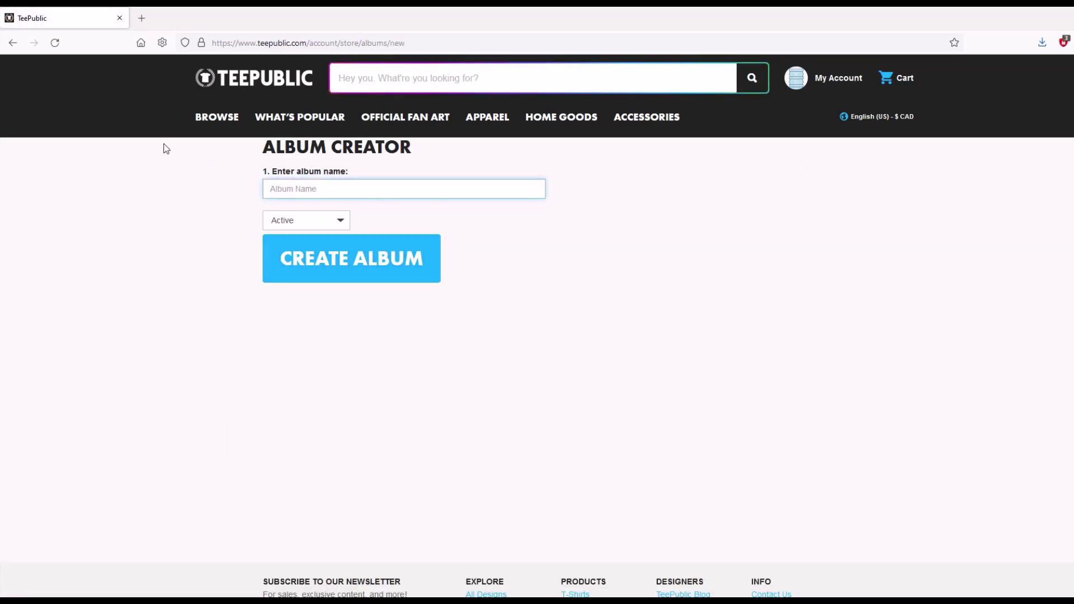
text(Canada Eh)
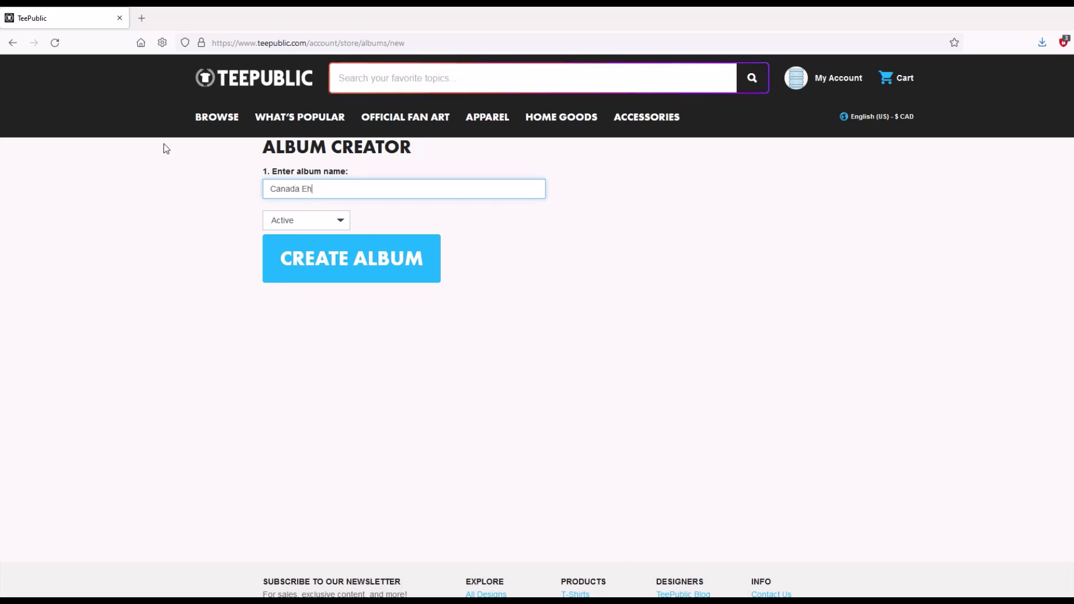
text(!)
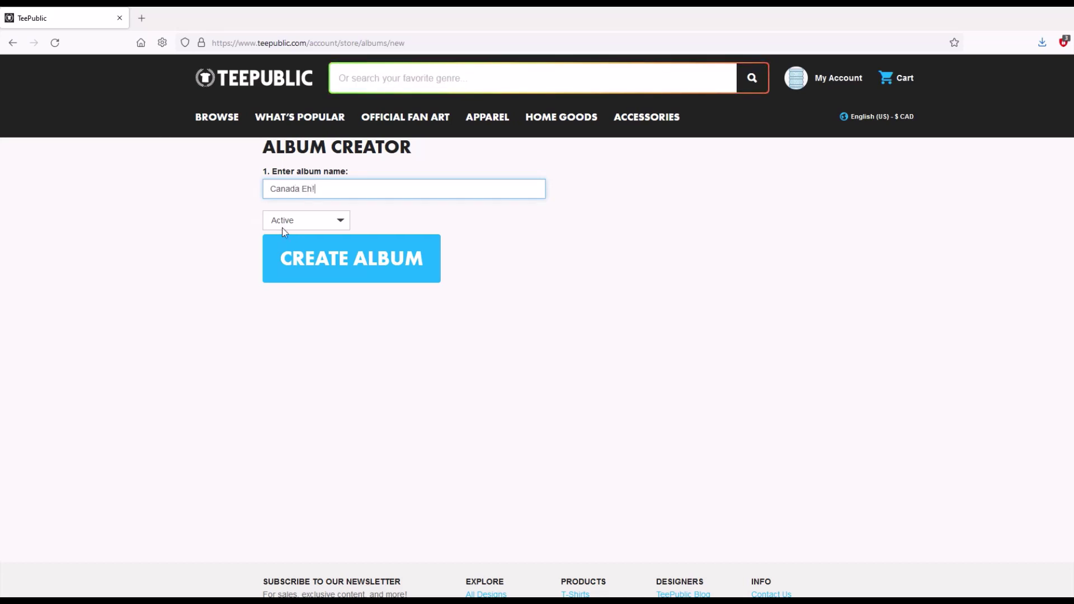
click(297, 251)
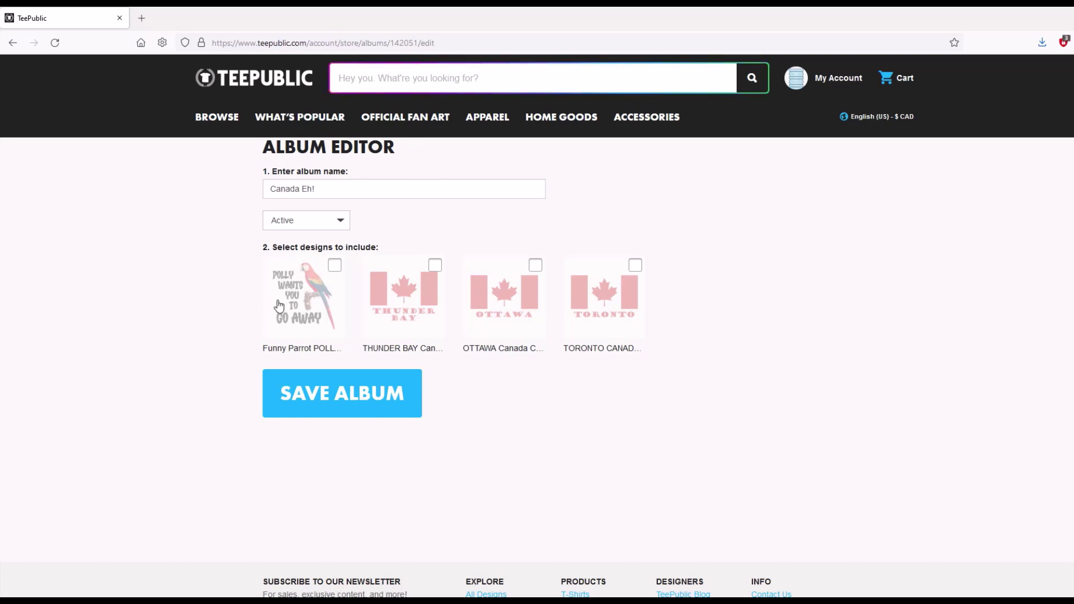
- Add the Thunder Bay, Ottawa and Toronto flag designs to the album and save it
click(435, 267)
click(535, 265)
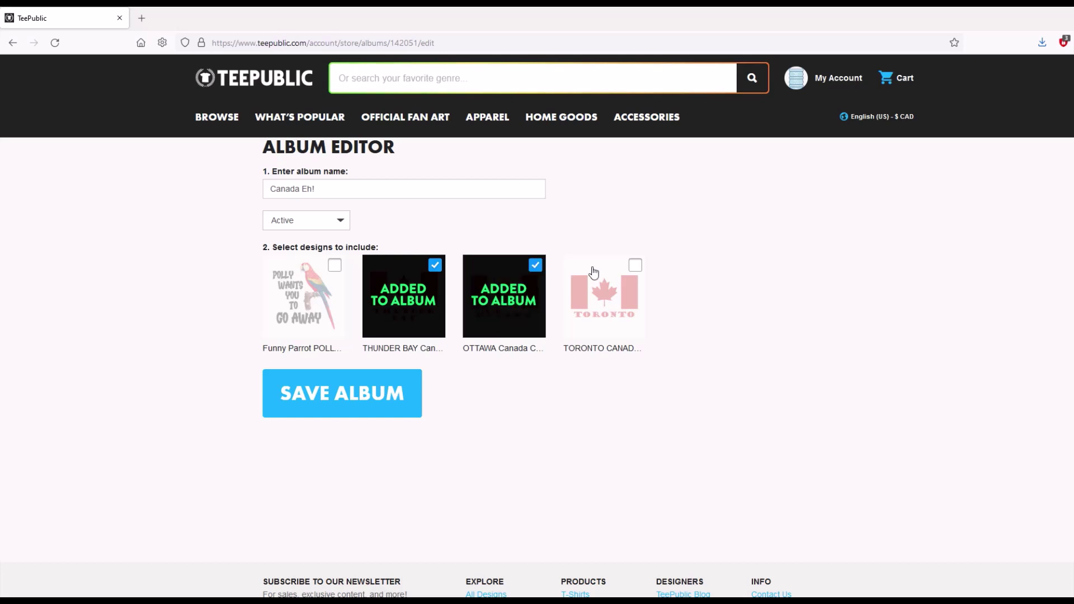
click(635, 265)
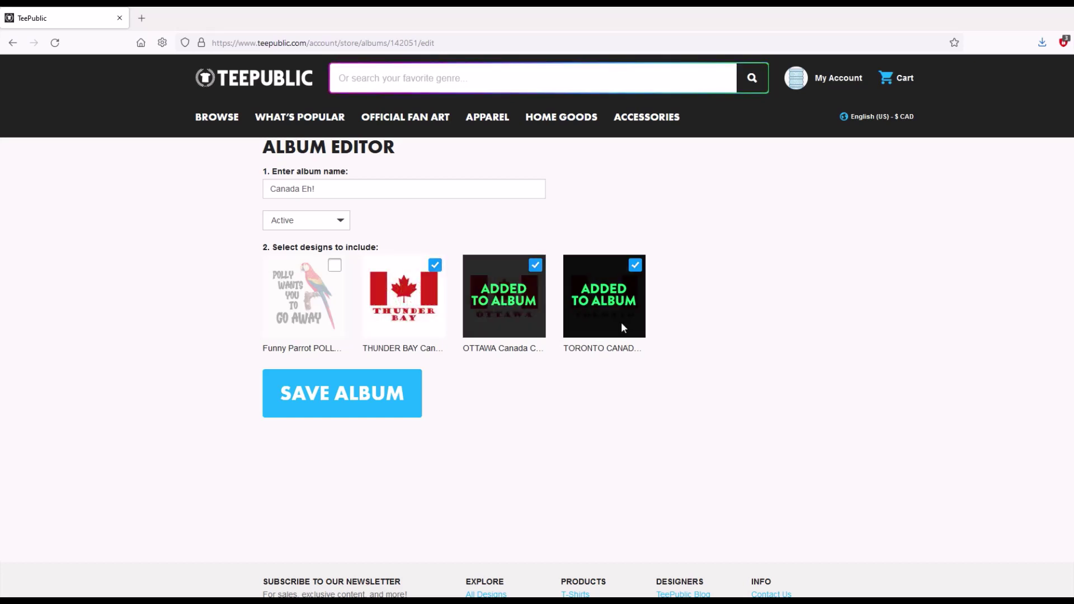
click(330, 400)
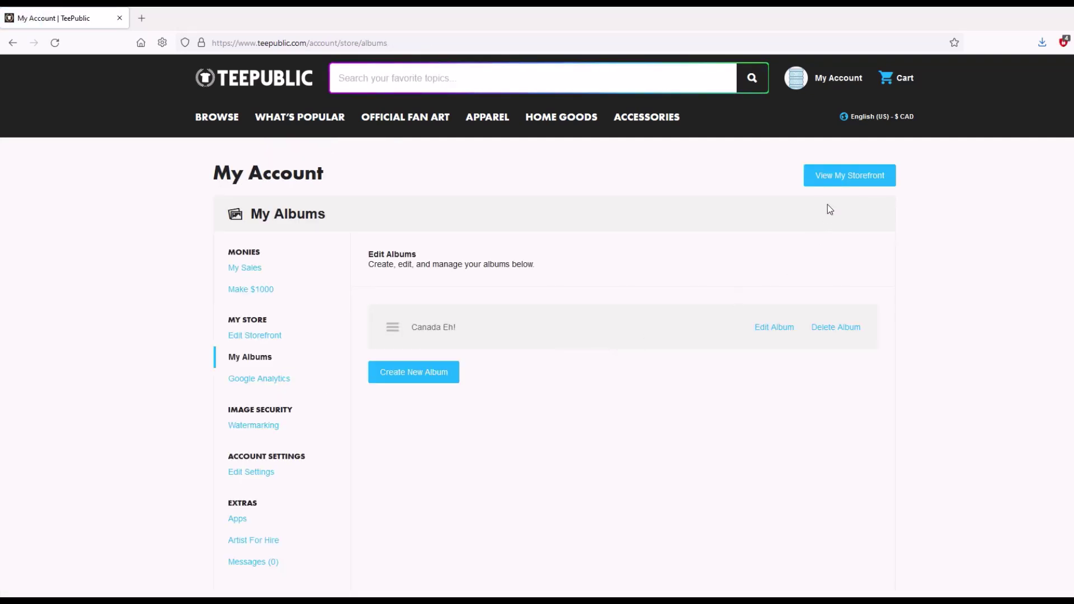
- Filter the Zen Watercooler storefront to the Canada Eh! album's three flags, then clear the filter
click(840, 176)
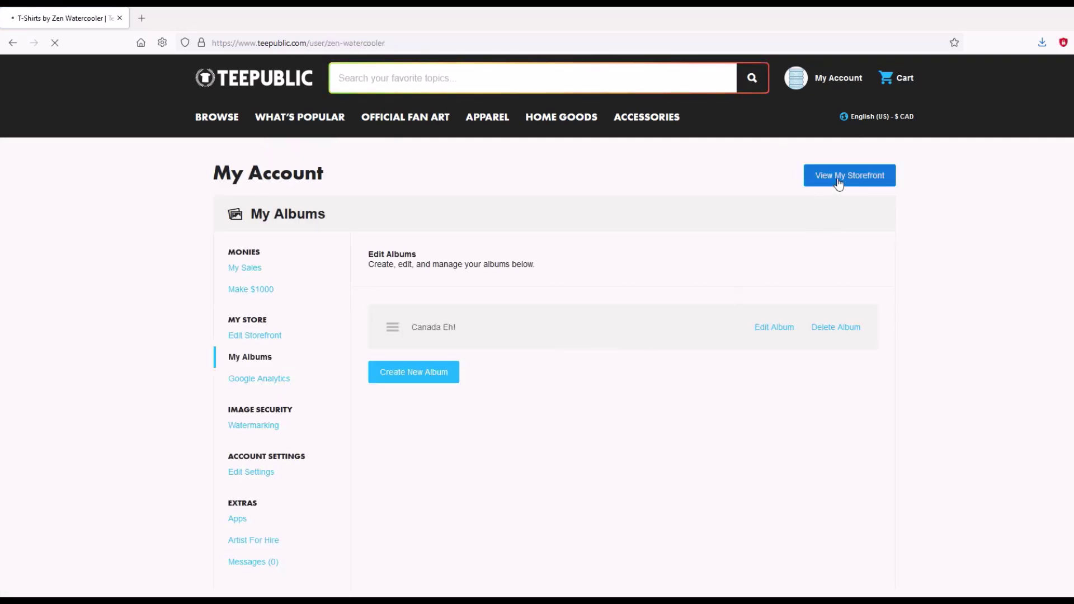
scroll(750, 232, down, 3)
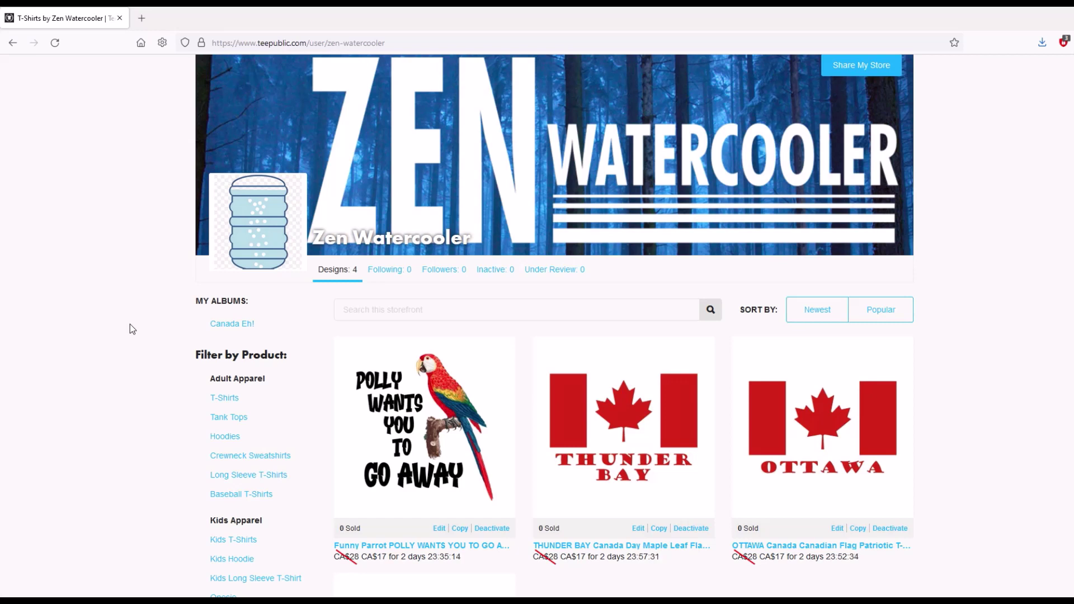
scroll(425, 361, down, 1)
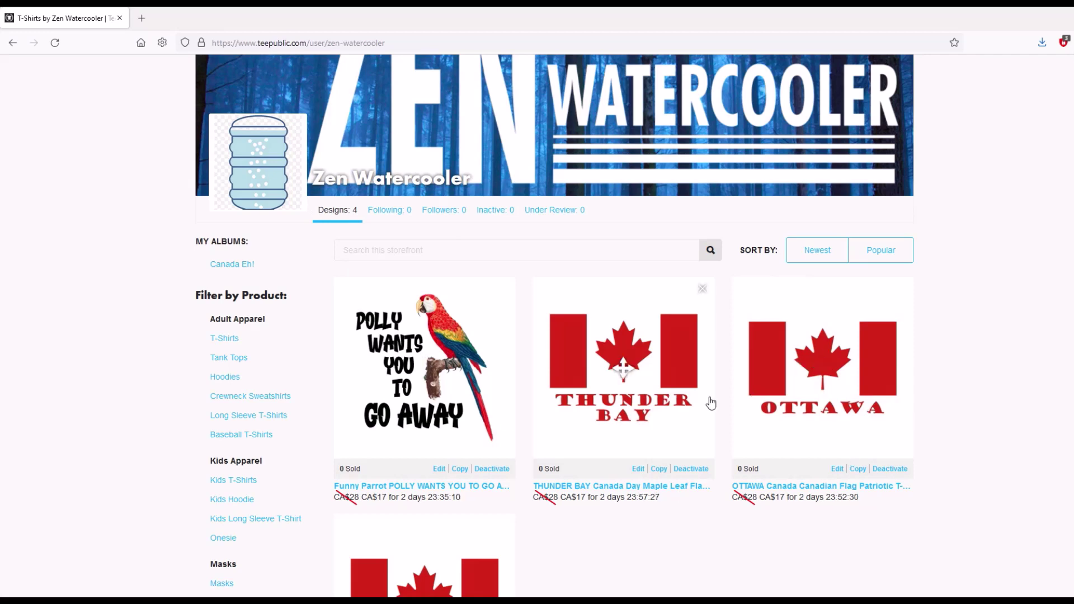
click(234, 267)
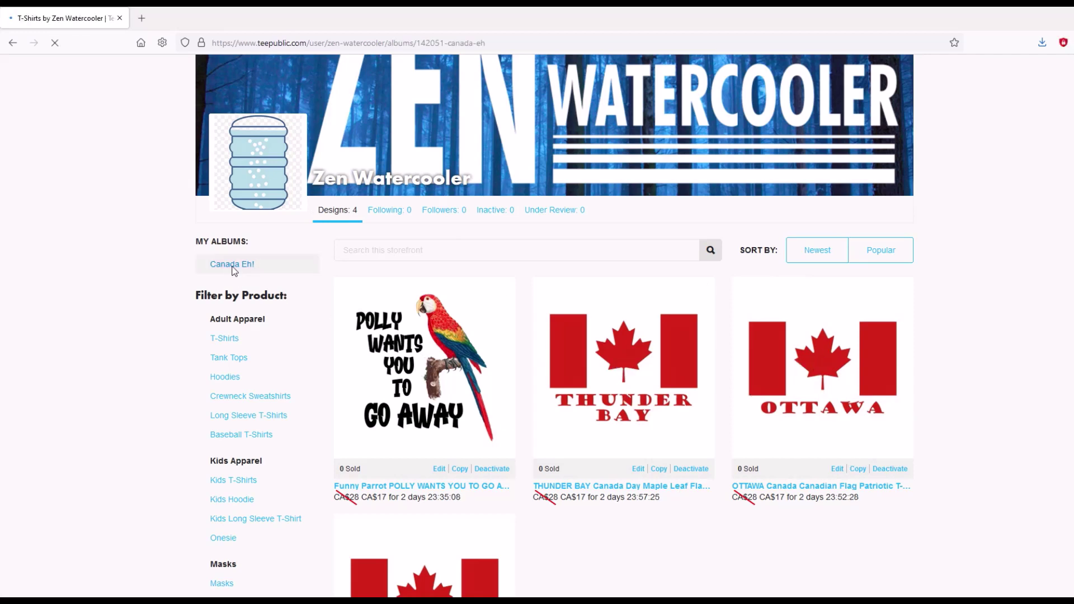
scroll(481, 344, down, 3)
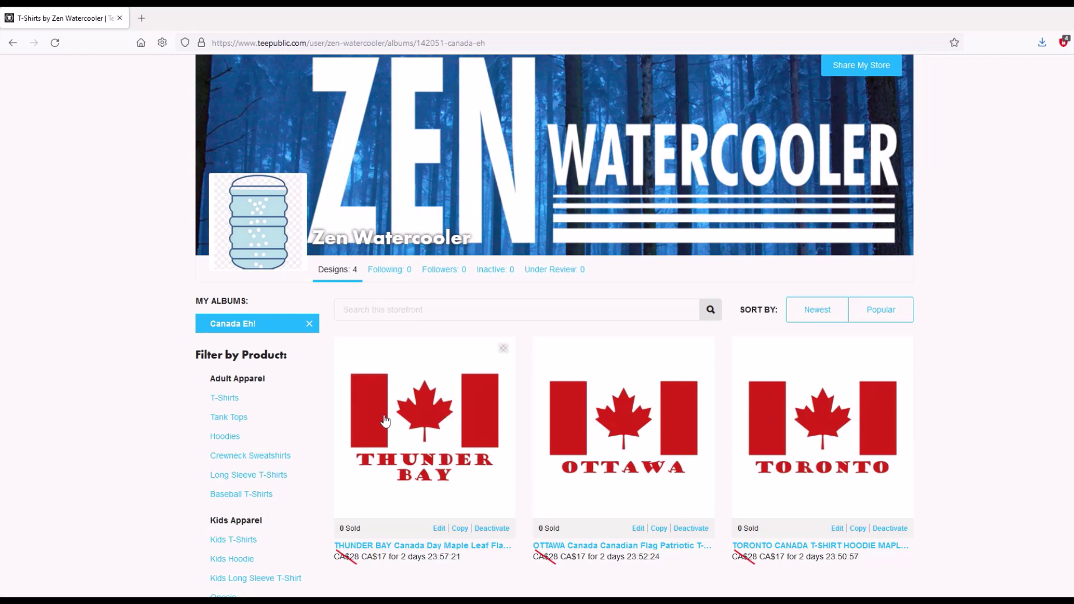
scroll(385, 420, down, 1)
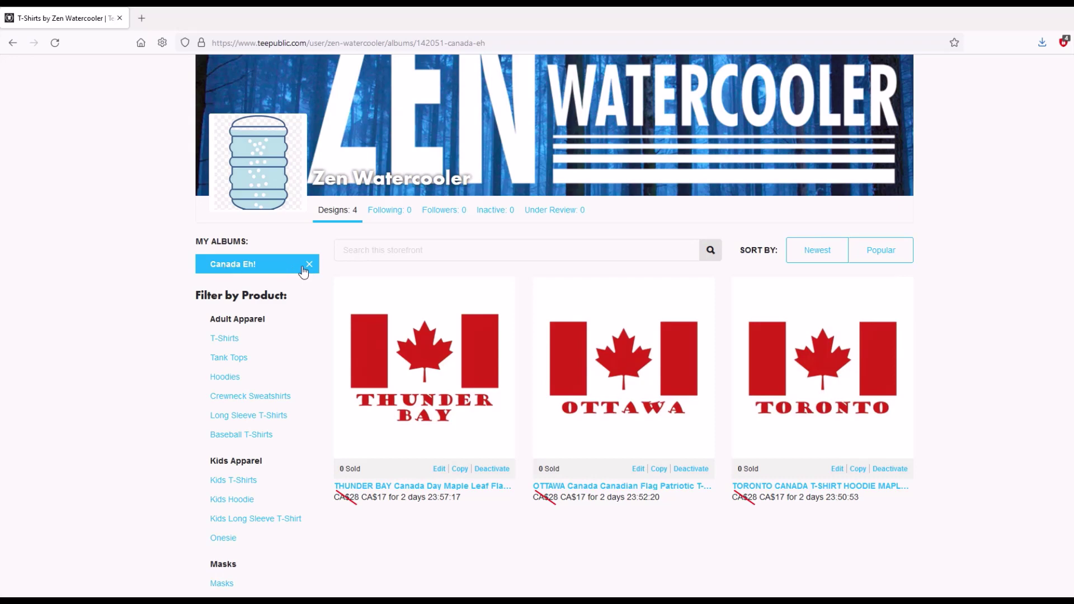
click(309, 265)
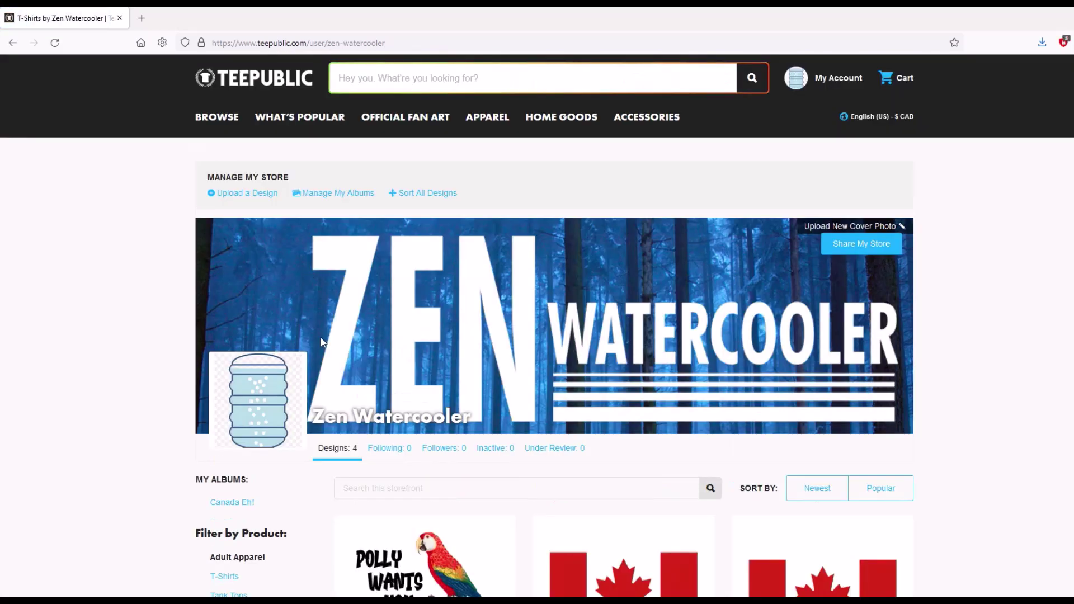
scroll(321, 342, down, 5)
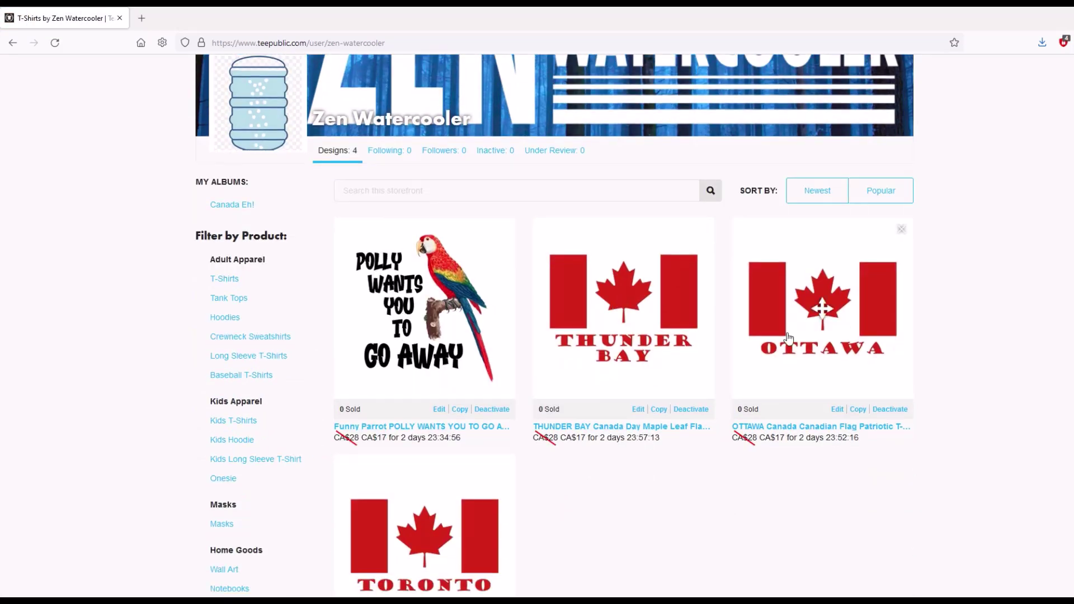
scroll(441, 417, up, 5)
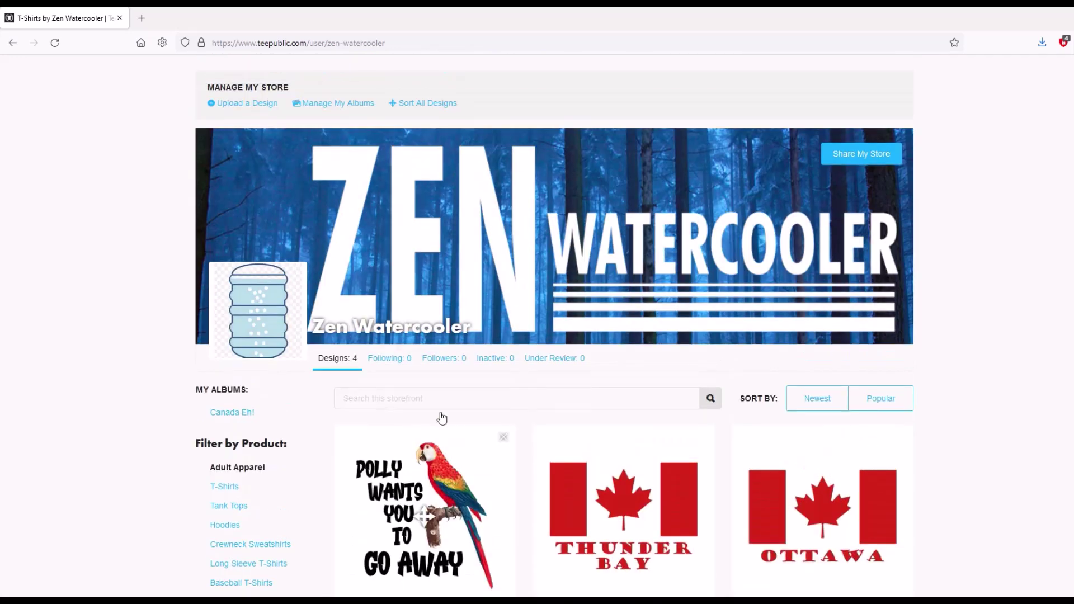